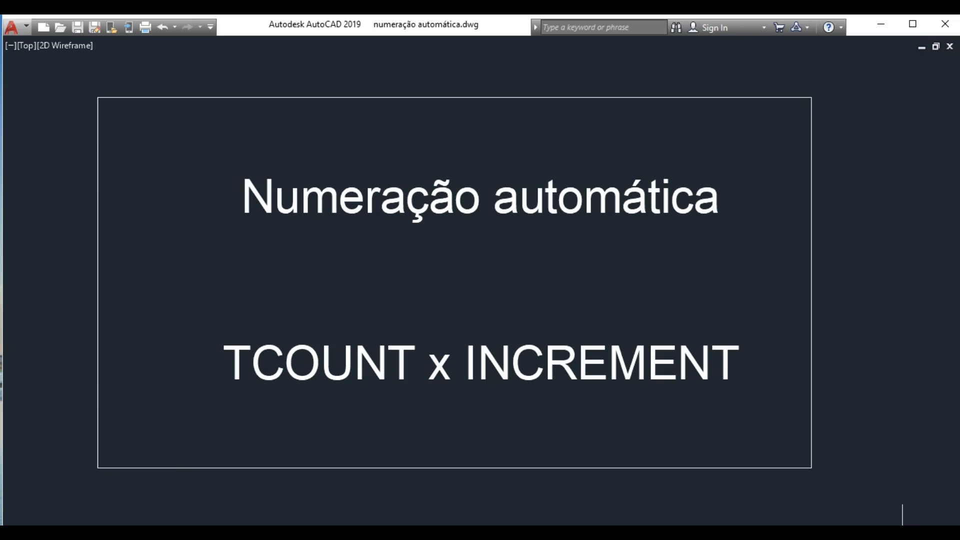
# Restore the full AutoCAD interface, switch to the Autodesk App Store in the browser and search its apps for increment.
pyautogui.hotkey('ctrl', '0')
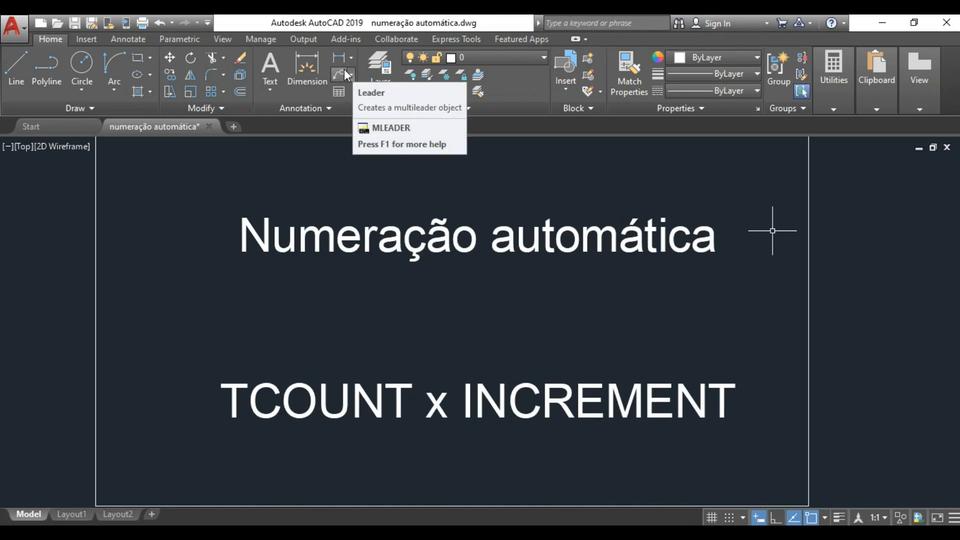
pyautogui.click(782, 24)
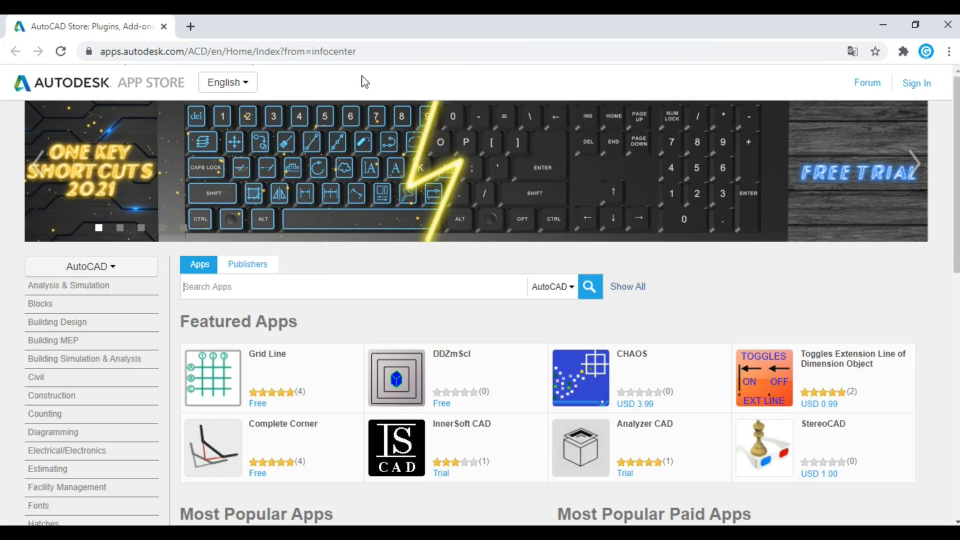
pyautogui.click(231, 287)
pyautogui.write('increment')
pyautogui.press('Return')
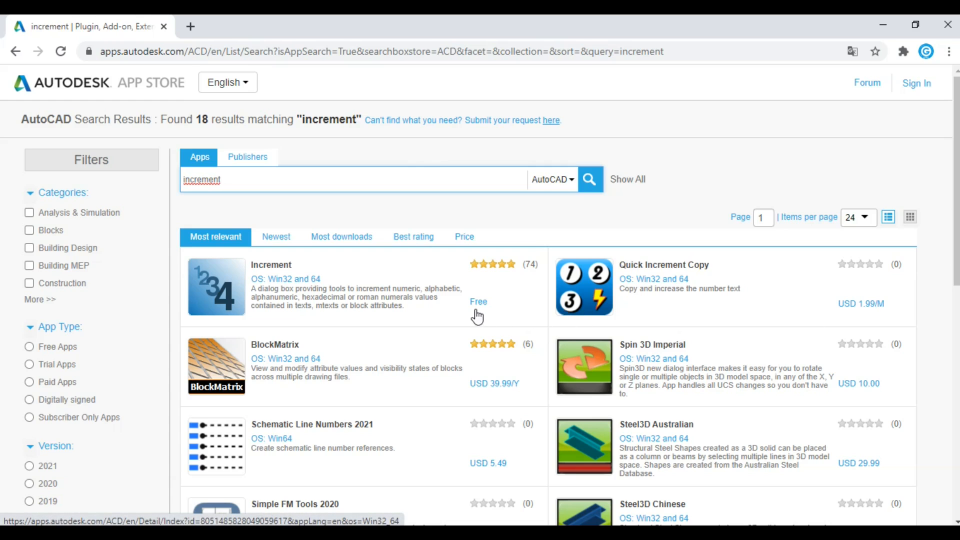
# Download the free Increment app from its detail page, signing in with the Autodesk account.
pyautogui.click(208, 295)
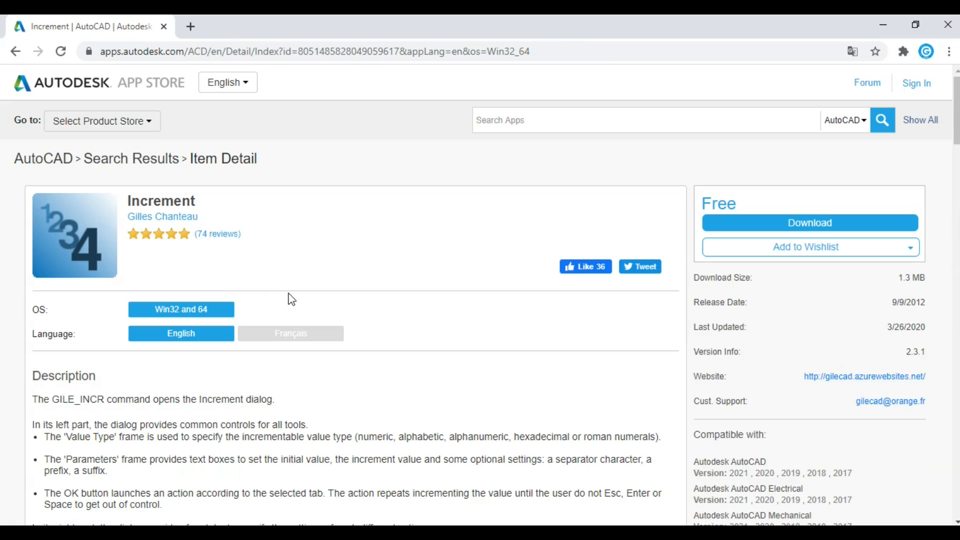
pyautogui.click(809, 223)
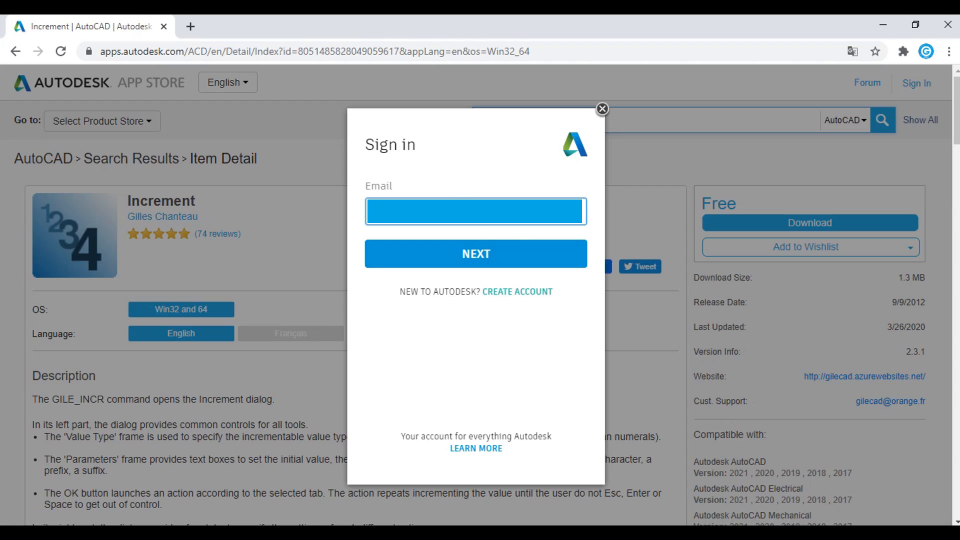
pyautogui.click(505, 254)
pyautogui.press('Return')
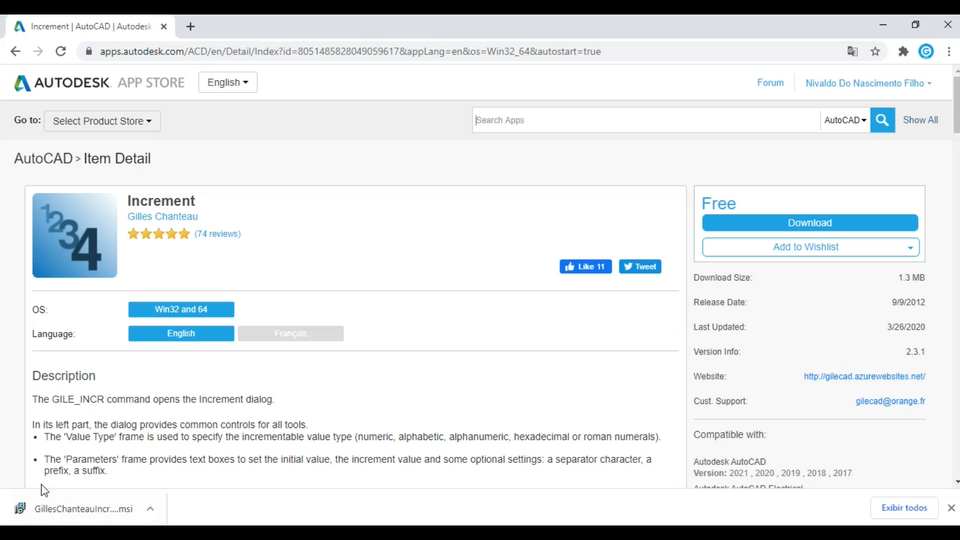
# Run the downloaded Increment installer with Repair/Reinstall, letting it automatically close and restart AutoCAD.
pyautogui.click(71, 509)
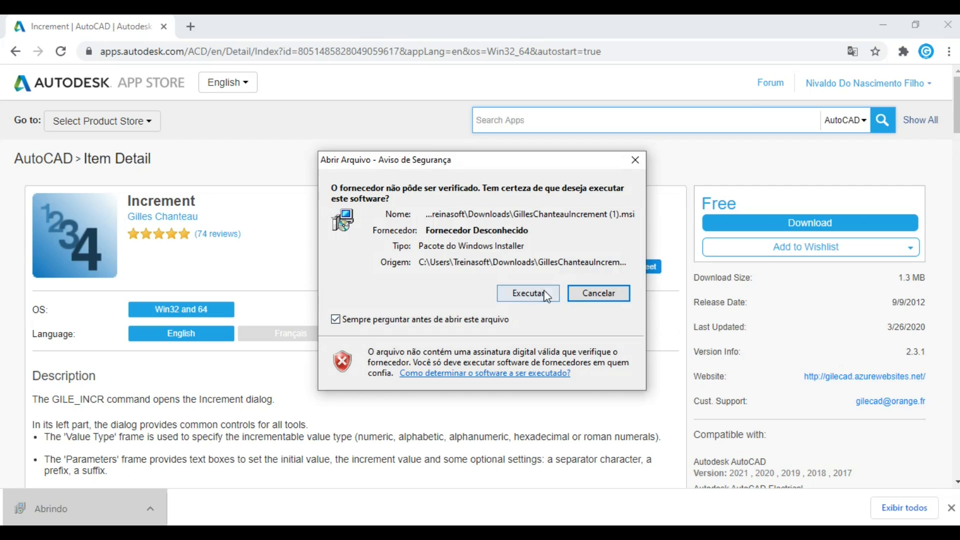
pyautogui.click(550, 295)
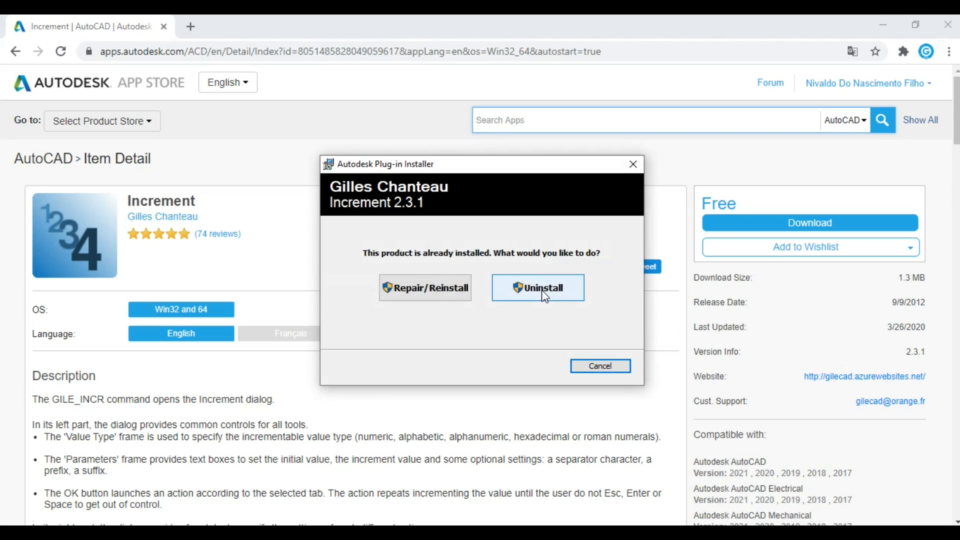
pyautogui.click(435, 287)
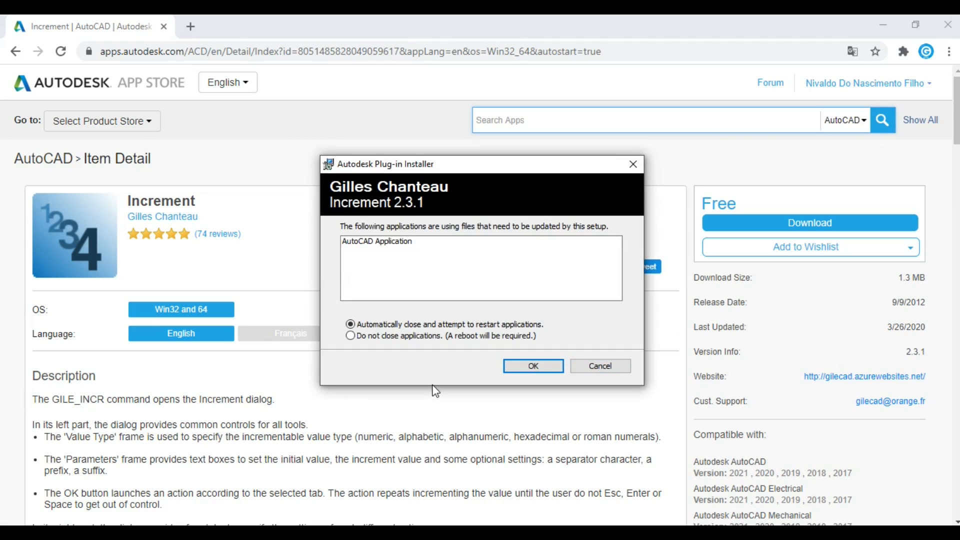
pyautogui.click(533, 367)
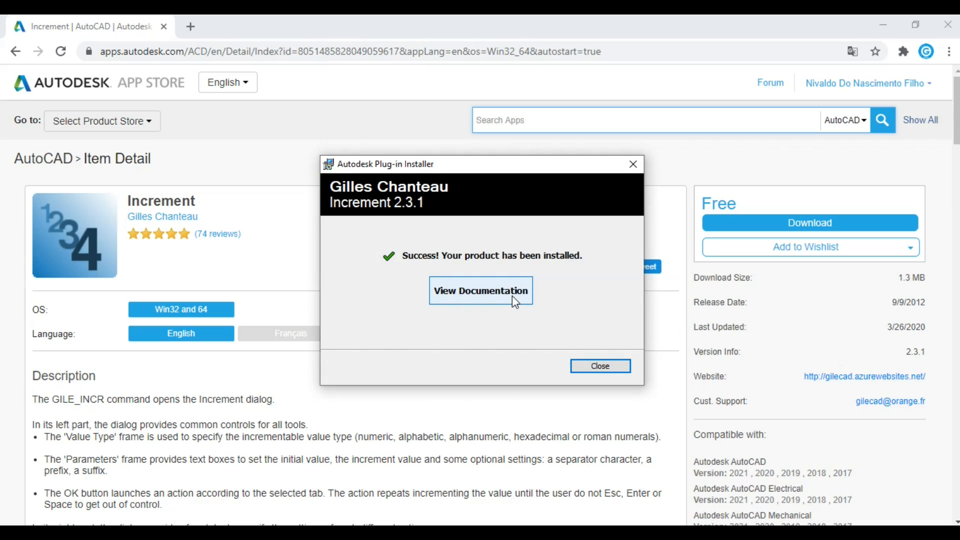
pyautogui.click(588, 369)
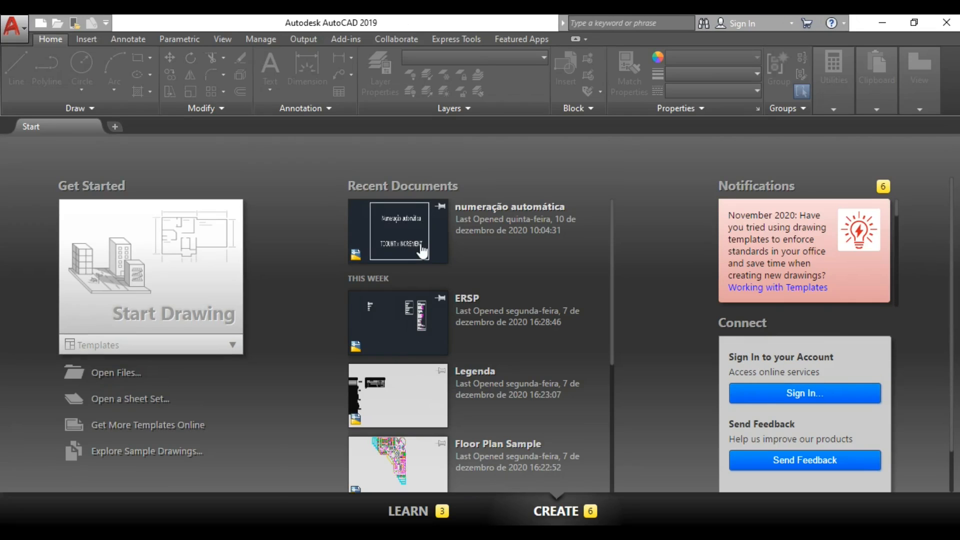
# Reopen the recent drawing numeração automática in AutoCAD and check the add-ins for Increment.
pyautogui.click(422, 248)
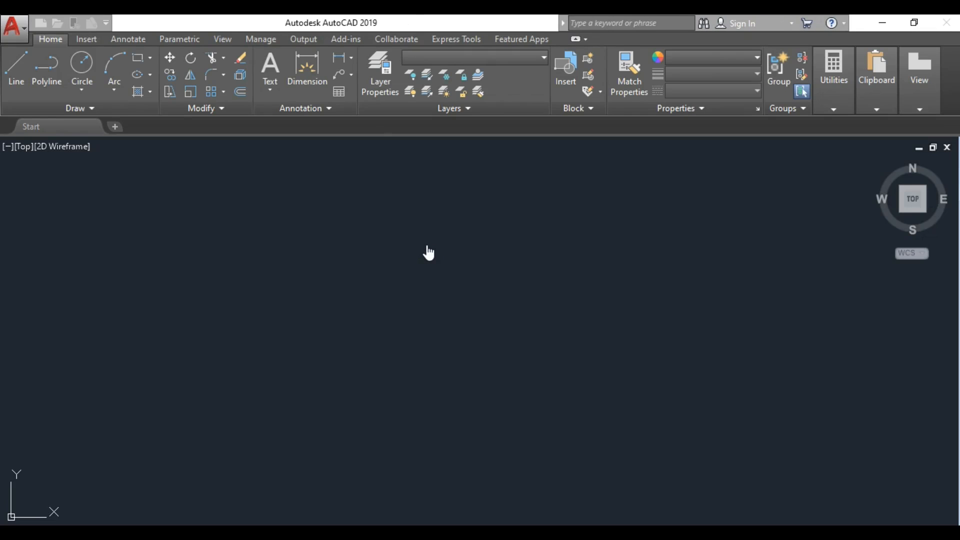
pyautogui.click(344, 40)
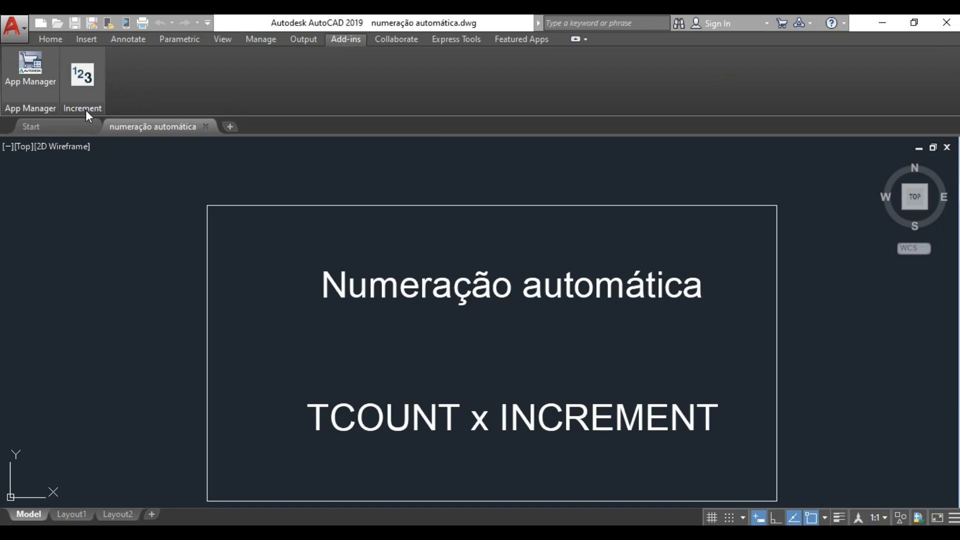
pyautogui.click(50, 39)
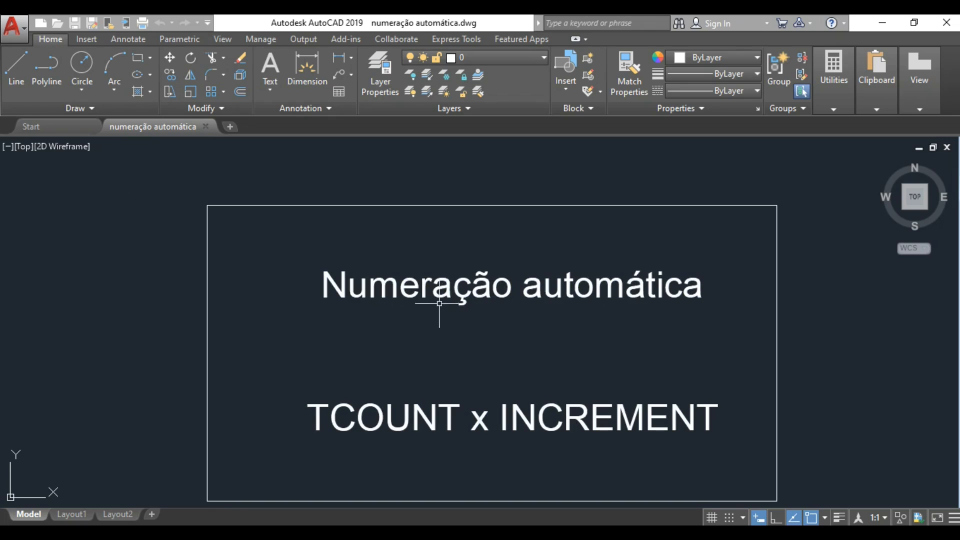
pyautogui.moveTo(455, 317); pyautogui.dragTo(419, 311, button='middle')
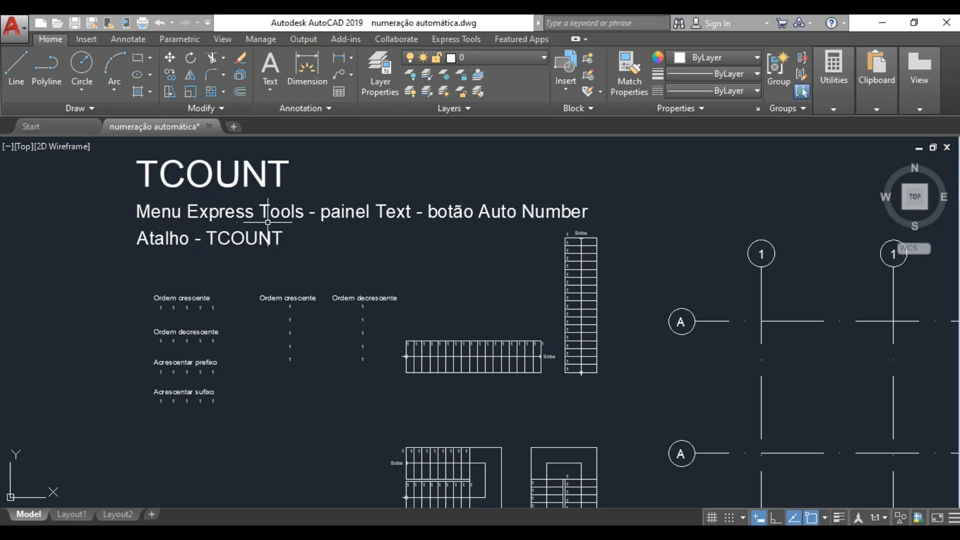
pyautogui.click(458, 38)
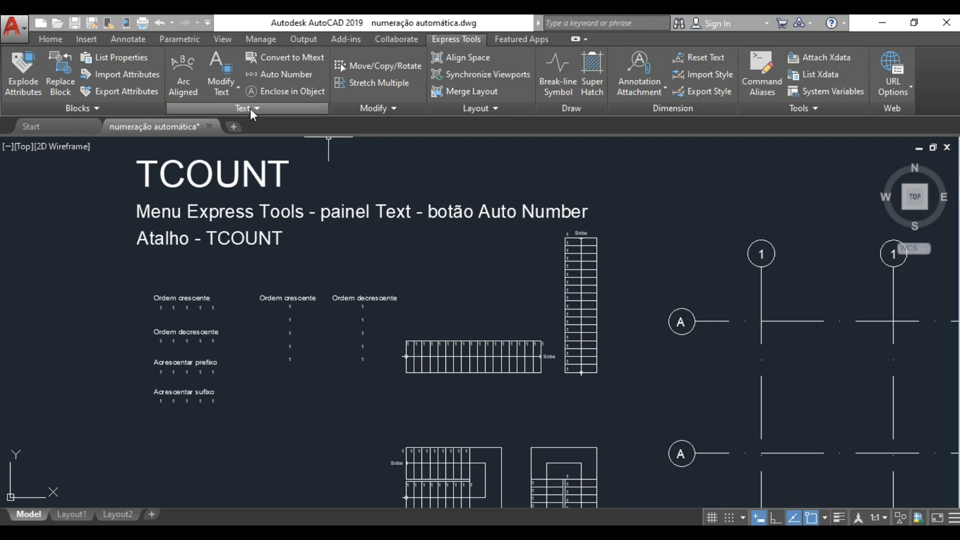
pyautogui.click(272, 73)
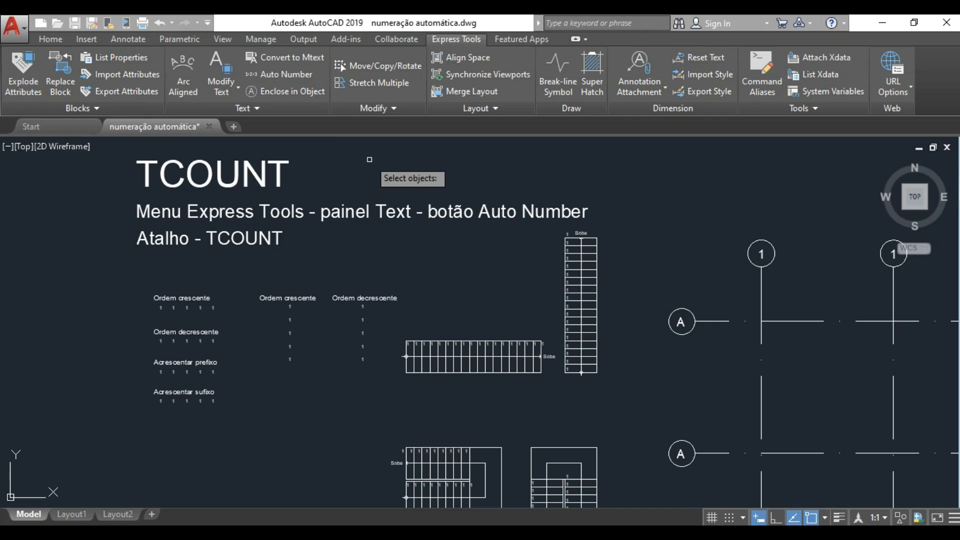
pyautogui.press('Escape')
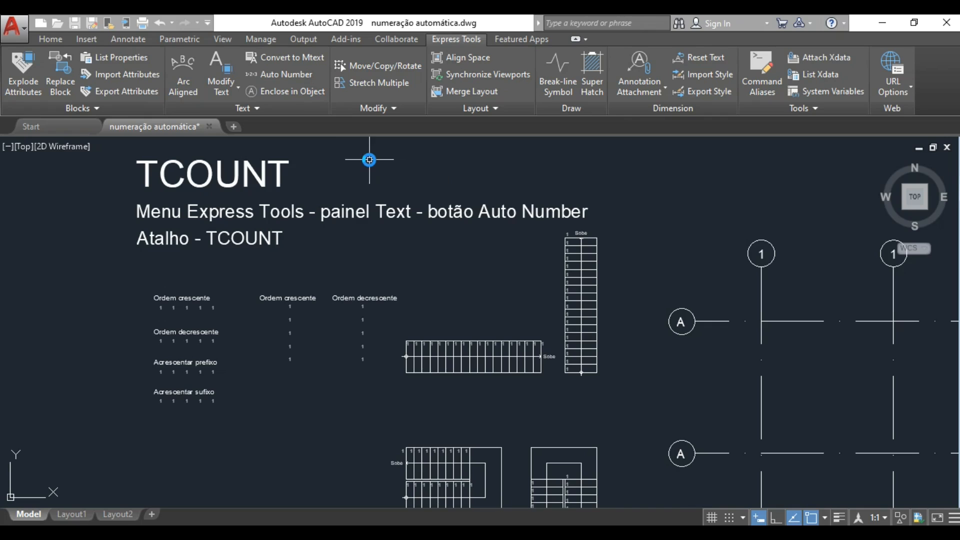
# Number the horizontal row under Ordem crescente with TCOUNT, sorted by X, starting at 1 with increment 1 and Overwrite placement.
pyautogui.write('tc')
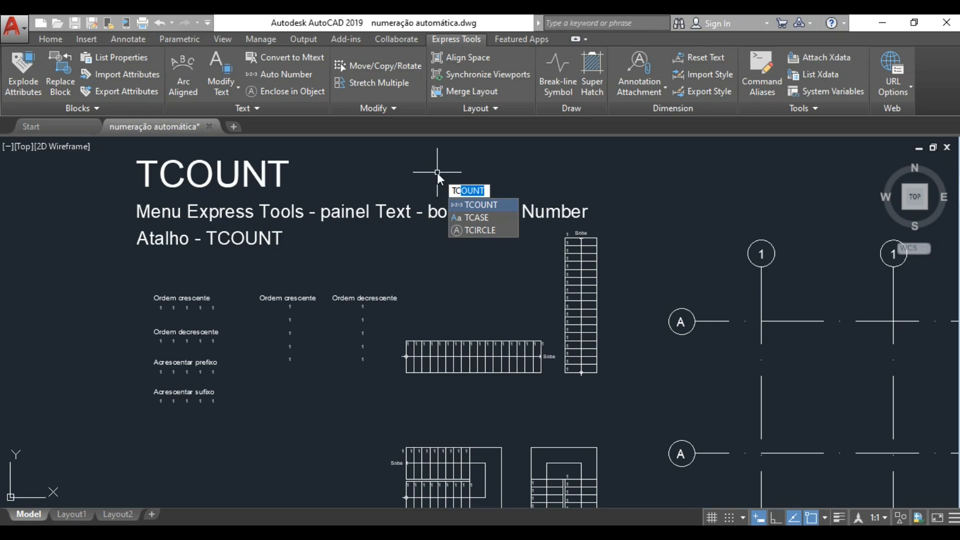
pyautogui.click(484, 204)
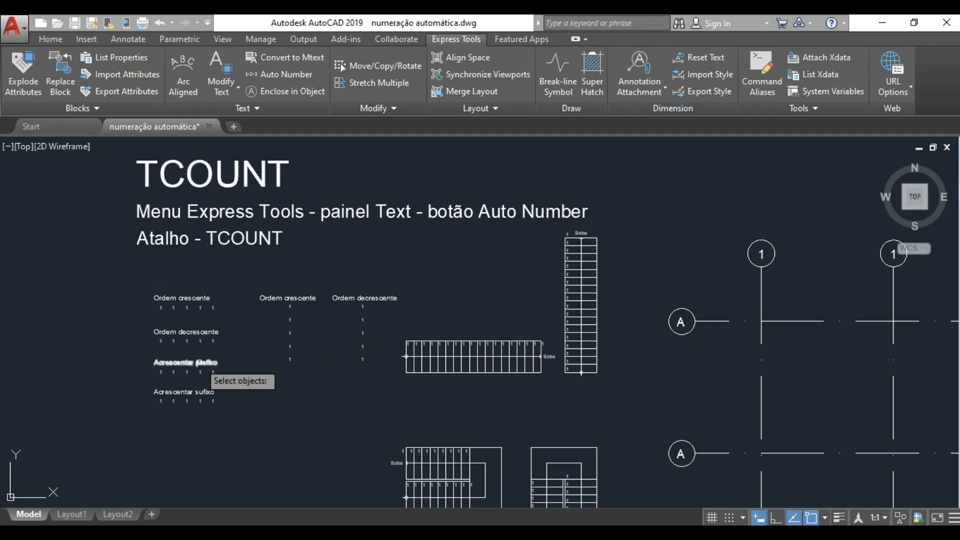
pyautogui.scroll(5, 129, 337)
pyautogui.moveTo(235, 267)
pyautogui.mouseDown(button='middle')
pyautogui.moveTo(208, 345)
pyautogui.moveTo(220, 315)
pyautogui.mouseUp(button='middle')
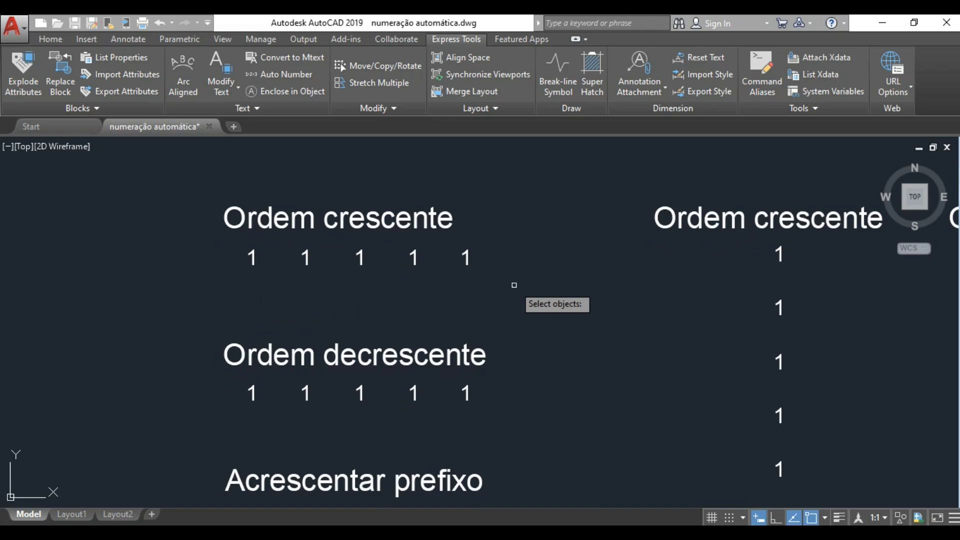
pyautogui.click(213, 291)
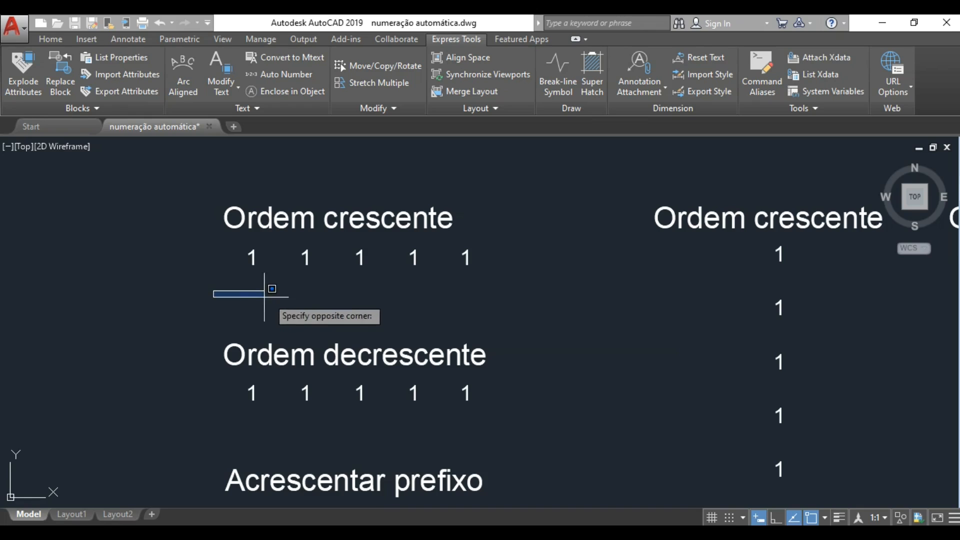
pyautogui.click(515, 242)
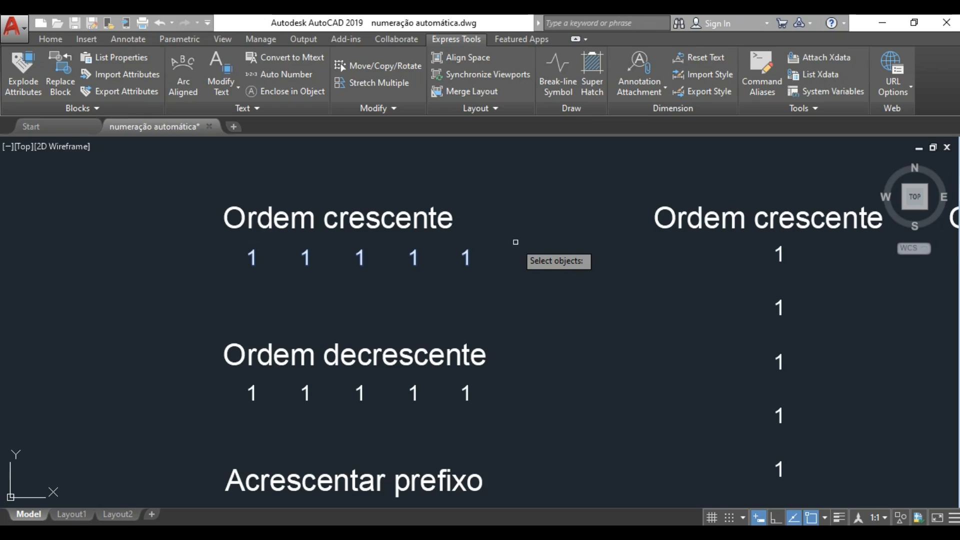
pyautogui.press('Return')
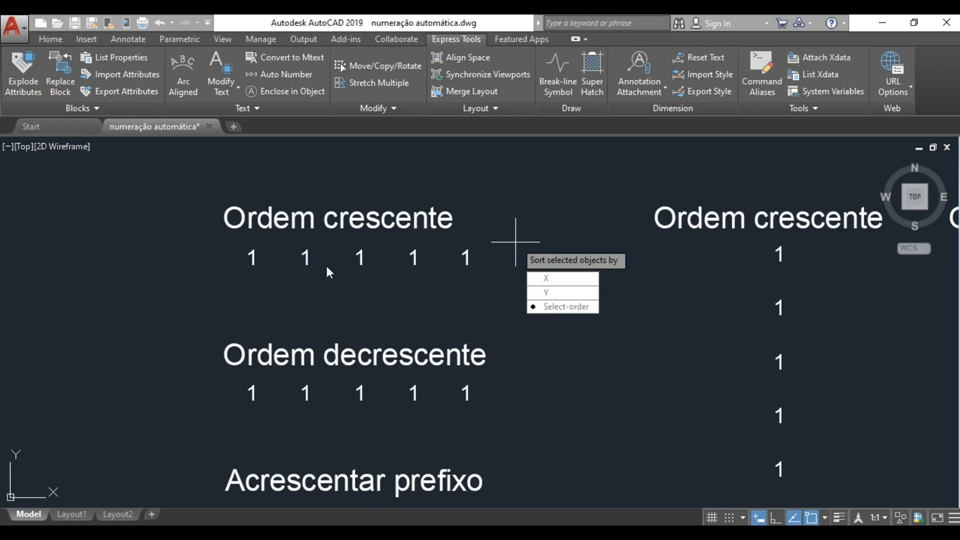
pyautogui.click(544, 278)
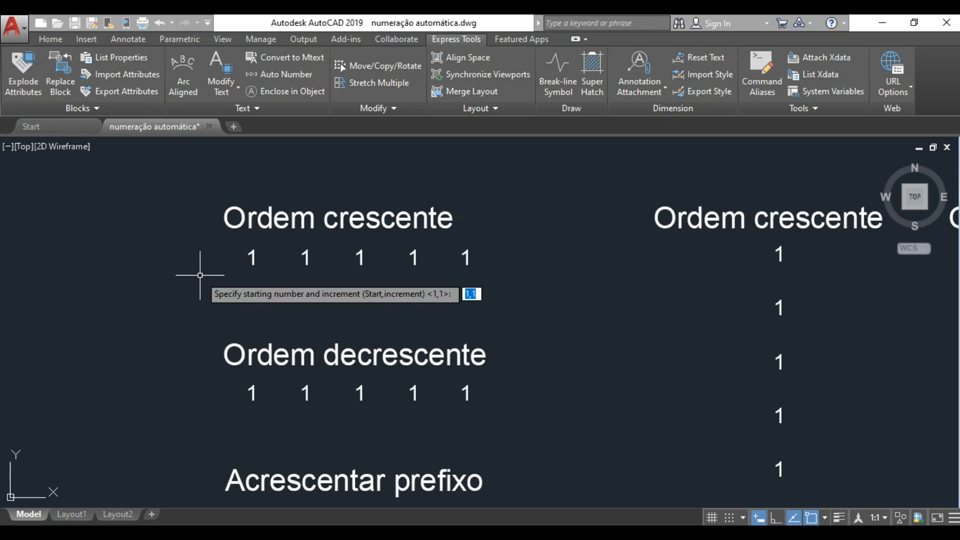
pyautogui.write('1,1')
pyautogui.press('Return')
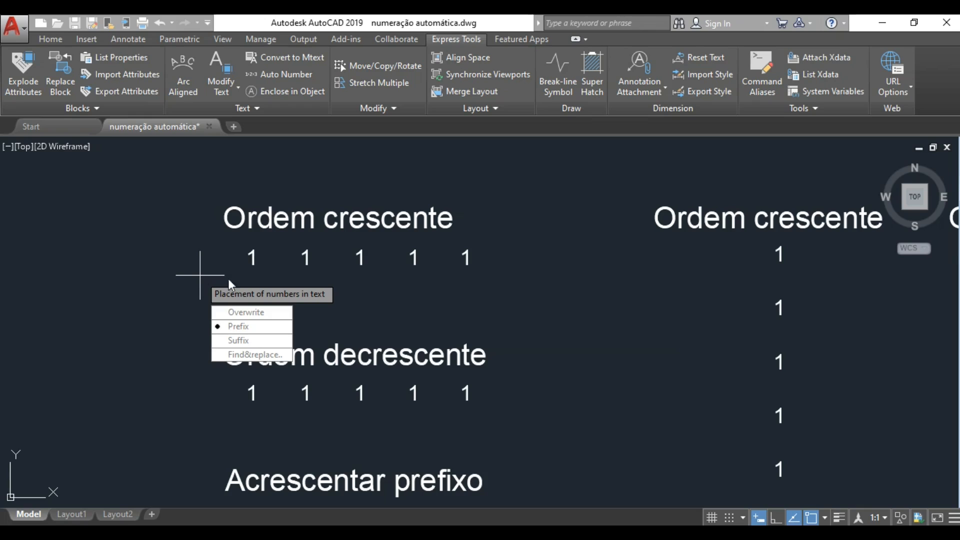
pyautogui.click(238, 313)
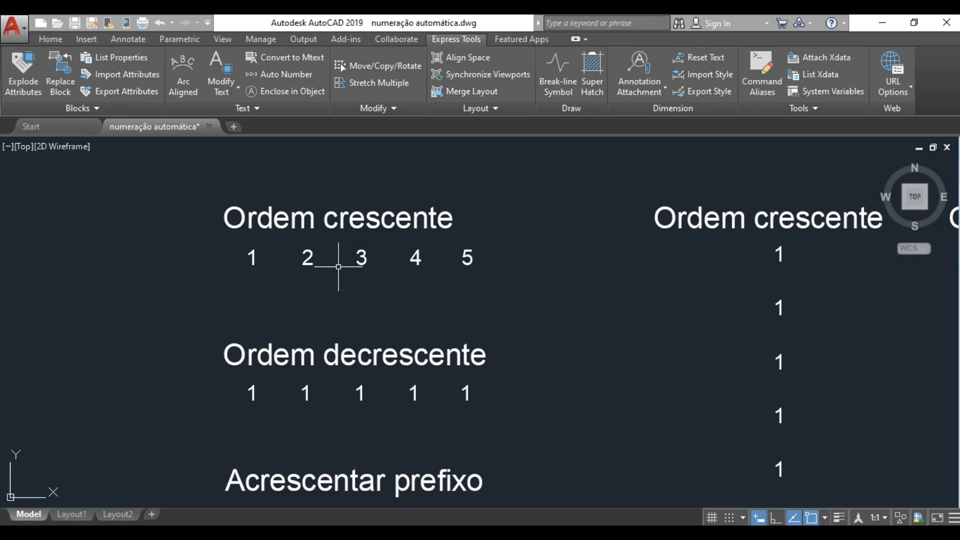
# Renumber the horizontal Ordem crescente row with TCOUNT, sorted by X, starting at 5 with increment 2 and Overwrite placement.
pyautogui.press('Return')
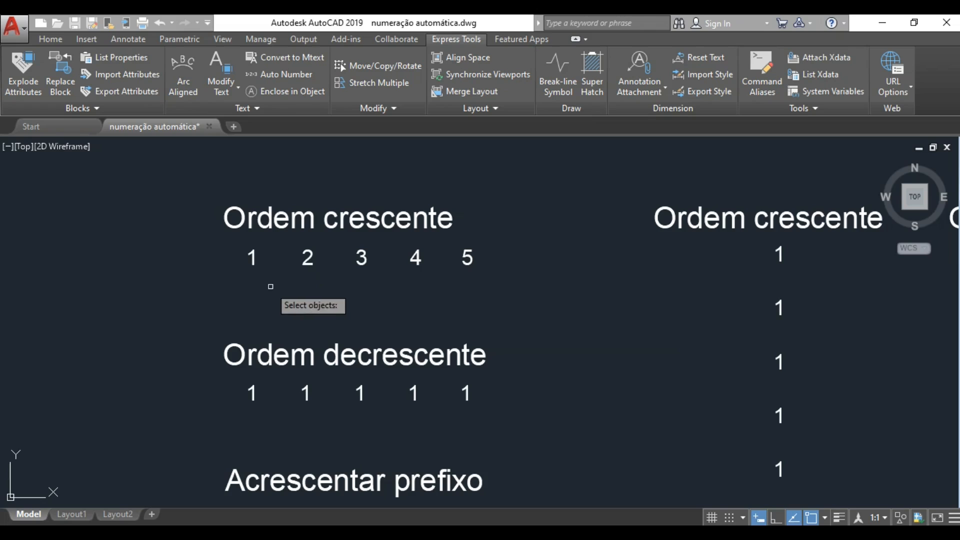
pyautogui.click(209, 297)
pyautogui.click(497, 244)
pyautogui.press('Return')
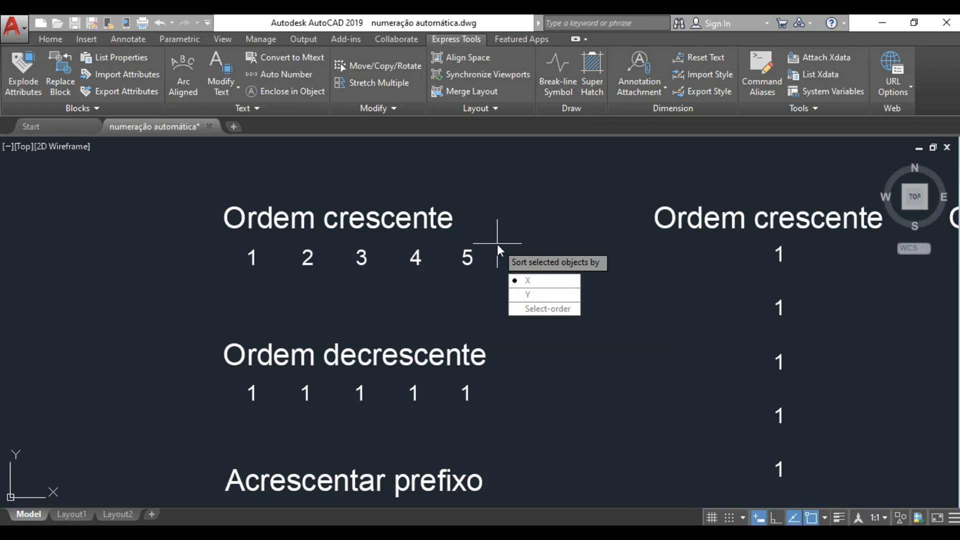
pyautogui.press('Return')
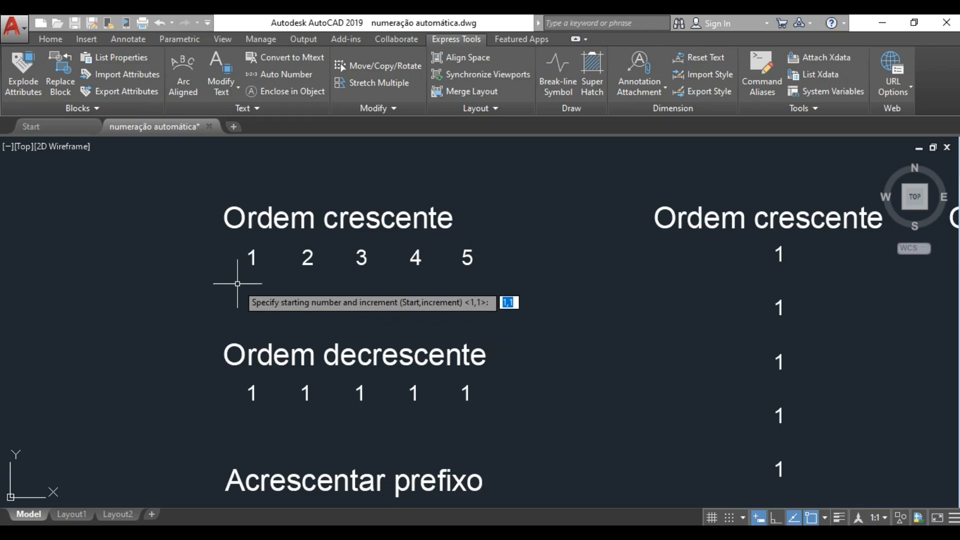
pyautogui.write('5,')
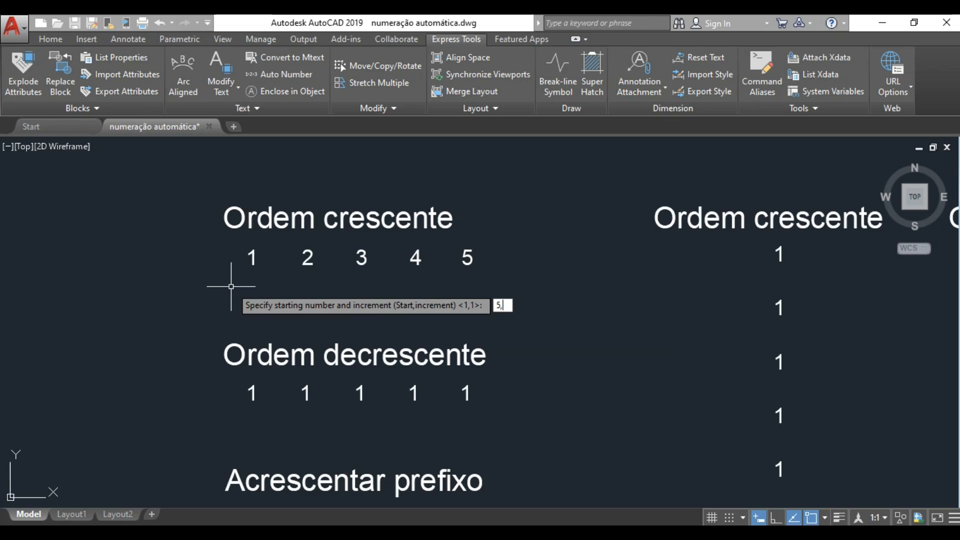
pyautogui.write('-1')
pyautogui.press('Return')
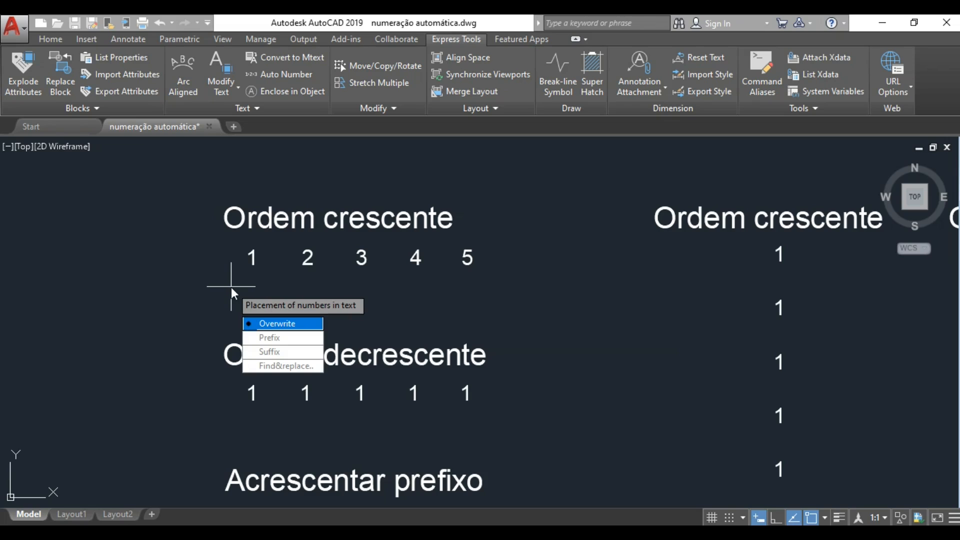
pyautogui.click(262, 323)
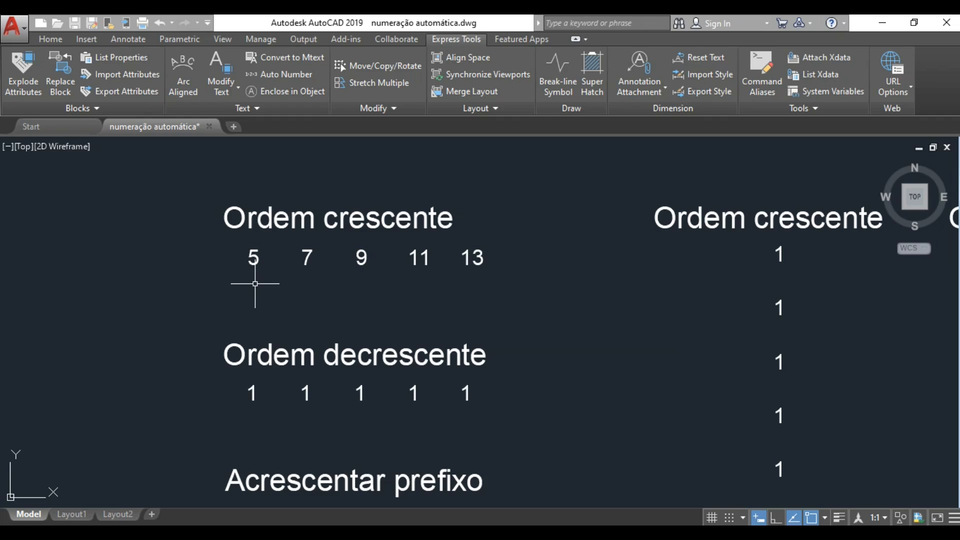
# Number the horizontal row under Ordem decrescente with TCOUNT, sorted by X, starting at 5 with increment -1 and Overwrite placement.
pyautogui.moveTo(253, 280); pyautogui.dragTo(272, 148, button='middle')
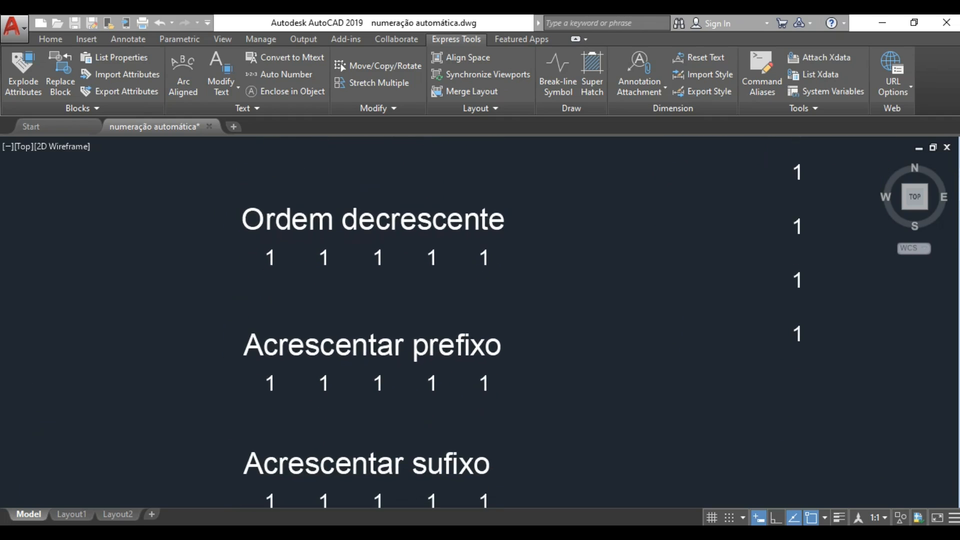
pyautogui.scroll(2, 356, 189)
pyautogui.moveTo(357, 189); pyautogui.dragTo(372, 187, button='middle')
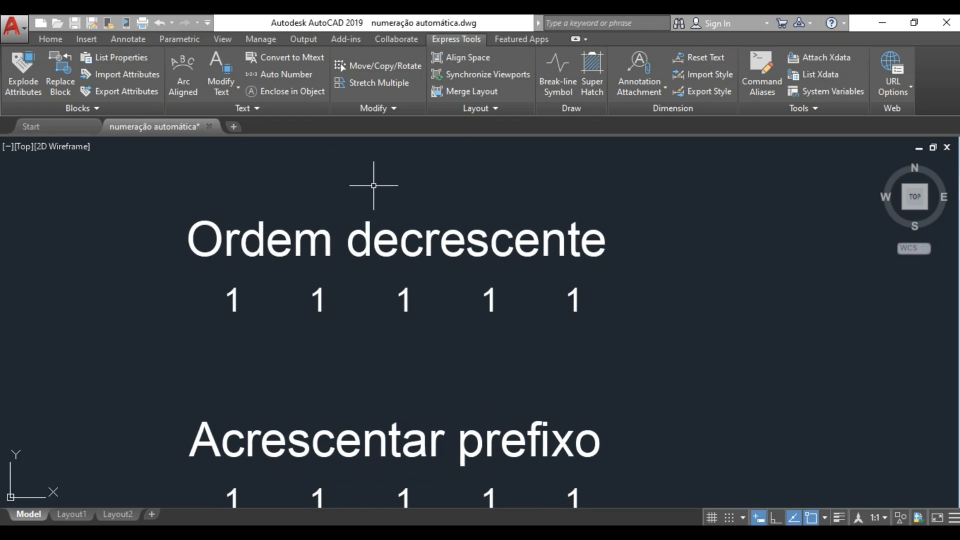
pyautogui.press('Return')
pyautogui.click(131, 342)
pyautogui.click(604, 278)
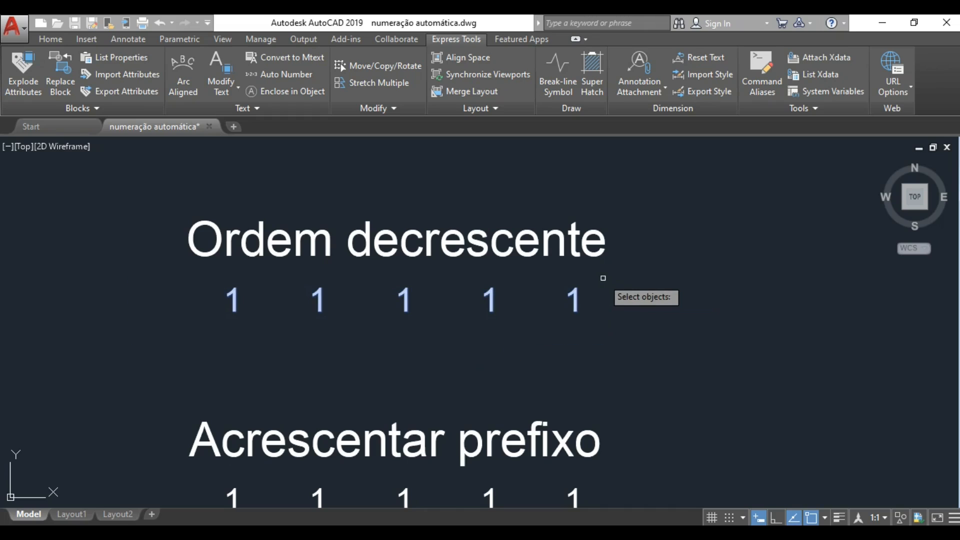
pyautogui.press('Return')
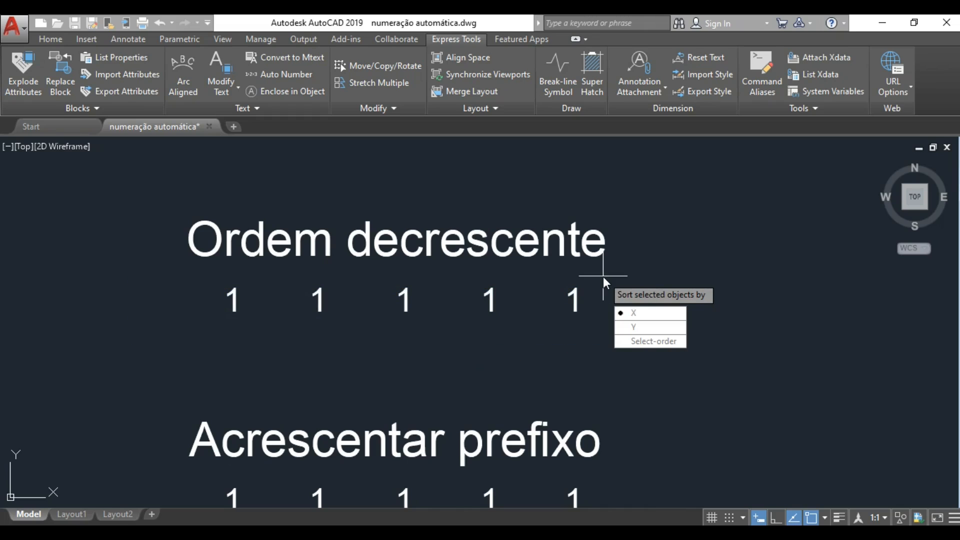
pyautogui.click(634, 313)
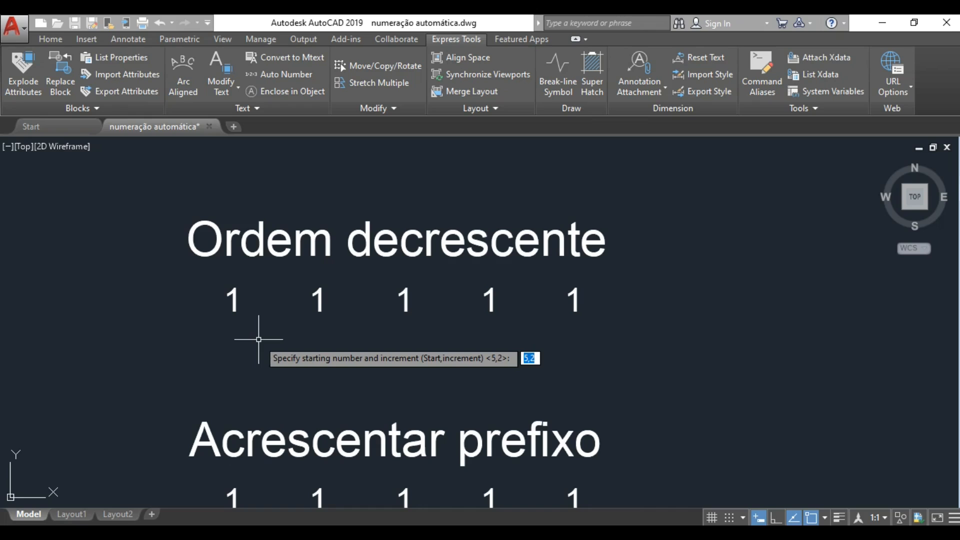
pyautogui.write('5,')
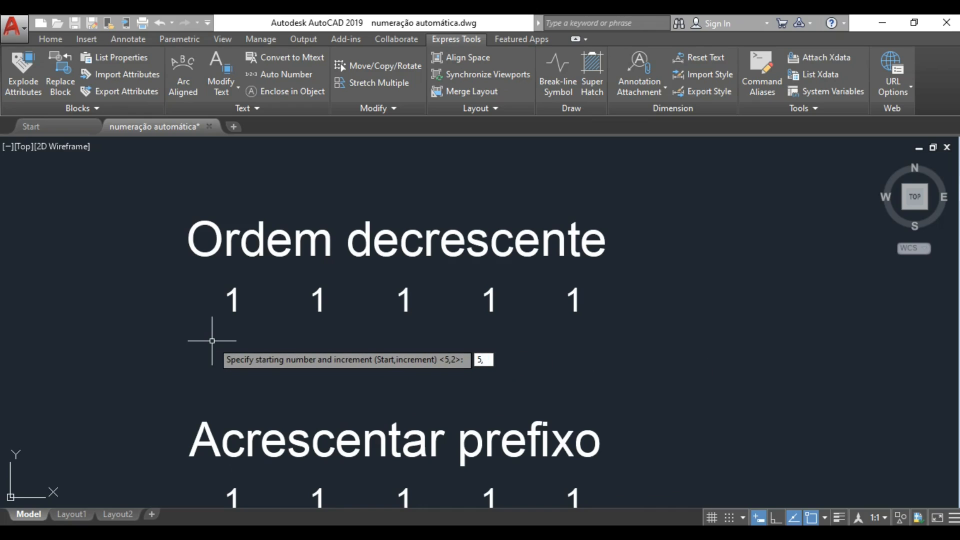
pyautogui.write('-1')
pyautogui.press('Return')
pyautogui.scroll(2, 212, 341)
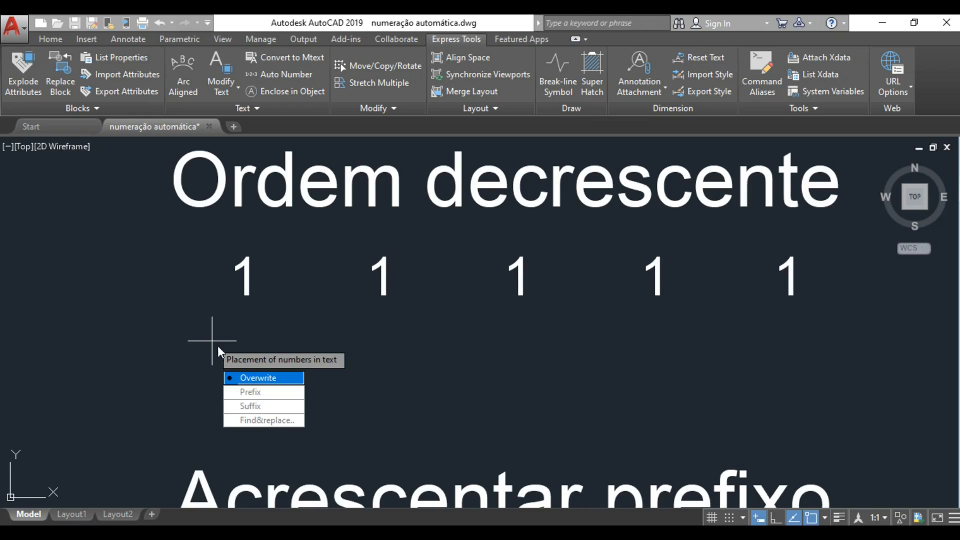
pyautogui.click(241, 380)
pyautogui.scroll(-2, 364, 321)
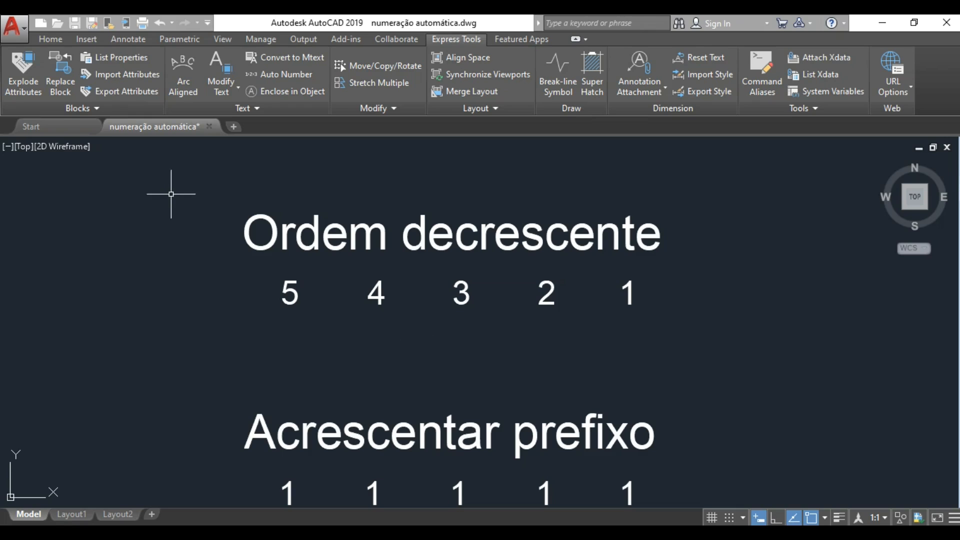
# Repeat the TCOUNT numbering of the horizontal Ordem decrescente row, sorted by X, with start and increment 5,-1 and Overwrite placement.
pyautogui.click(268, 314)
pyautogui.click(680, 266)
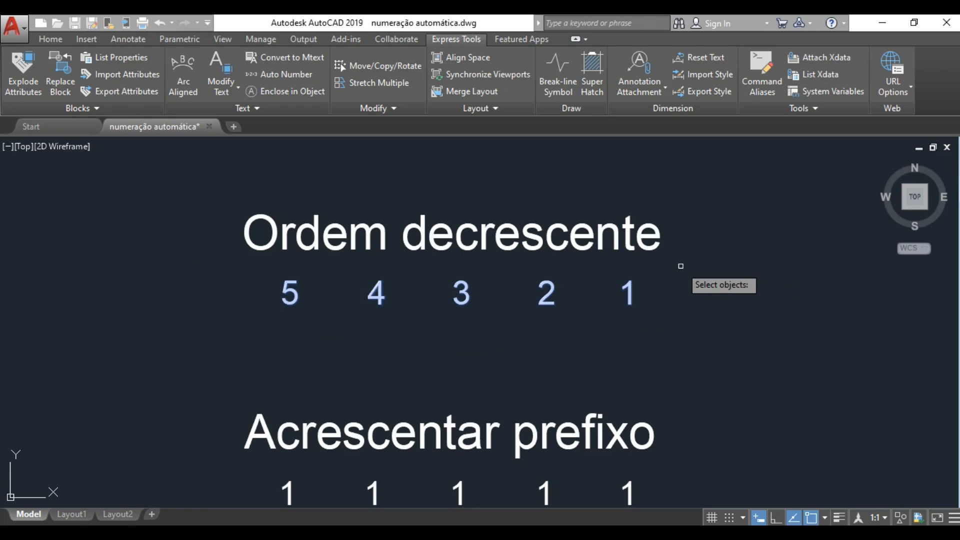
pyautogui.press('Return')
pyautogui.press('Down')
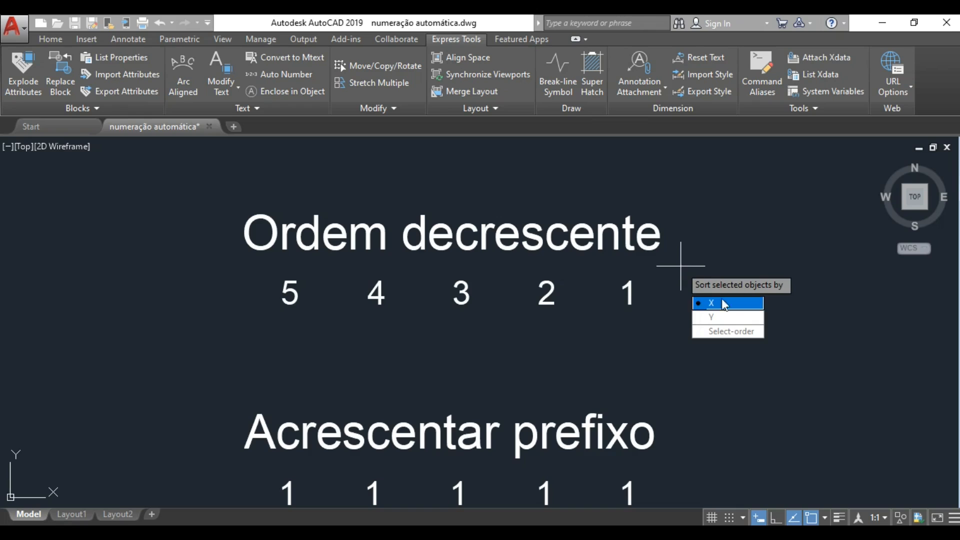
pyautogui.press('Return')
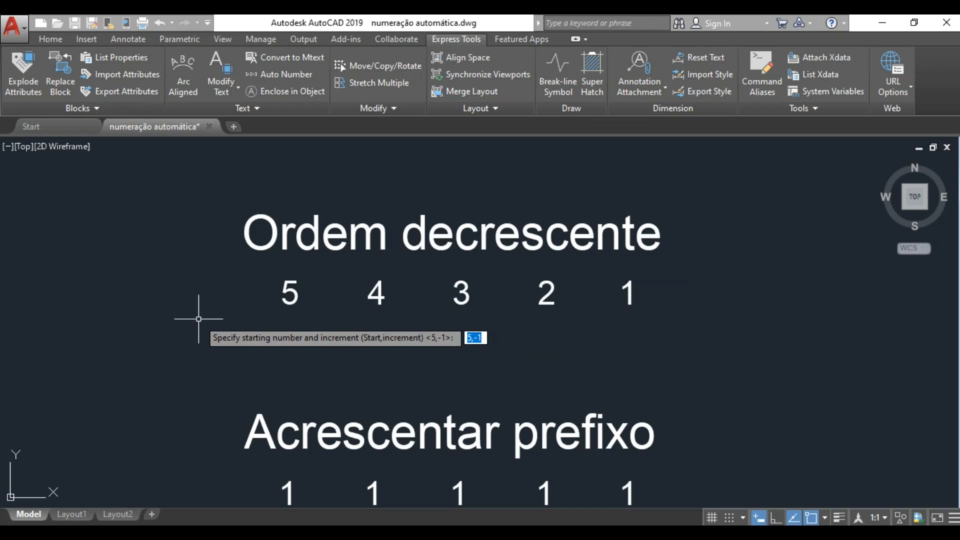
pyautogui.write('5')
pyautogui.write(',-1')
pyautogui.press('Return')
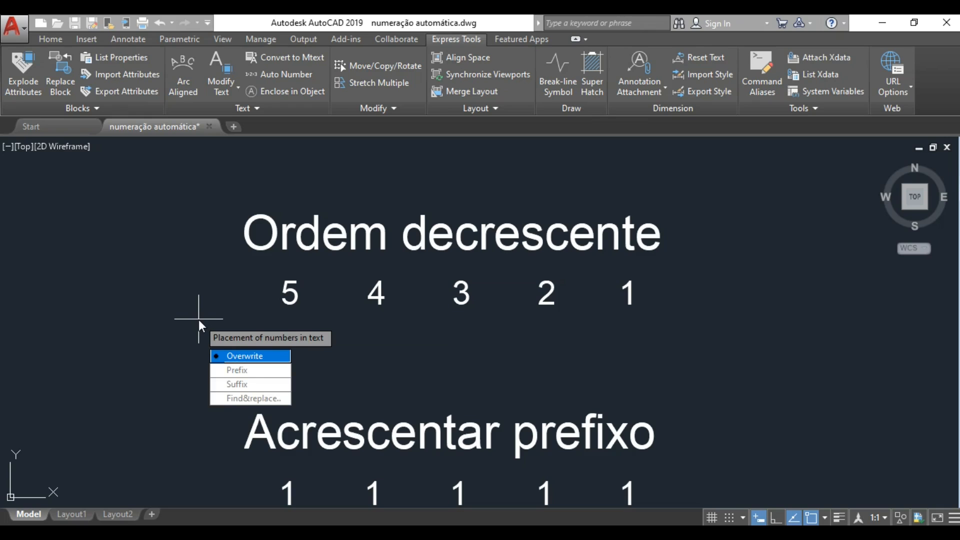
pyautogui.click(231, 357)
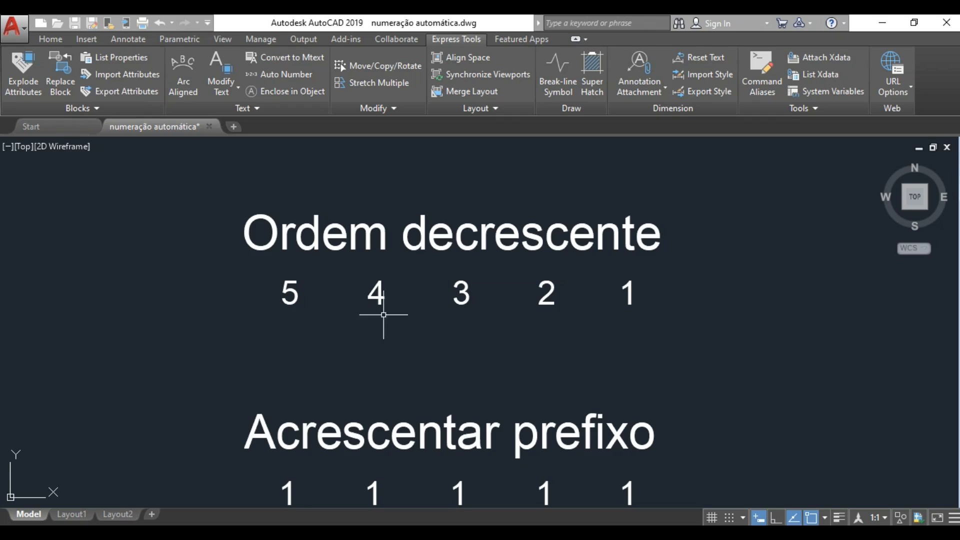
# Add TCOUNT numbers as a Prefix to the row under Acrescentar prefixo, sorted by X, starting at 1 with increment 2.
pyautogui.moveTo(553, 330); pyautogui.dragTo(536, 170, button='middle')
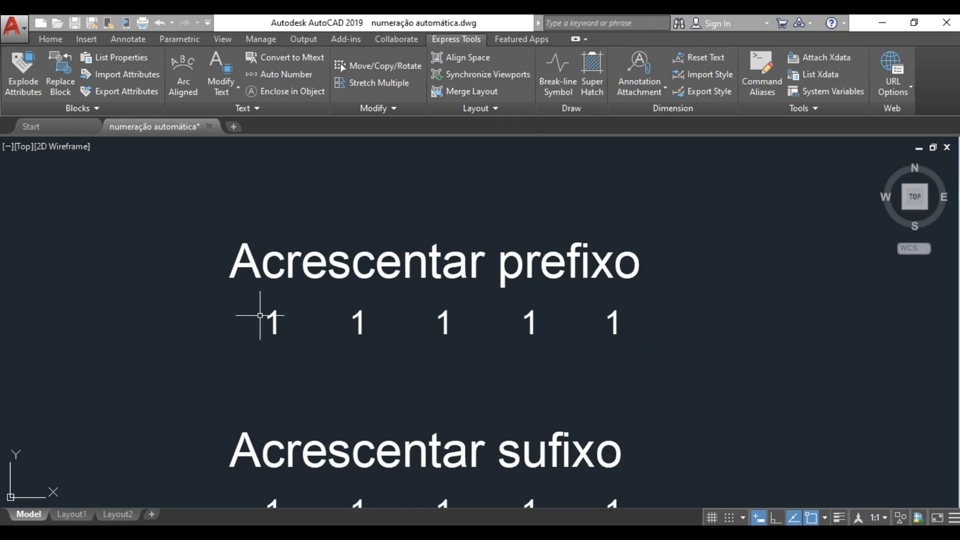
pyautogui.scroll(2, 264, 332)
pyautogui.moveTo(279, 321)
pyautogui.mouseDown(button='middle')
pyautogui.moveTo(214, 340)
pyautogui.moveTo(222, 344)
pyautogui.mouseUp(button='middle')
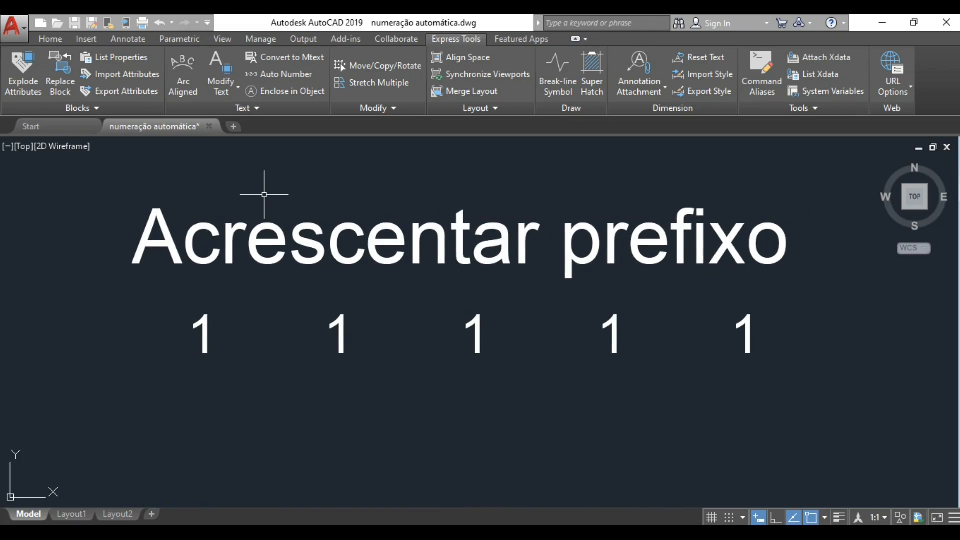
pyautogui.press('Return')
pyautogui.click(105, 403)
pyautogui.click(849, 302)
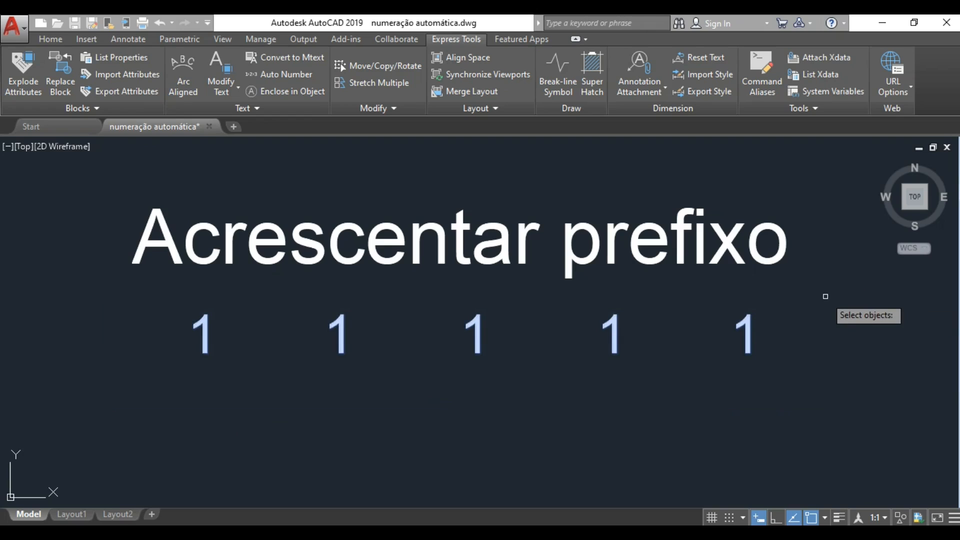
pyautogui.press('Return')
pyautogui.click(856, 332)
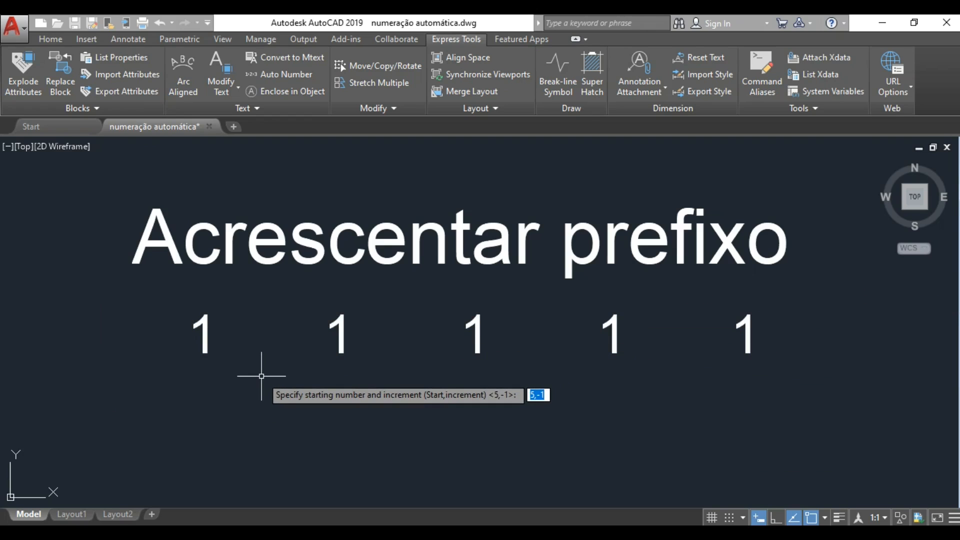
pyautogui.write('1,2')
pyautogui.press('Return')
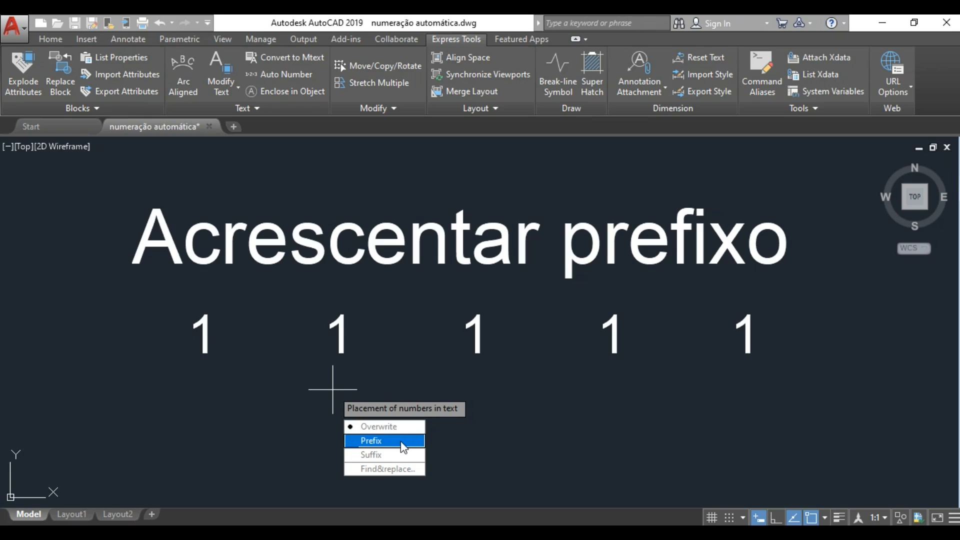
pyautogui.click(372, 441)
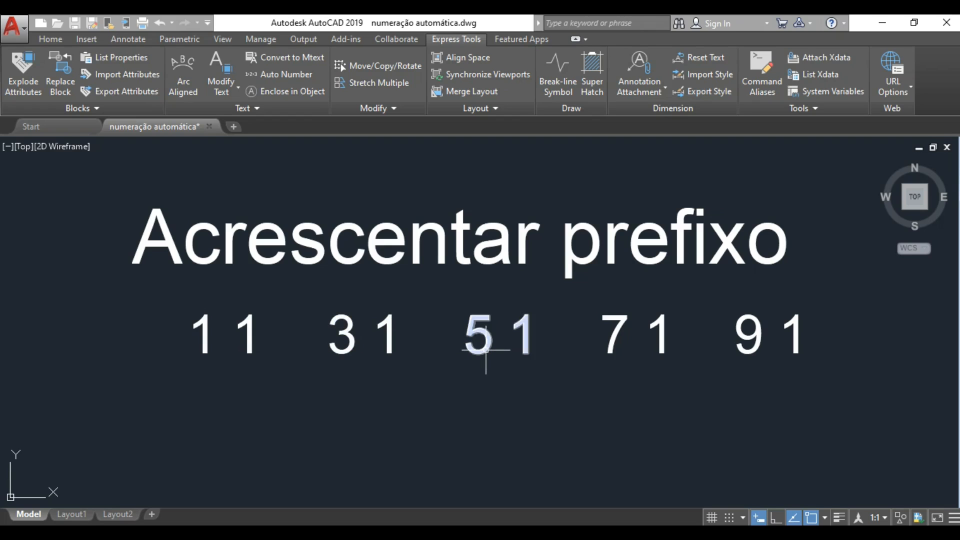
# Add TCOUNT numbers as a Suffix to the row under Acrescentar sufixo, sorted by X, starting at 6 with increment 1.
pyautogui.moveTo(485, 349)
pyautogui.mouseDown(button='middle')
pyautogui.moveTo(476, 343)
pyautogui.moveTo(454, 193)
pyautogui.mouseUp(button='middle')
pyautogui.moveTo(454, 284); pyautogui.dragTo(457, 190, button='middle')
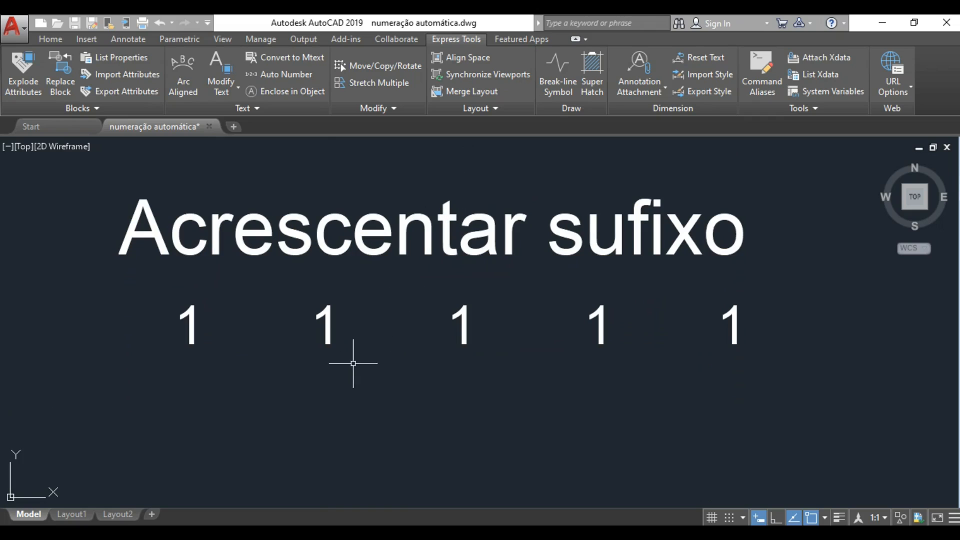
pyautogui.press('Return')
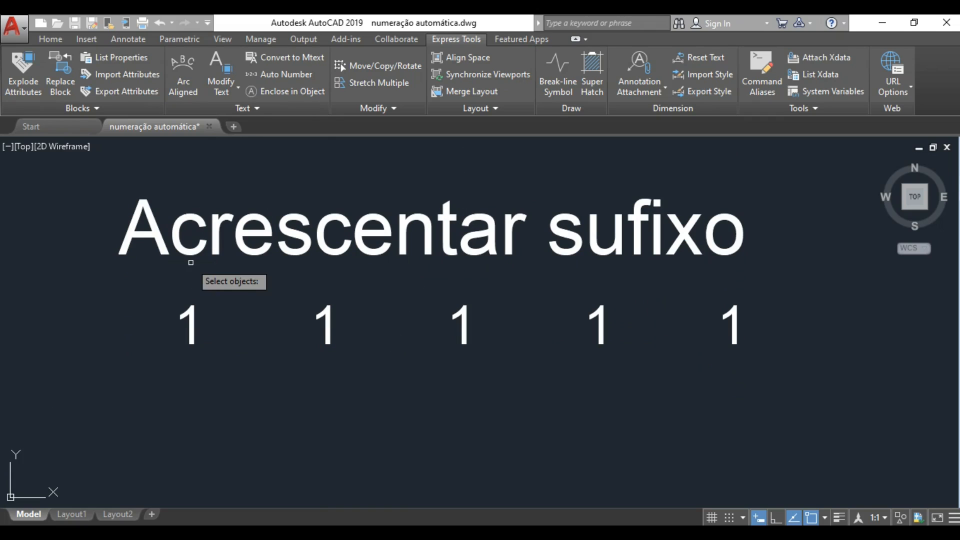
pyautogui.click(124, 396)
pyautogui.click(794, 279)
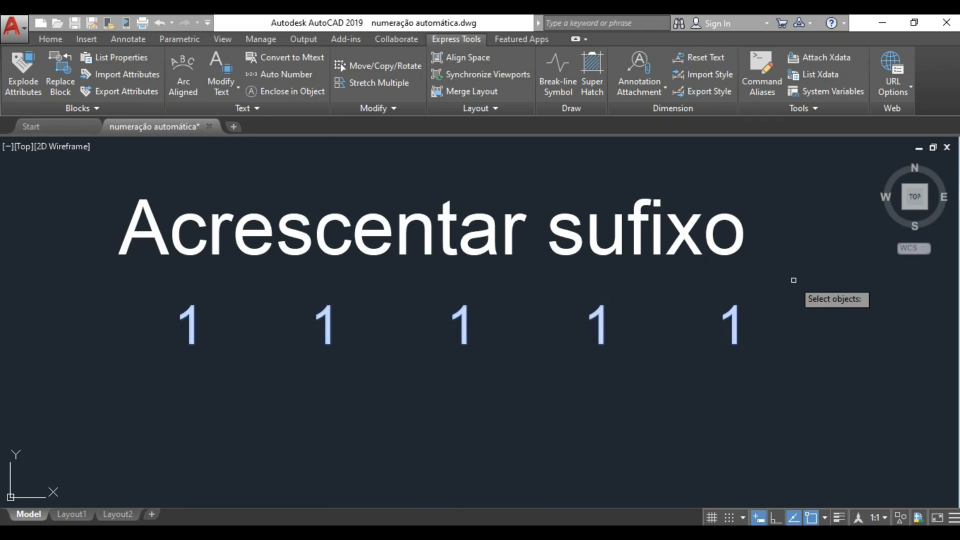
pyautogui.press('Return')
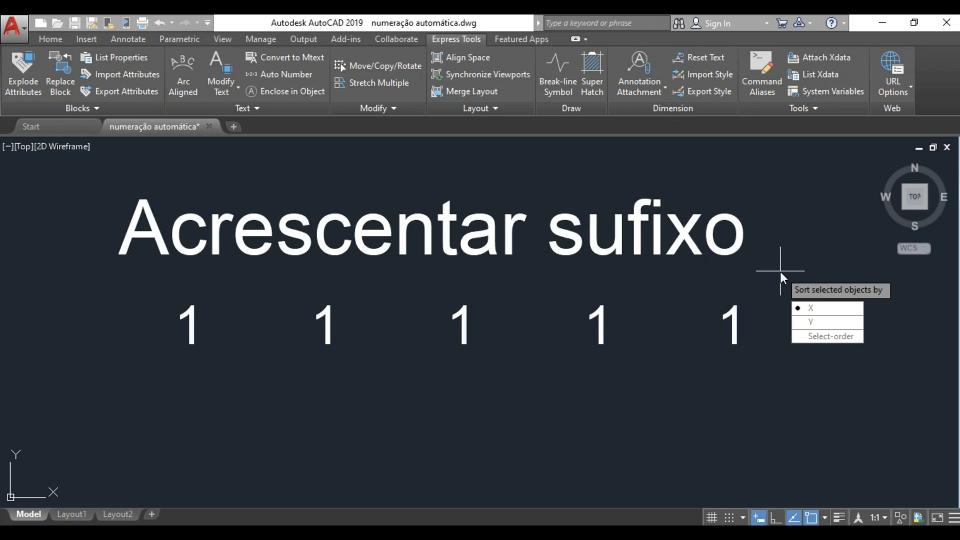
pyautogui.press('Return')
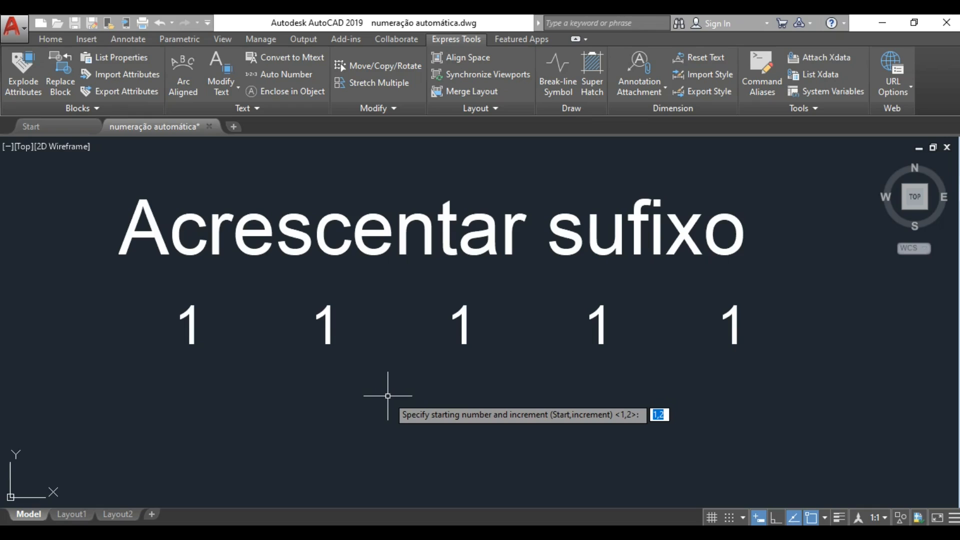
pyautogui.write('6,1')
pyautogui.press('Return')
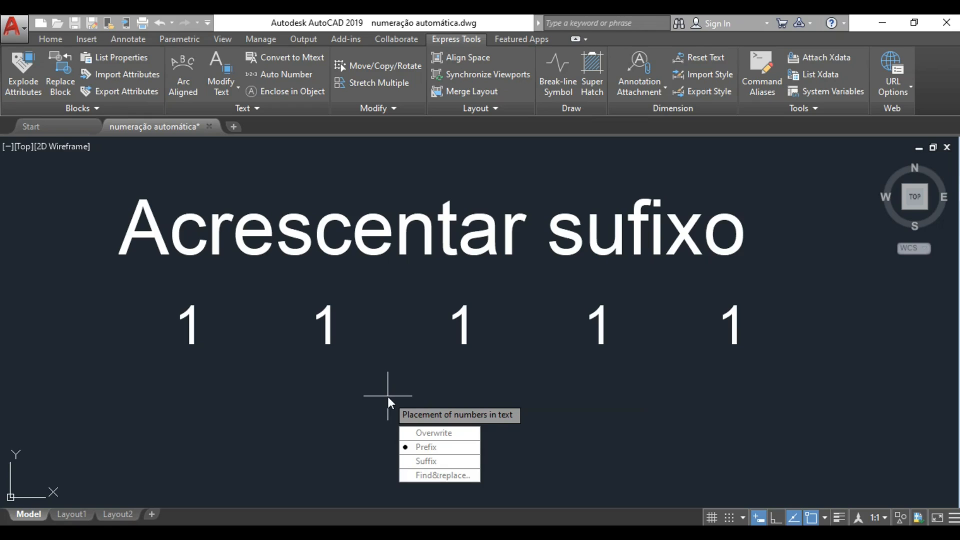
pyautogui.click(428, 460)
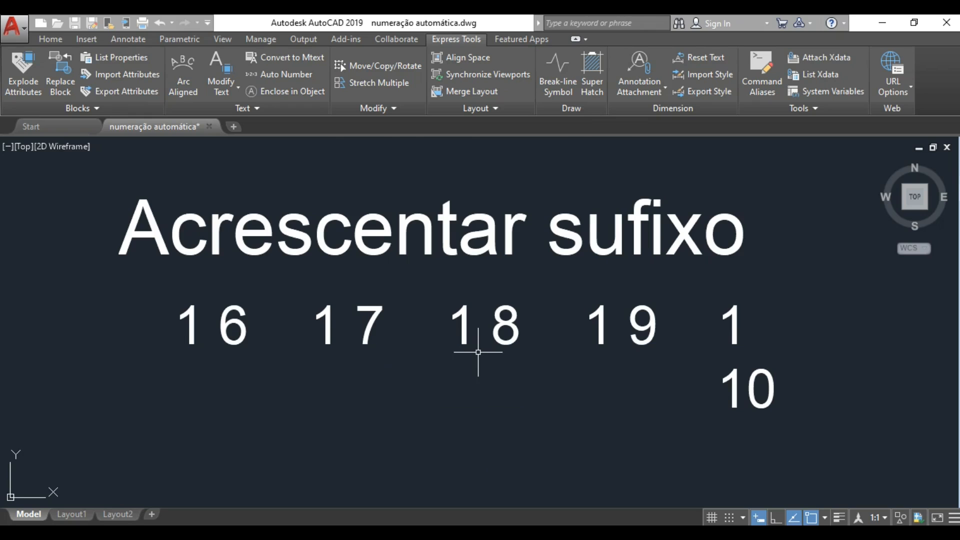
# Number the vertical column under Ordem crescente with TCOUNT, sorted by Y, starting at 1 with increment 1 and Overwrite placement.
pyautogui.scroll(-2, 478, 353)
pyautogui.moveTo(636, 341)
pyautogui.mouseDown(button='middle')
pyautogui.moveTo(599, 351)
pyautogui.moveTo(148, 375)
pyautogui.mouseUp(button='middle')
pyautogui.scroll(-2, 394, 338)
pyautogui.moveTo(523, 288); pyautogui.dragTo(370, 506, button='middle')
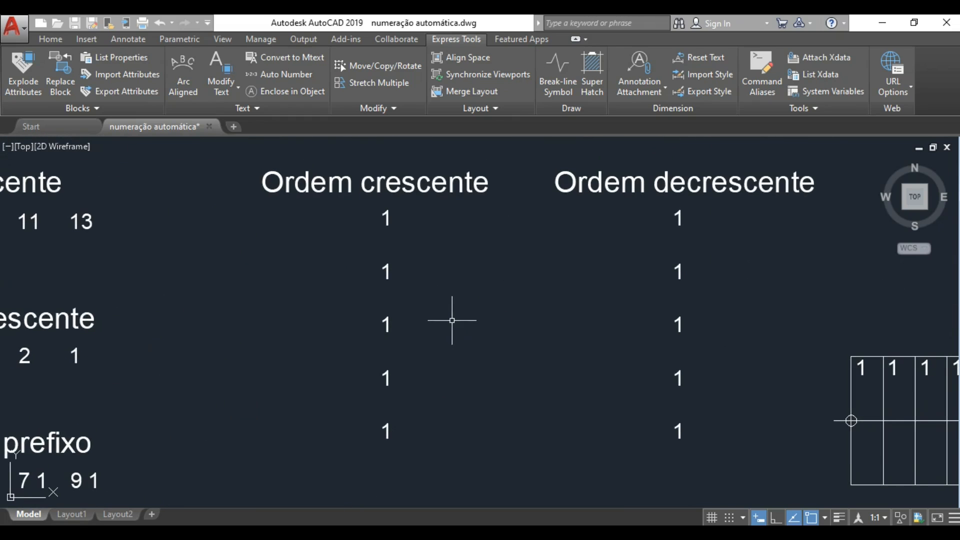
pyautogui.moveTo(444, 312); pyautogui.dragTo(463, 310, button='middle')
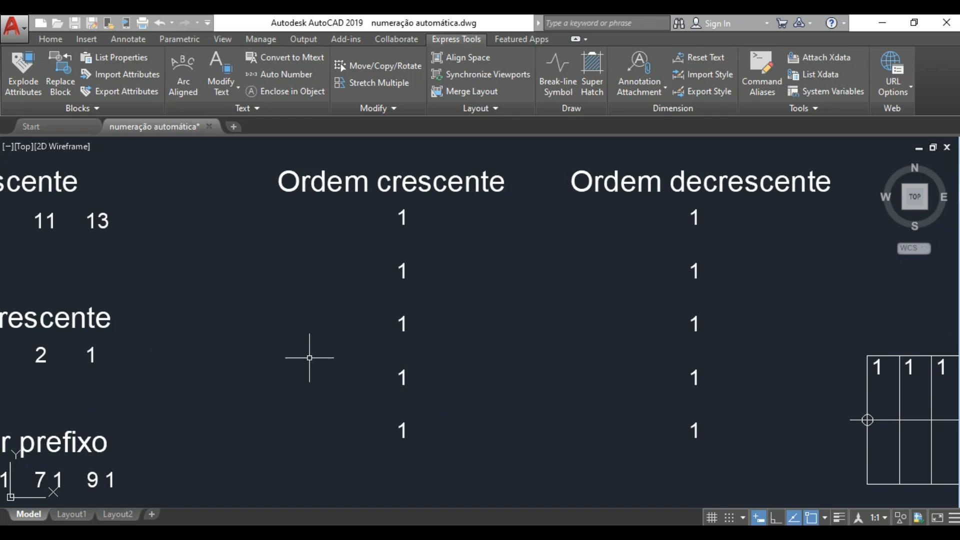
pyautogui.press('Return')
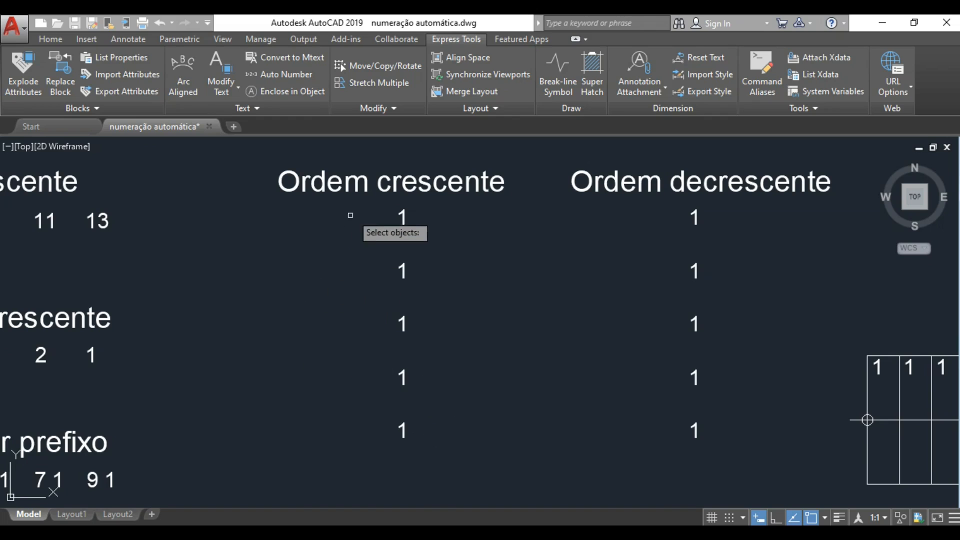
pyautogui.click(365, 202)
pyautogui.click(448, 461)
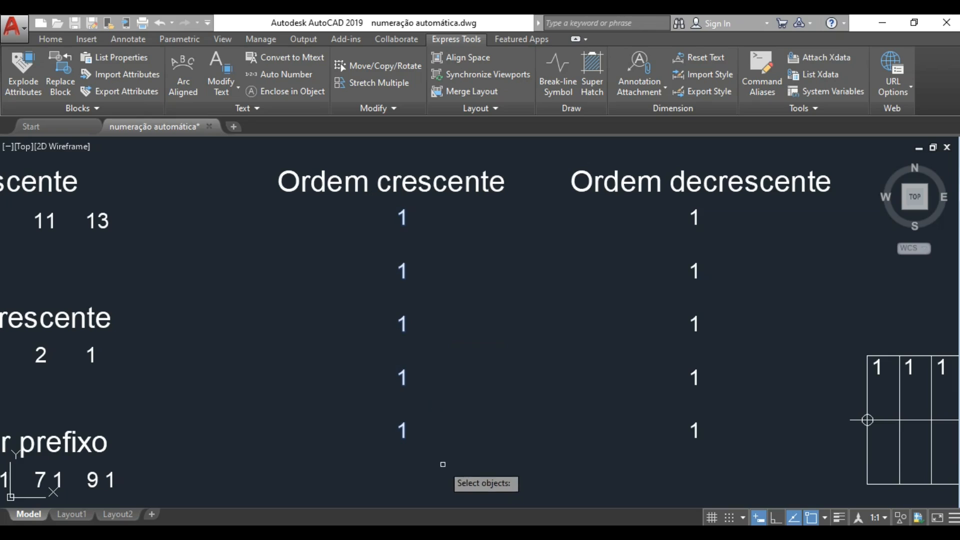
pyautogui.press('Return')
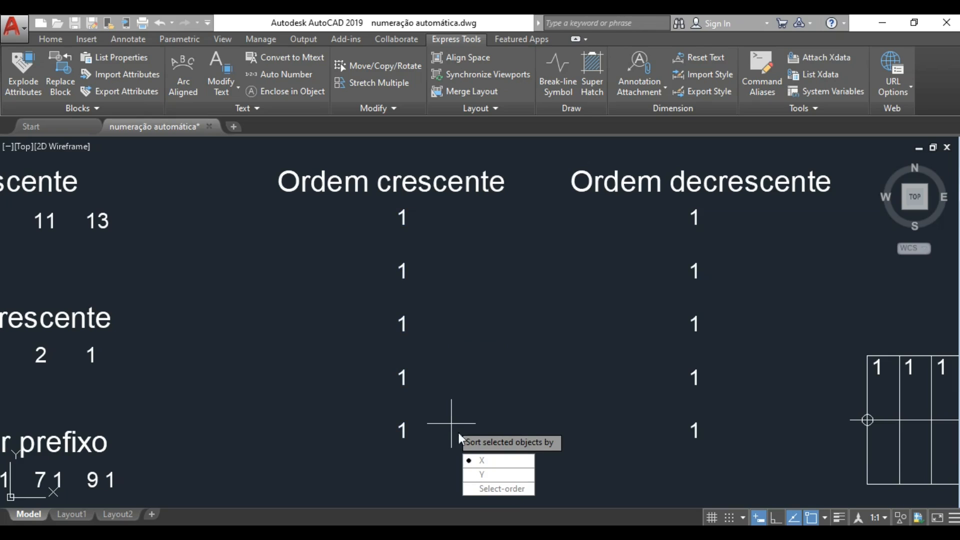
pyautogui.click(481, 475)
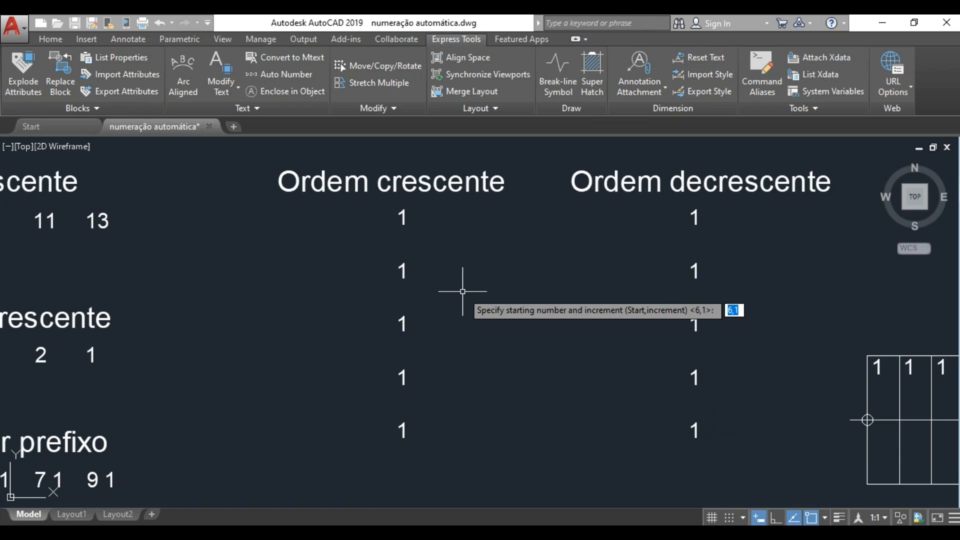
pyautogui.write('1')
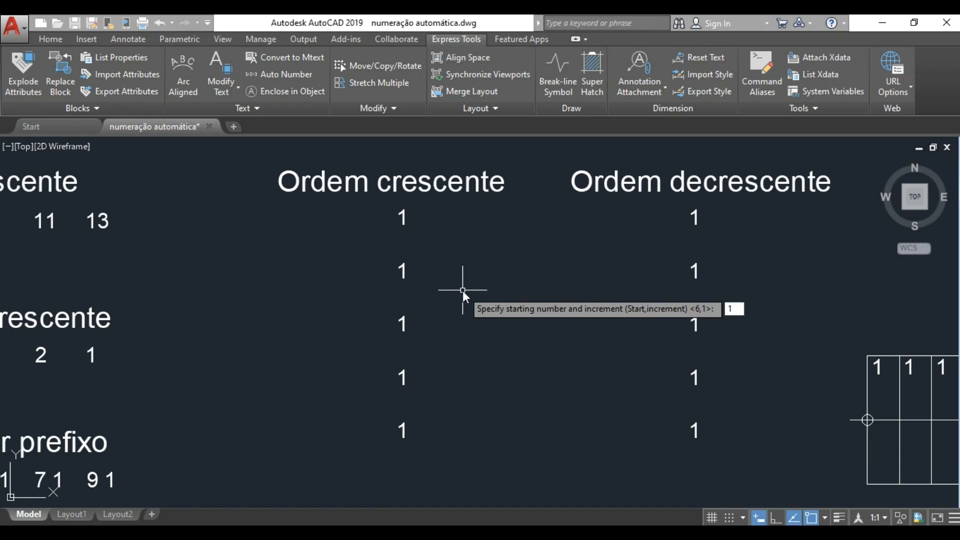
pyautogui.write(',1')
pyautogui.press('Return')
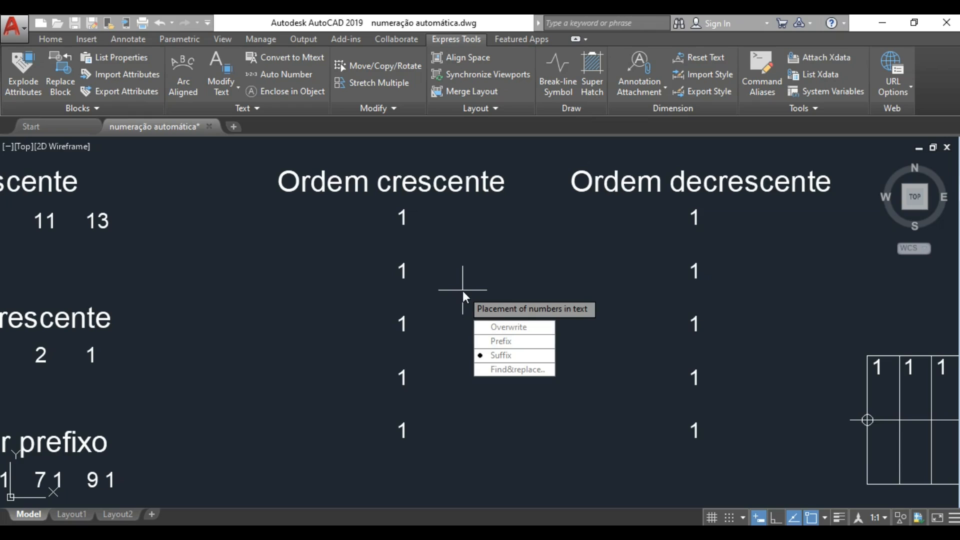
pyautogui.click(506, 328)
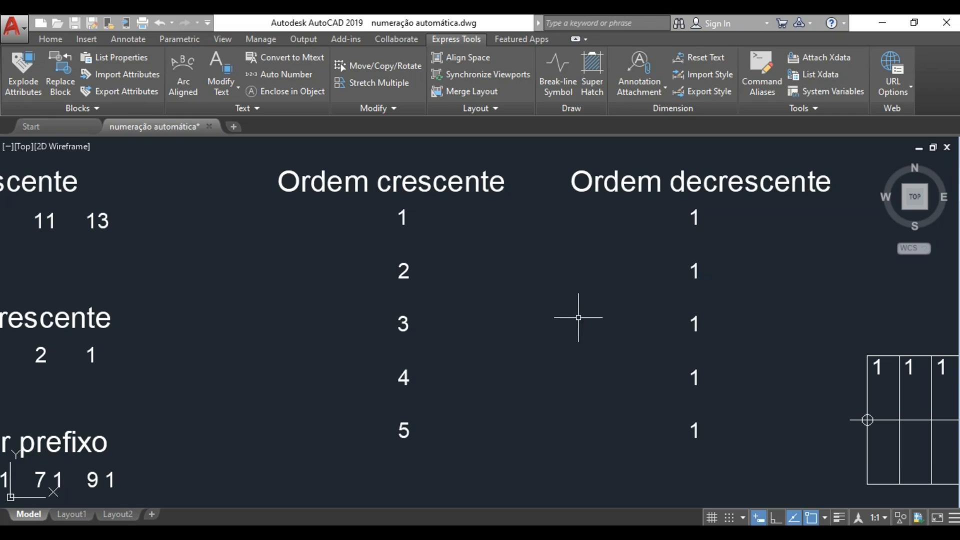
# Number the vertical column under Ordem decrescente with TCOUNT, sorted by Y, using start and increment 10,-1 and Overwrite placement.
pyautogui.moveTo(578, 317)
pyautogui.mouseDown(button='middle')
pyautogui.moveTo(428, 313)
pyautogui.moveTo(393, 274)
pyautogui.mouseUp(button='middle')
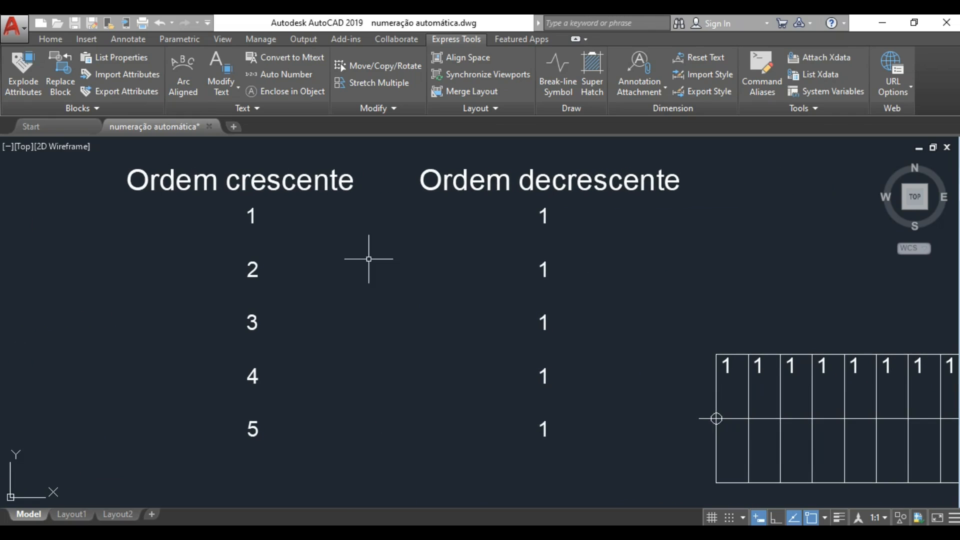
pyautogui.press('Return')
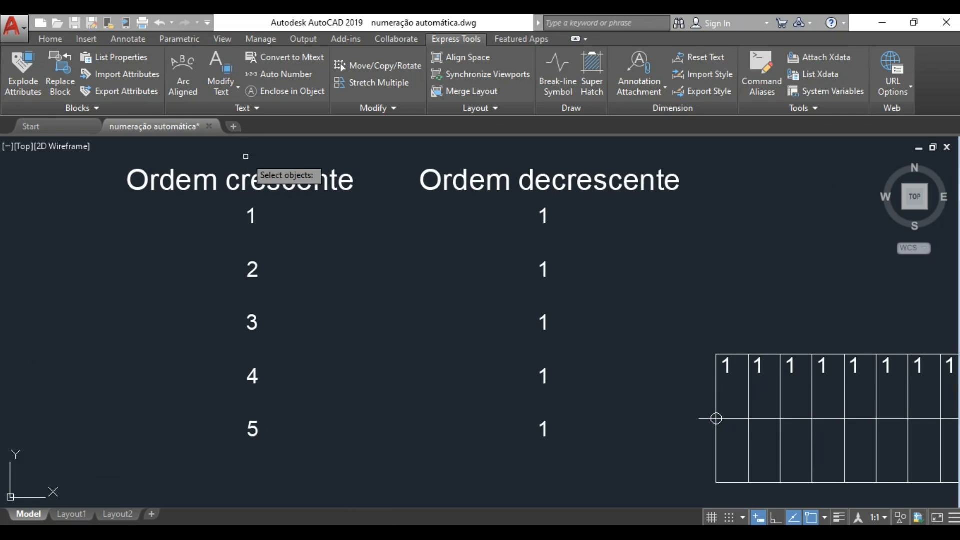
pyautogui.click(509, 199)
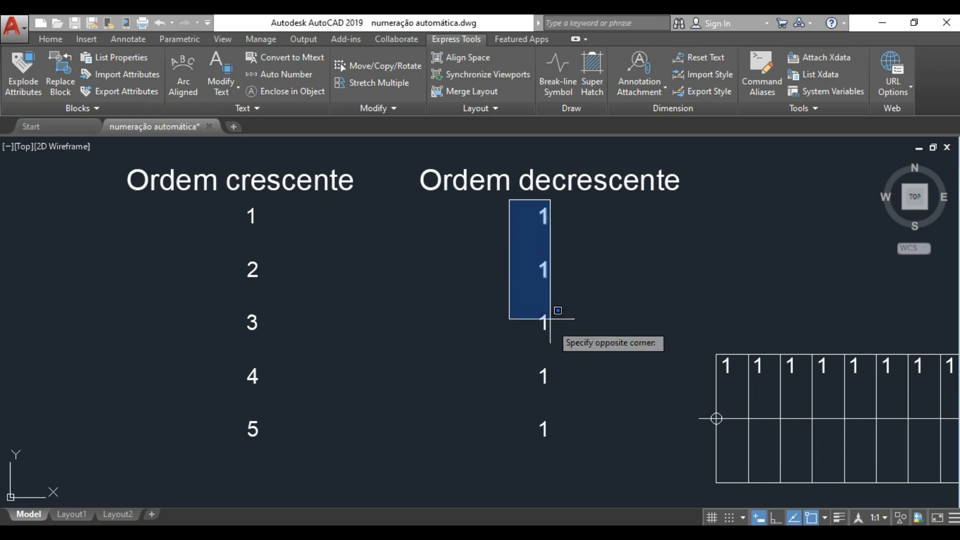
pyautogui.click(567, 443)
pyautogui.press('Return')
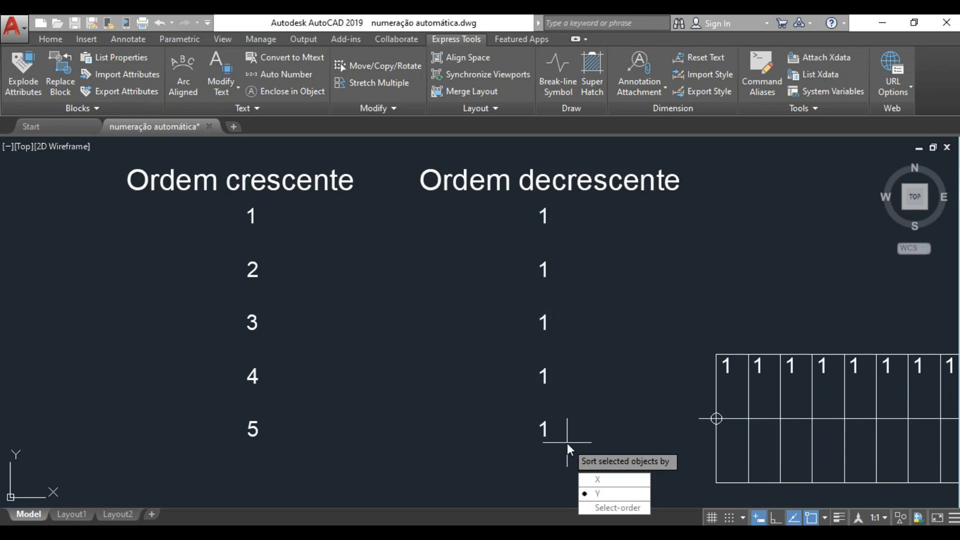
pyautogui.click(590, 494)
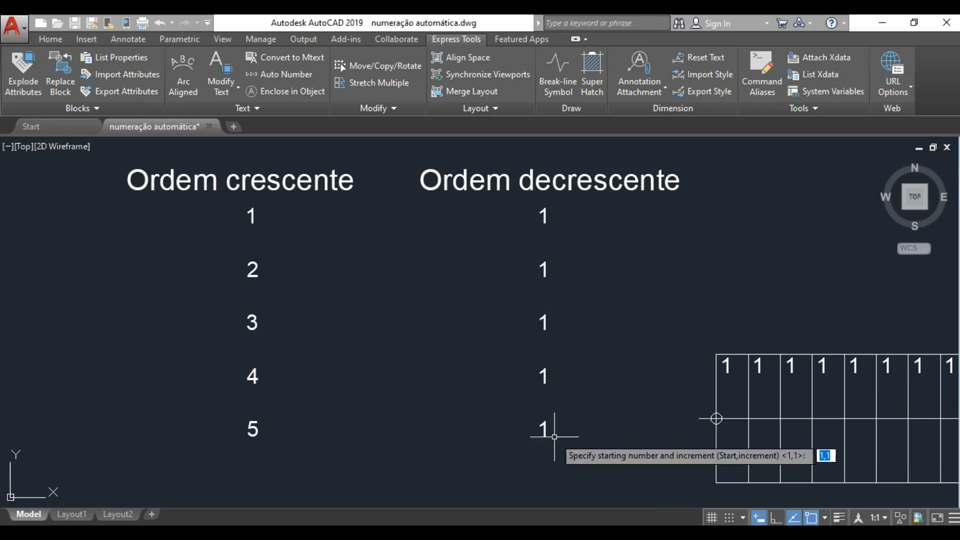
pyautogui.write('10,-1')
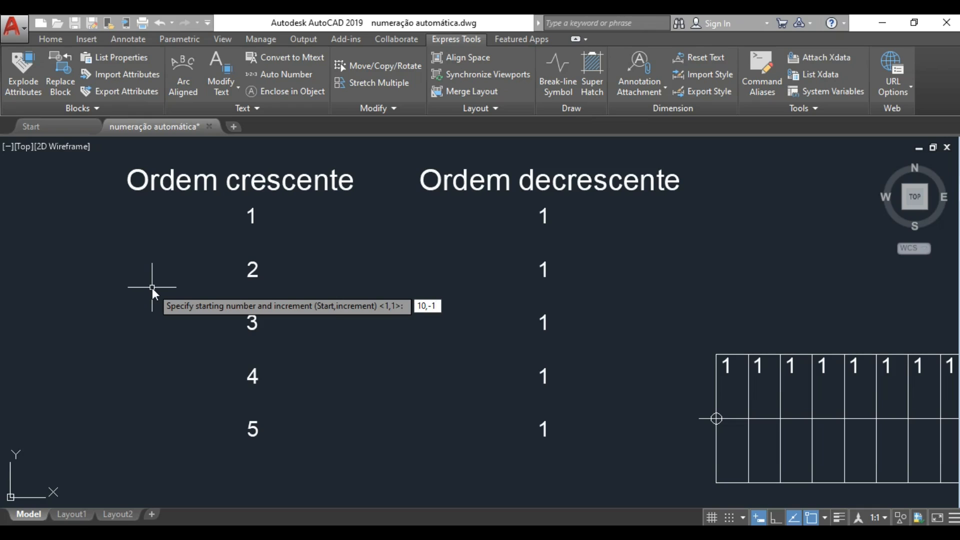
pyautogui.press('Return')
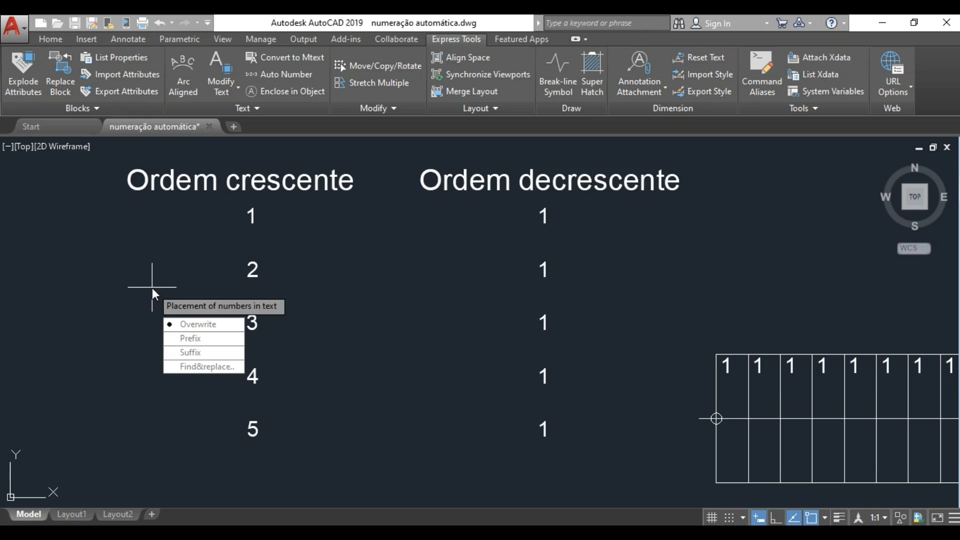
pyautogui.press('Down')
pyautogui.press('Return')
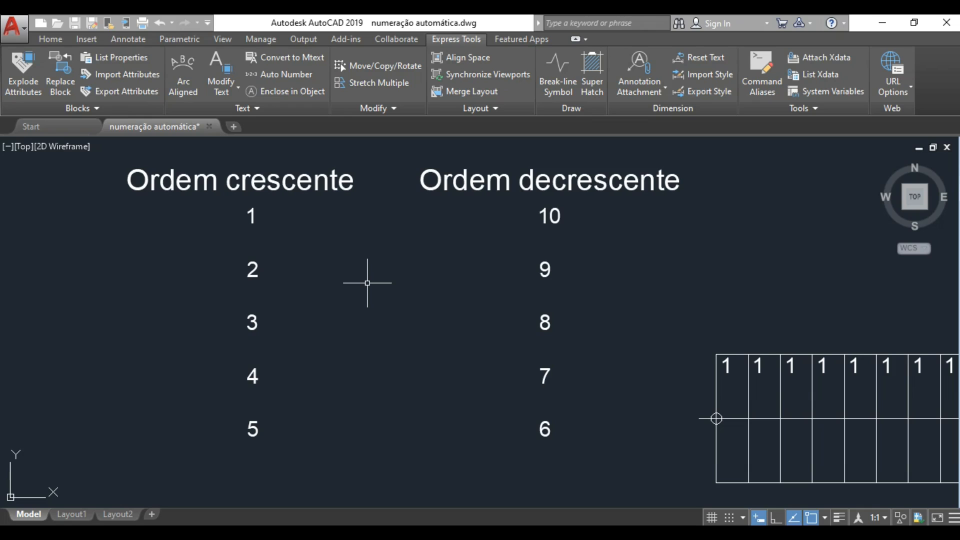
# Number the steps of the horizontal staircase with TCOUNT, sorted by X, starting at 1 with increment 1 and Overwrite placement.
pyautogui.moveTo(453, 299)
pyautogui.mouseDown(button='middle')
pyautogui.moveTo(58, 278)
pyautogui.moveTo(2, 260)
pyautogui.mouseUp(button='middle')
pyautogui.moveTo(339, 316); pyautogui.dragTo(350, 292, button='middle')
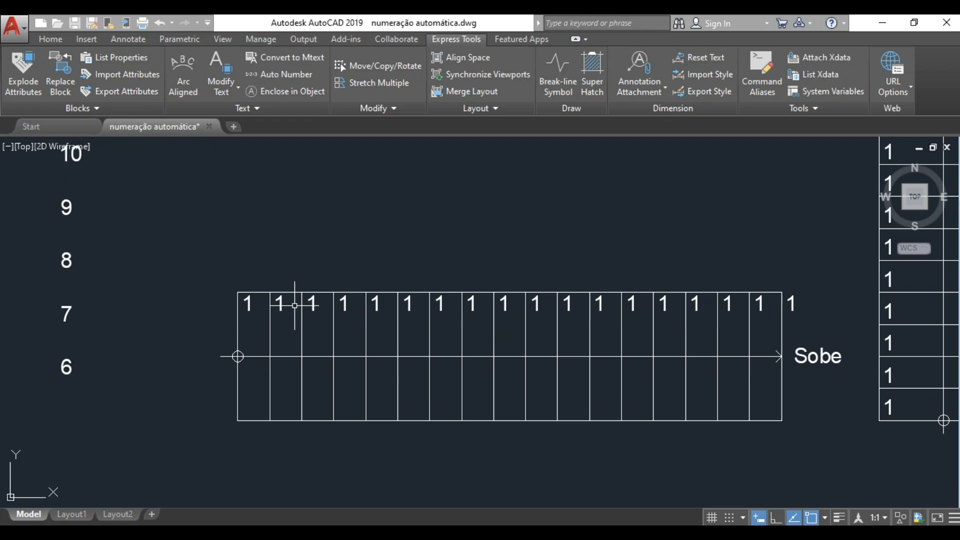
pyautogui.press('Return')
pyautogui.click(190, 327)
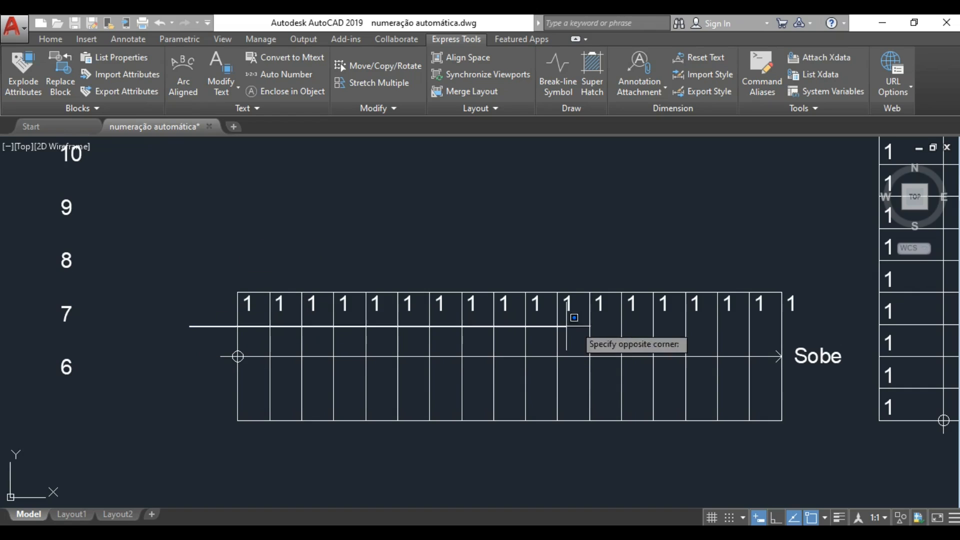
pyautogui.click(828, 283)
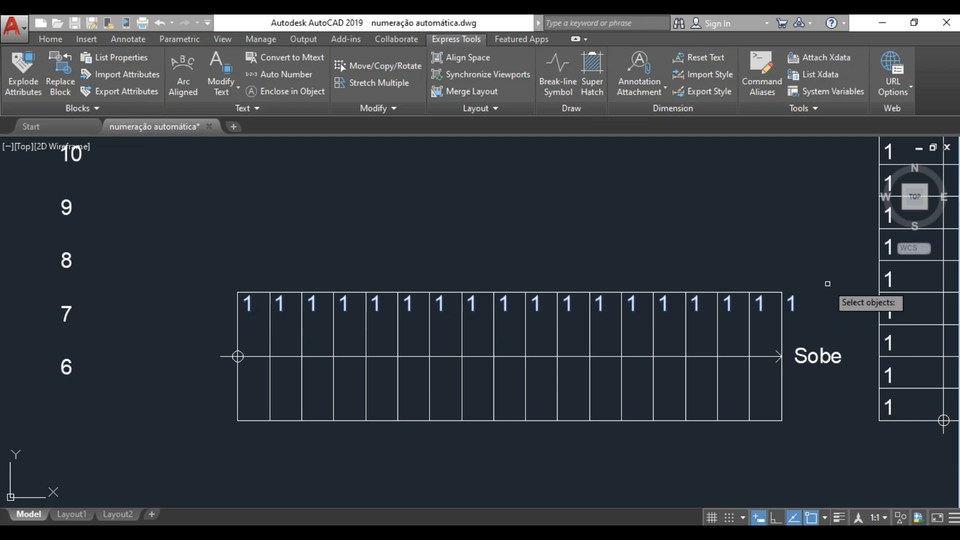
pyautogui.press('Return')
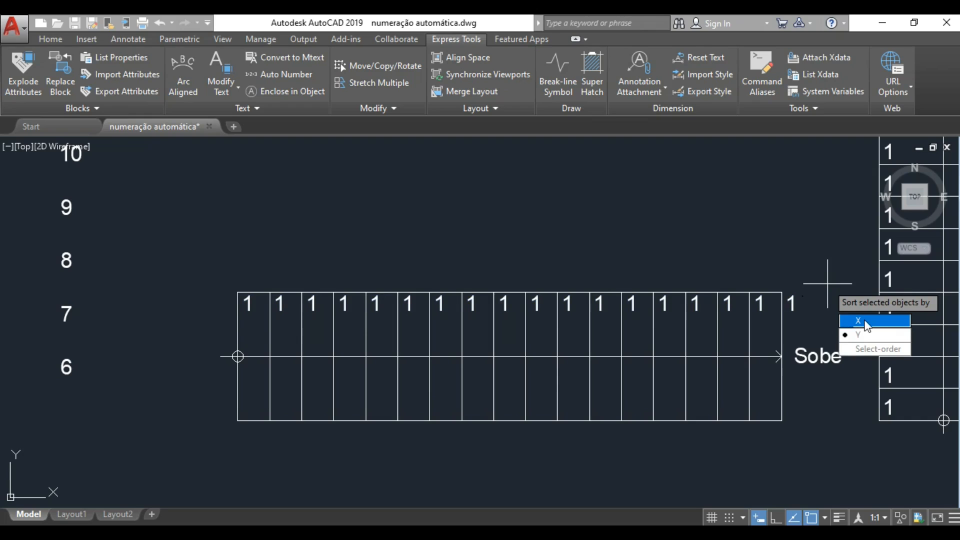
pyautogui.click(845, 323)
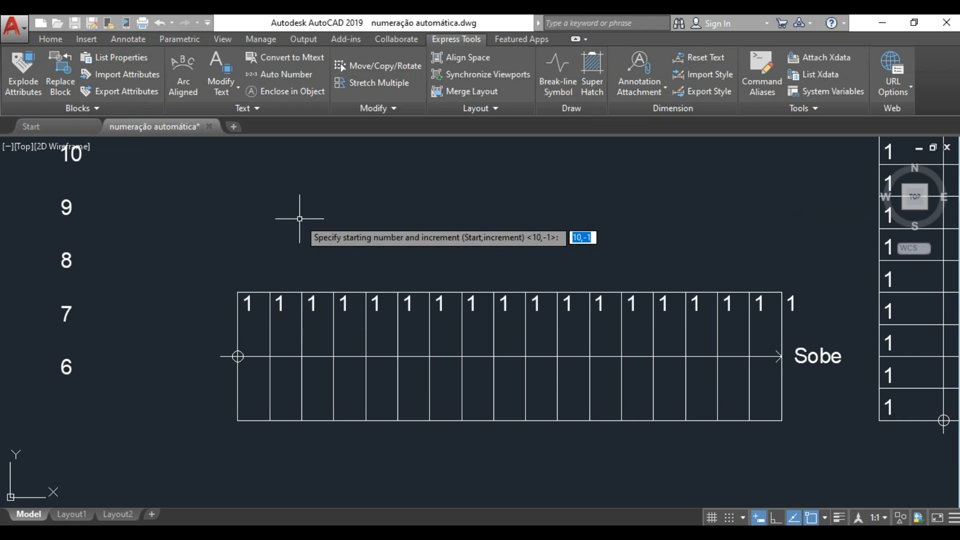
pyautogui.write('1,1')
pyautogui.press('Return')
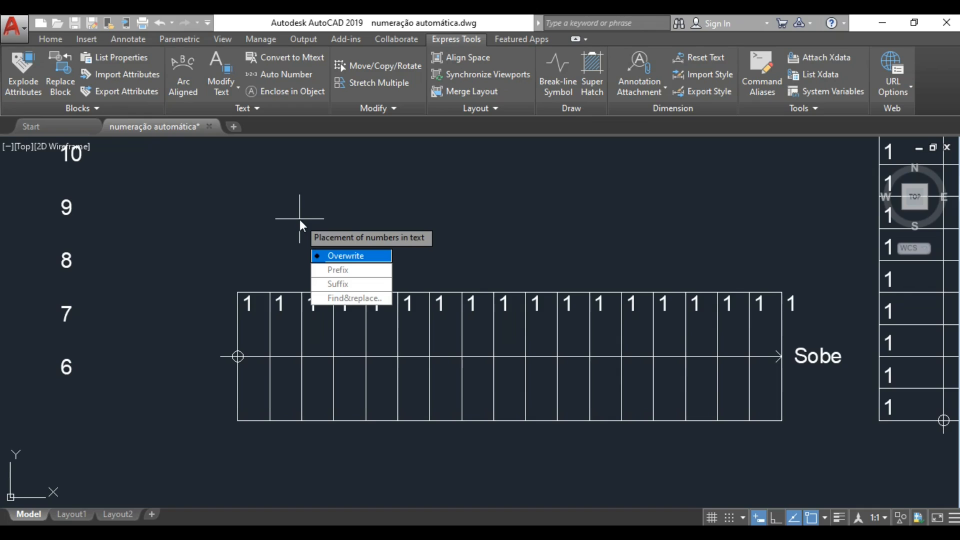
pyautogui.press('Return')
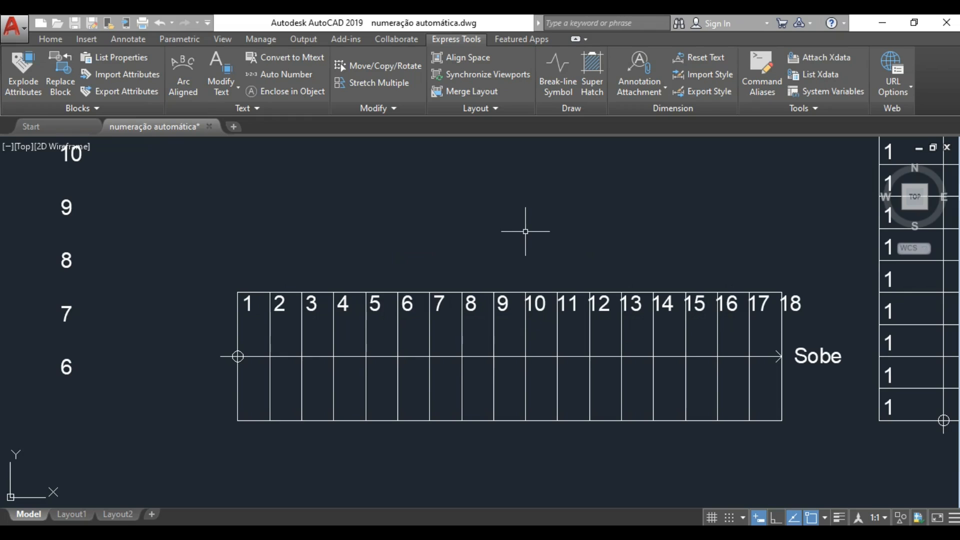
# Number the steps of the vertical staircase with TCOUNT, sorted by Y, starting at 1 with increment 1 and Overwrite placement.
pyautogui.moveTo(621, 212)
pyautogui.mouseDown(button='middle')
pyautogui.moveTo(615, 220)
pyautogui.moveTo(493, 235)
pyautogui.mouseUp(button='middle')
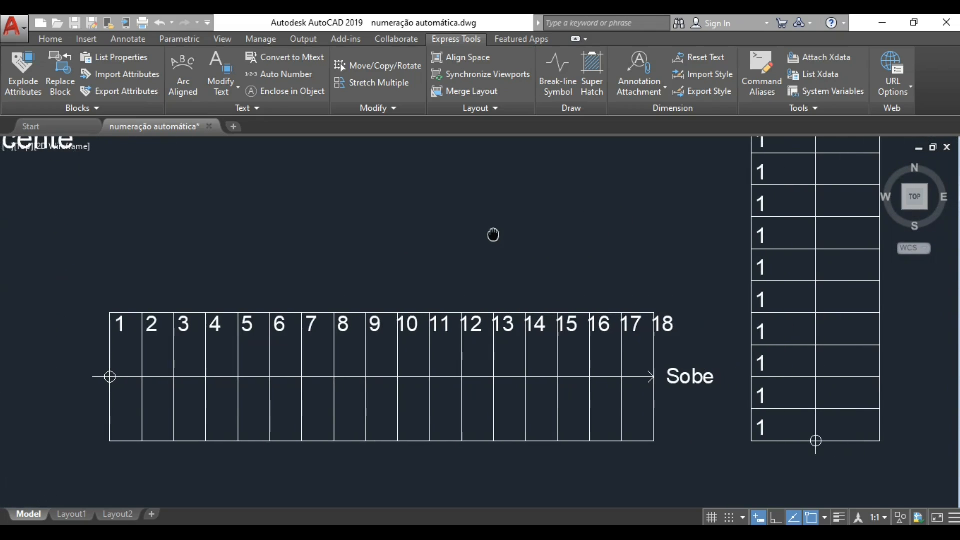
pyautogui.scroll(-2, 575, 222)
pyautogui.moveTo(600, 215)
pyautogui.mouseDown(button='middle')
pyautogui.moveTo(555, 271)
pyautogui.moveTo(467, 339)
pyautogui.moveTo(469, 360)
pyautogui.moveTo(475, 354)
pyautogui.mouseUp(button='middle')
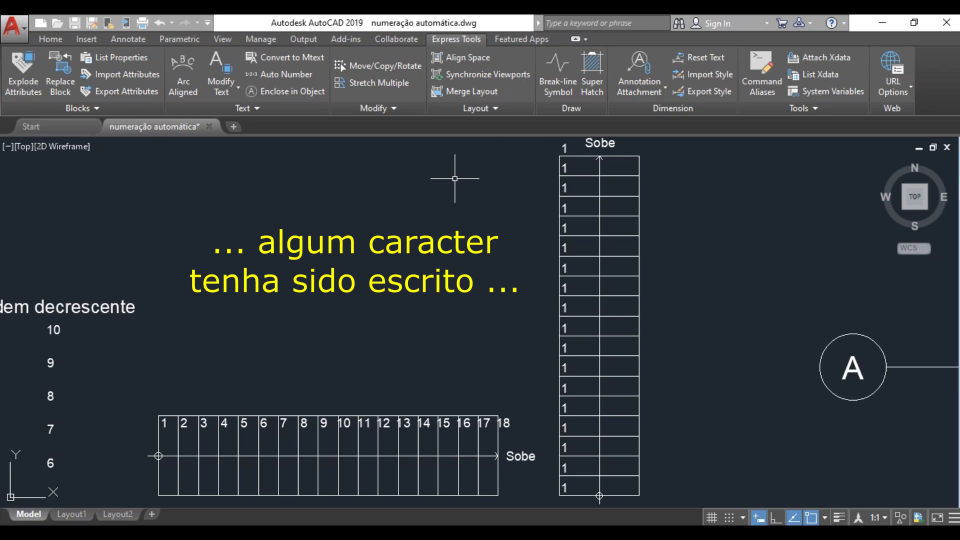
pyautogui.press('Return')
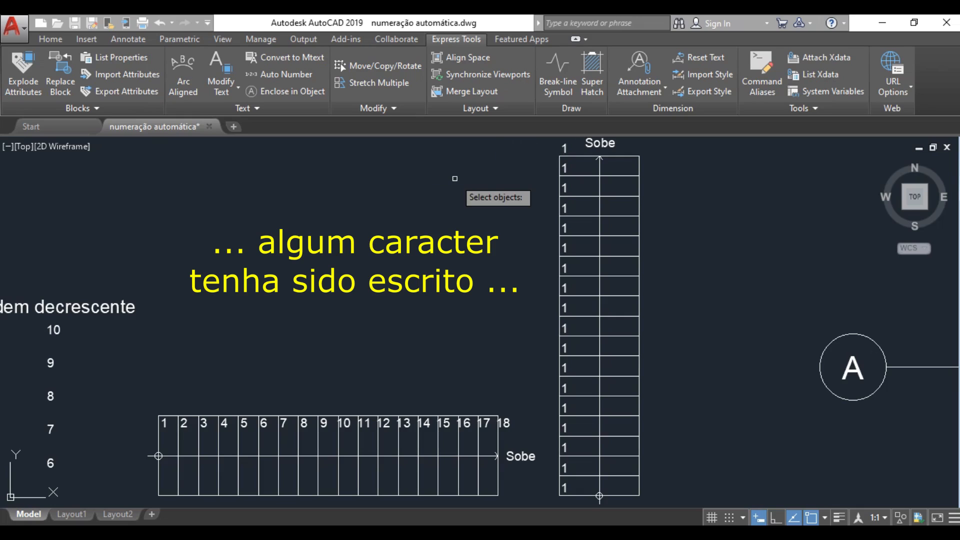
pyautogui.click(542, 140)
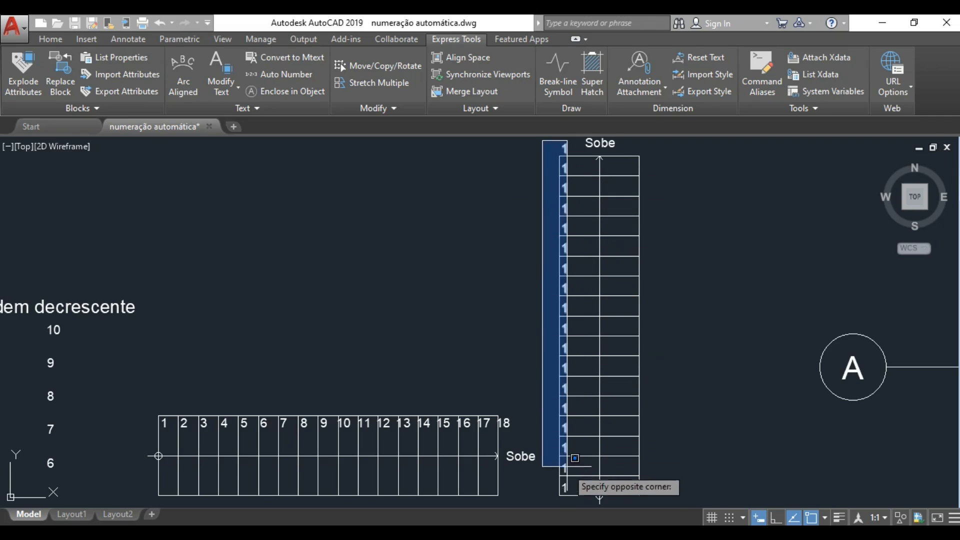
pyautogui.click(574, 503)
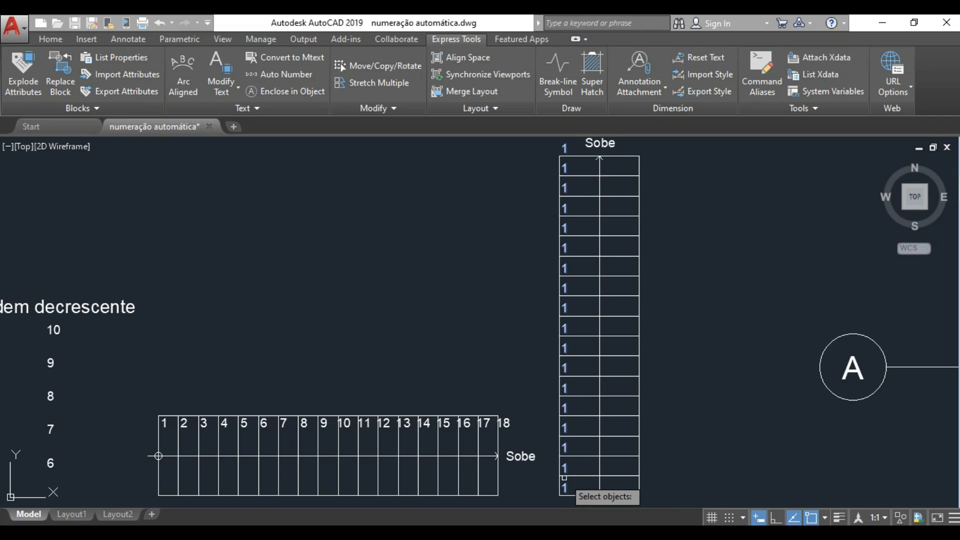
pyautogui.press('Return')
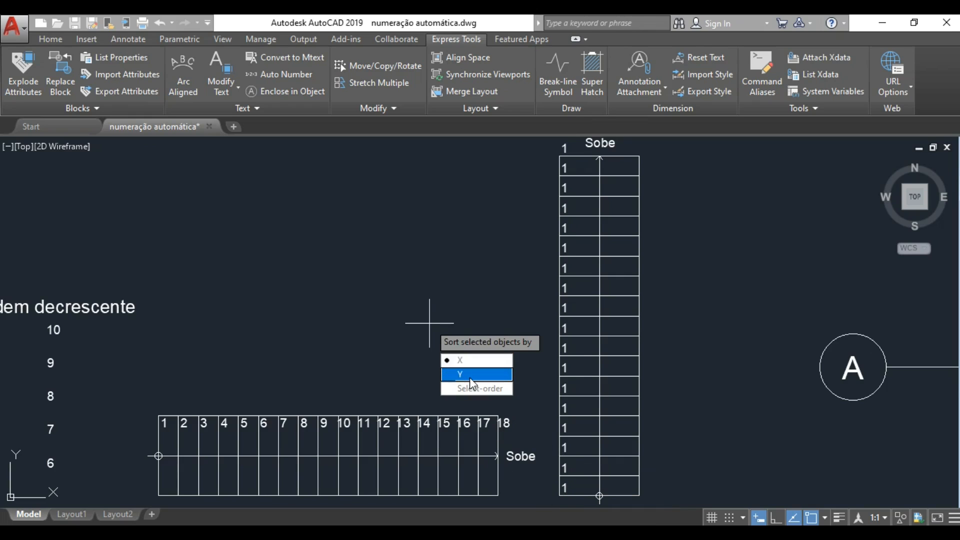
pyautogui.click(471, 380)
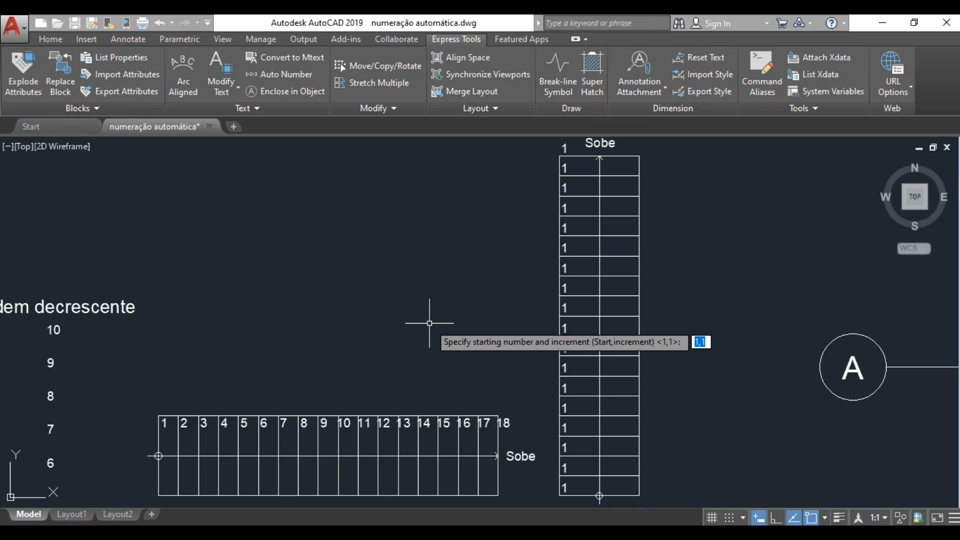
pyautogui.press('Return')
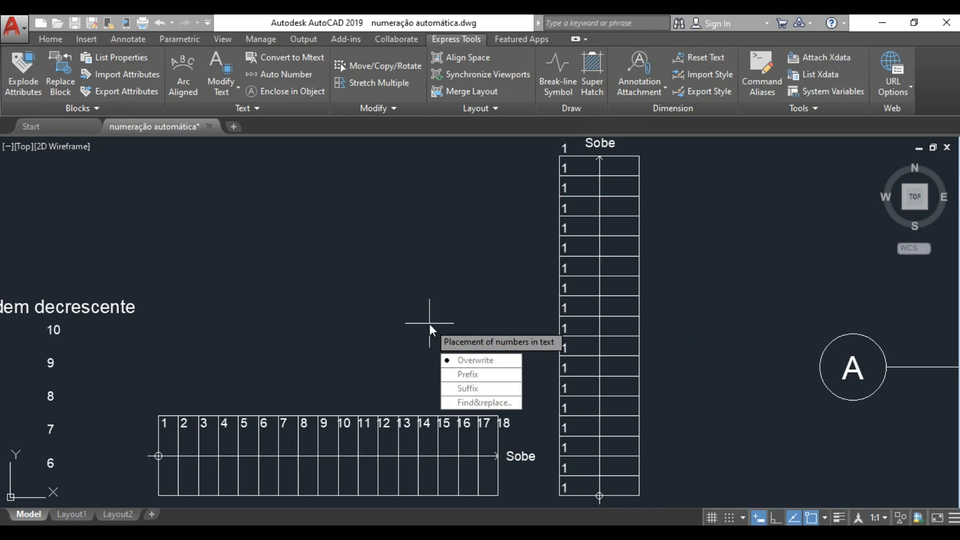
pyautogui.click(470, 361)
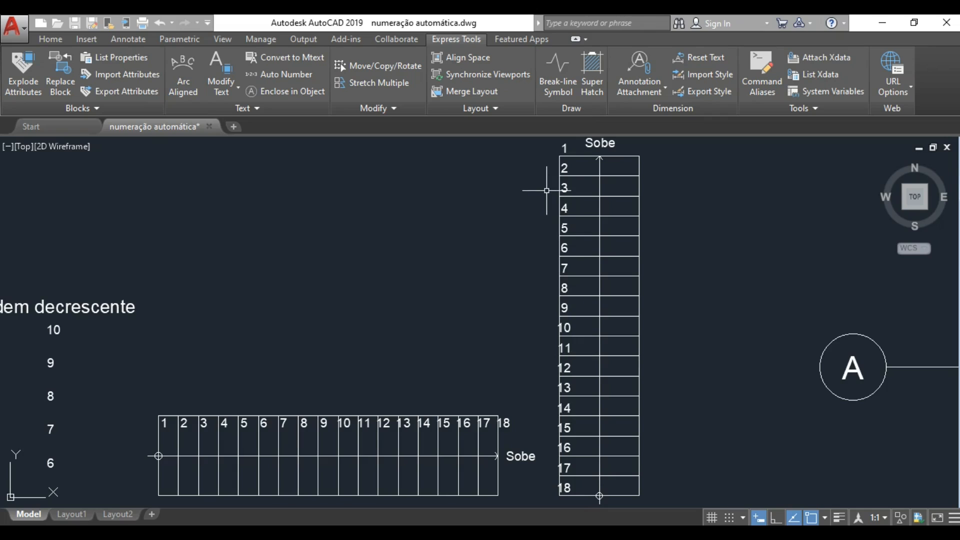
# Renumber the vertical staircase's steps with TCOUNT, sorted by Y, using start 18, increment -1 and Overwrite placement.
pyautogui.click(286, 75)
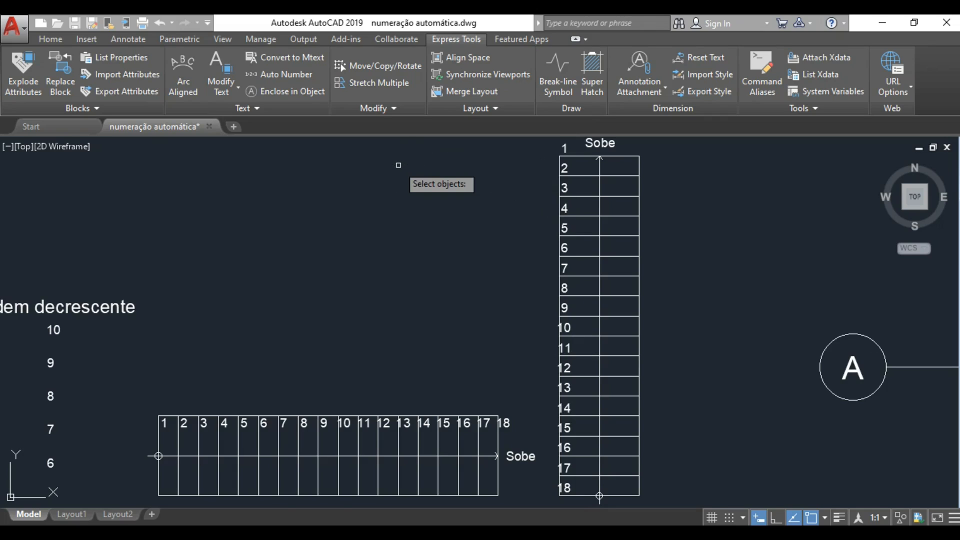
pyautogui.click(543, 144)
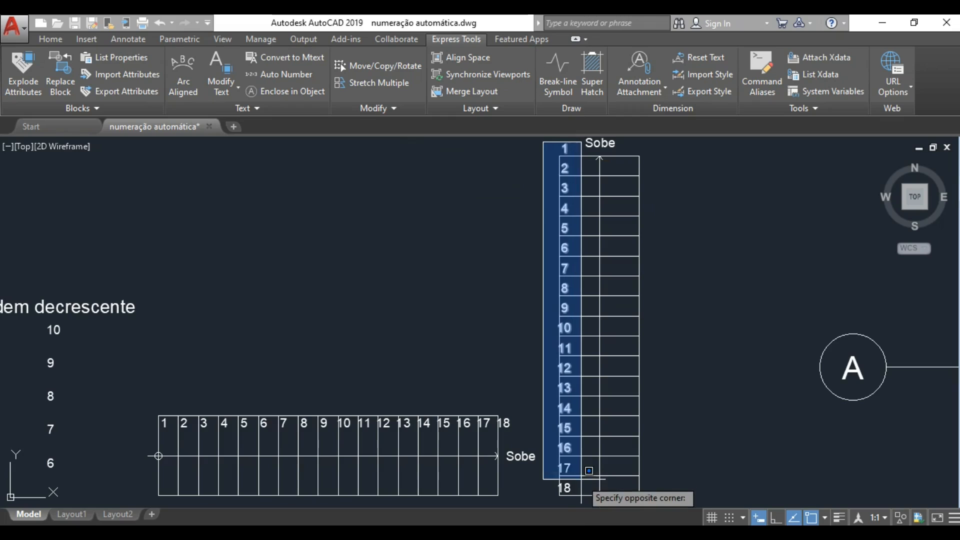
pyautogui.click(580, 493)
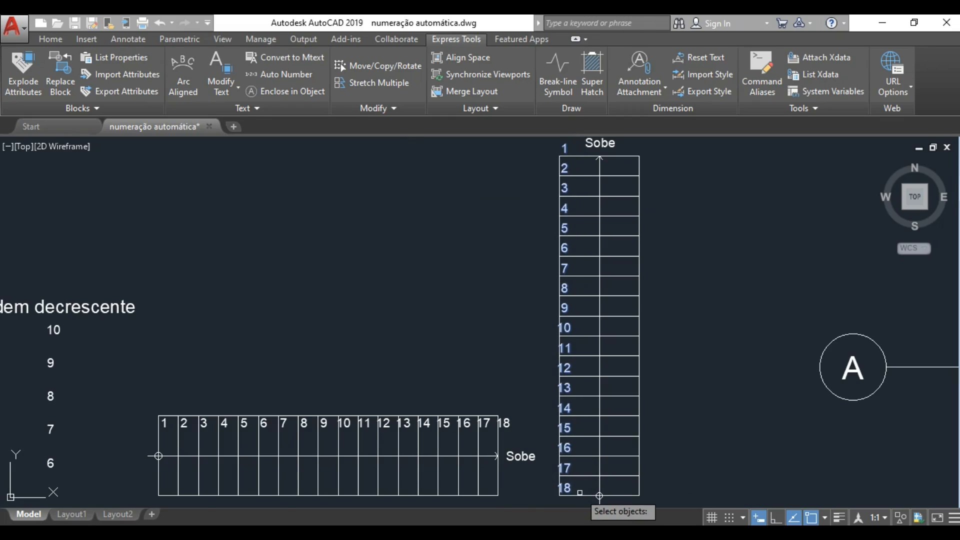
pyautogui.press('Return')
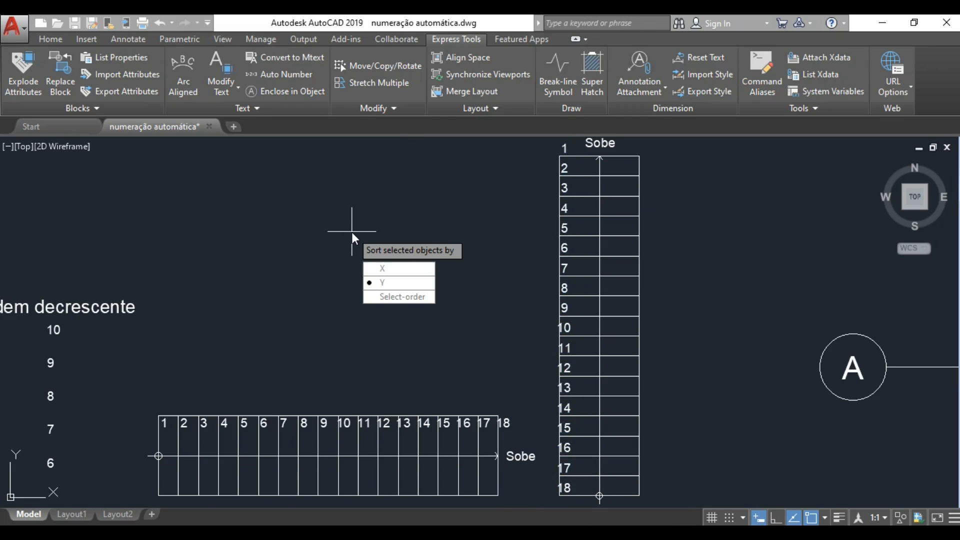
pyautogui.click(395, 284)
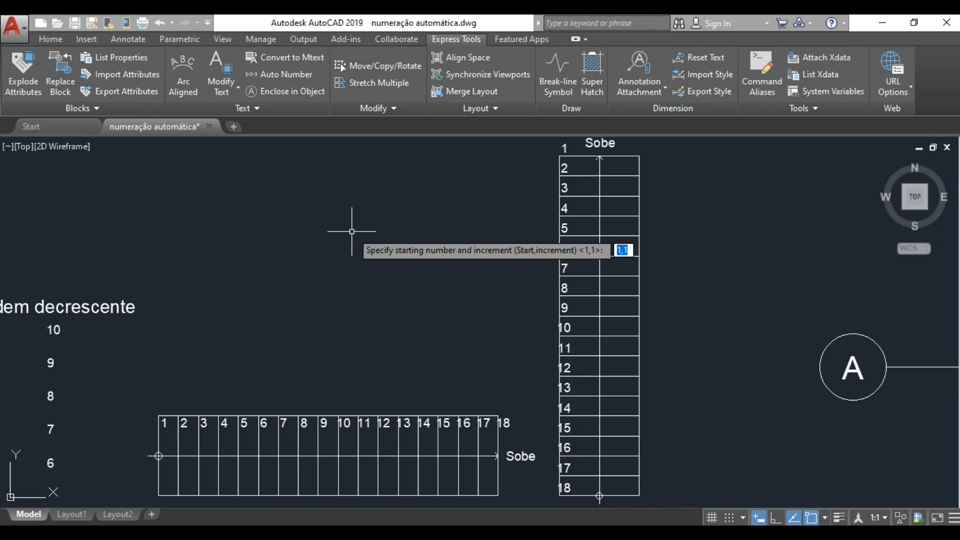
pyautogui.write('18')
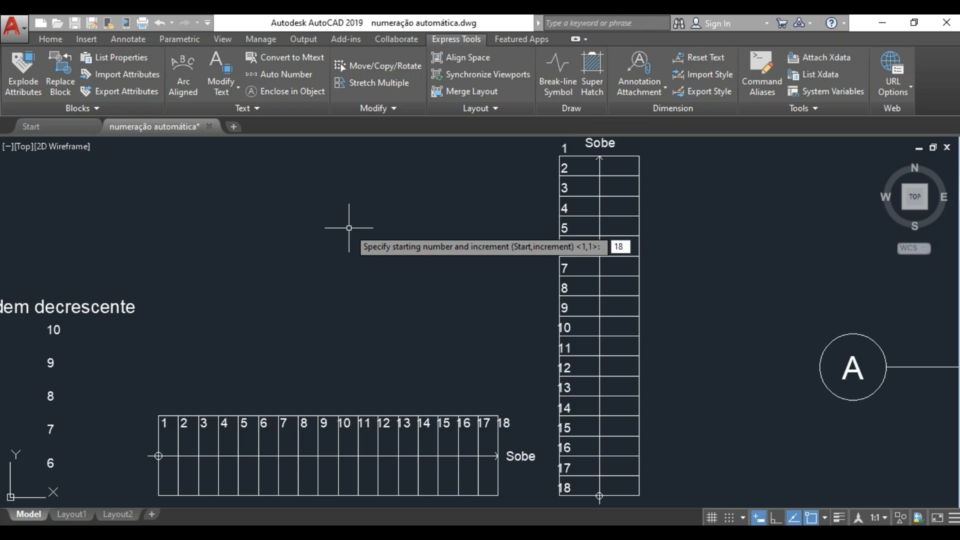
pyautogui.write(',1')
pyautogui.press('Return')
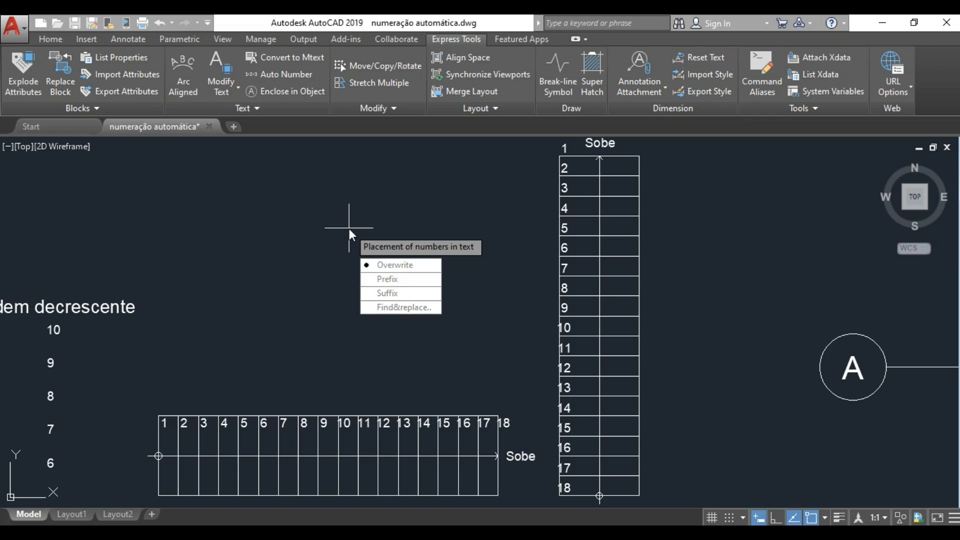
pyautogui.press('Down')
pyautogui.press('Return')
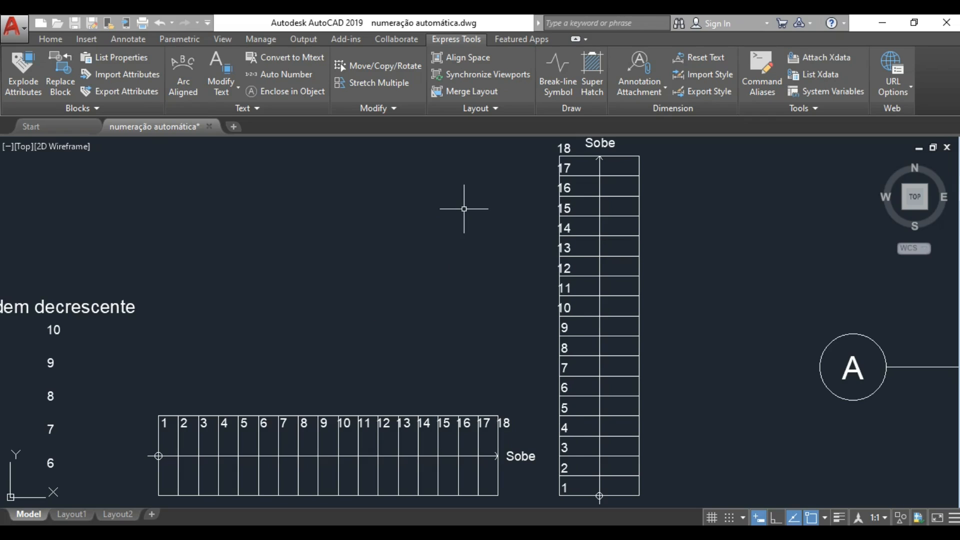
pyautogui.moveTo(463, 208); pyautogui.dragTo(387, 211, button='middle')
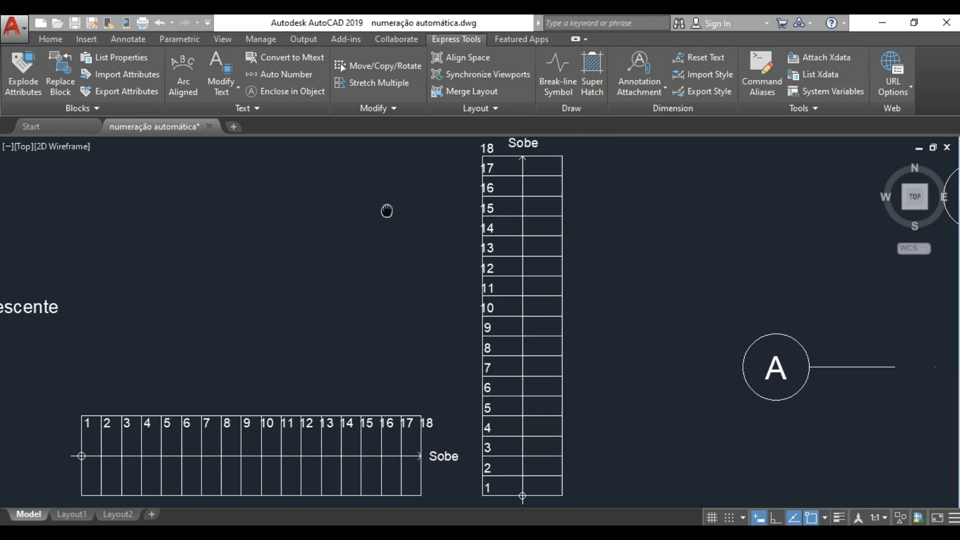
pyautogui.click(470, 139)
pyautogui.click(502, 504)
pyautogui.press('Escape')
# Move the vertical staircase's step numbers about 0.1 units to the right, so they sit further inside the treads.
pyautogui.scroll(-2, 440, 319)
pyautogui.click(457, 192)
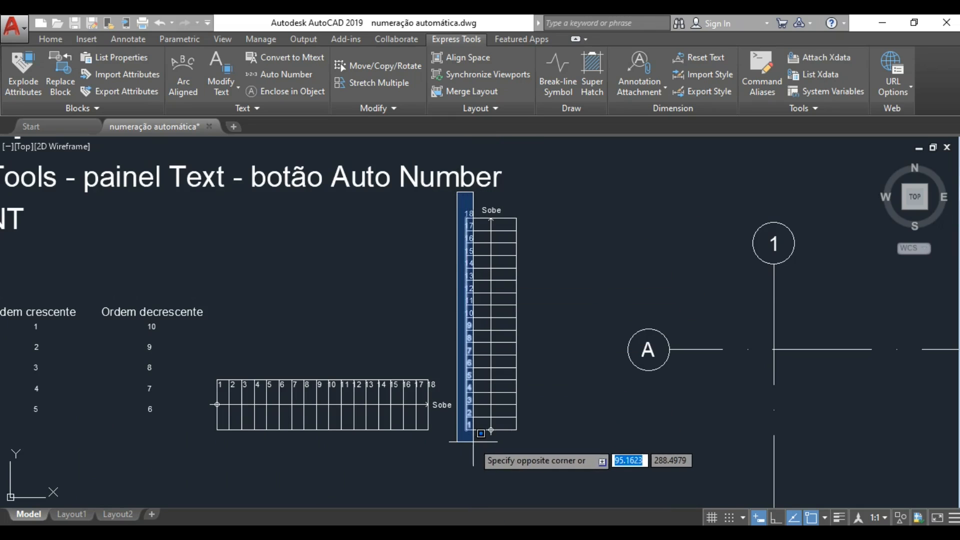
pyautogui.click(475, 434)
pyautogui.scroll(2, 482, 388)
pyautogui.scroll(5, 475, 384)
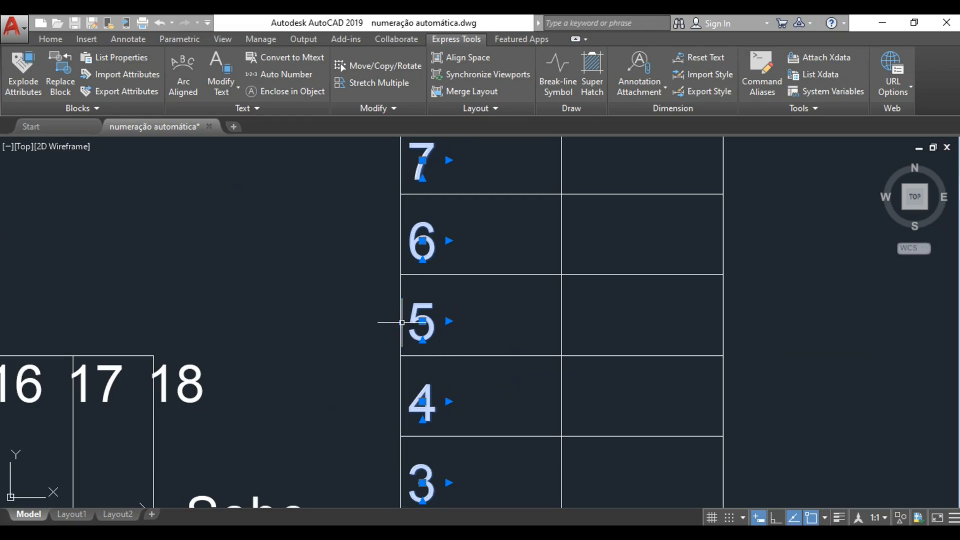
pyautogui.write('m')
pyautogui.press('Return')
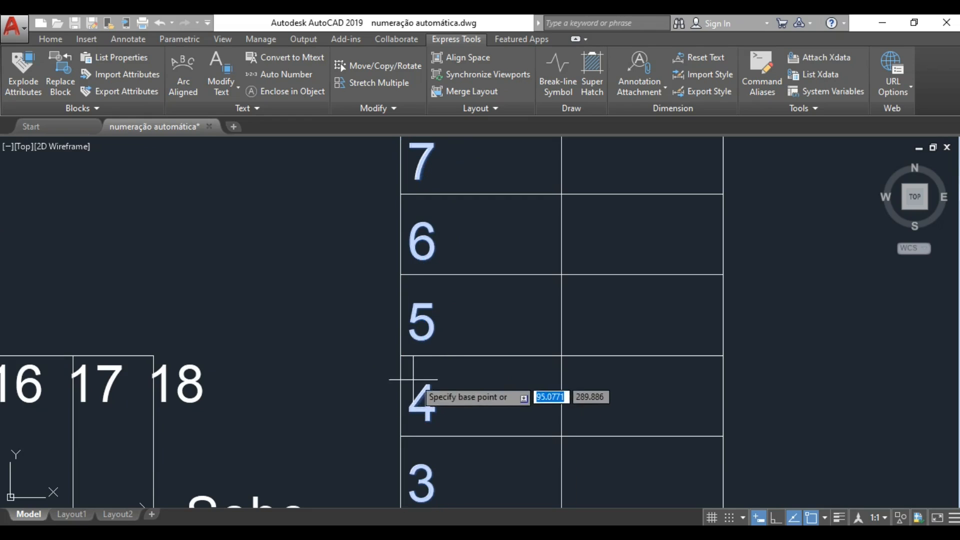
pyautogui.click(448, 340)
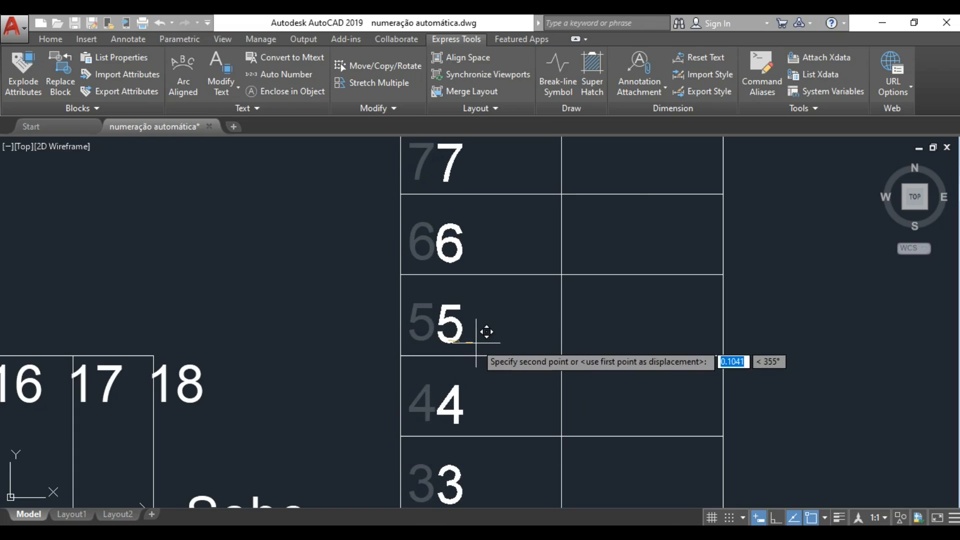
pyautogui.click(483, 336)
# Number the vertical axes' bubbles from left to right with TCOUNT, using start and increment 1,1 and Overwrite placement.
pyautogui.scroll(-2, 479, 340)
pyautogui.scroll(-4, 478, 342)
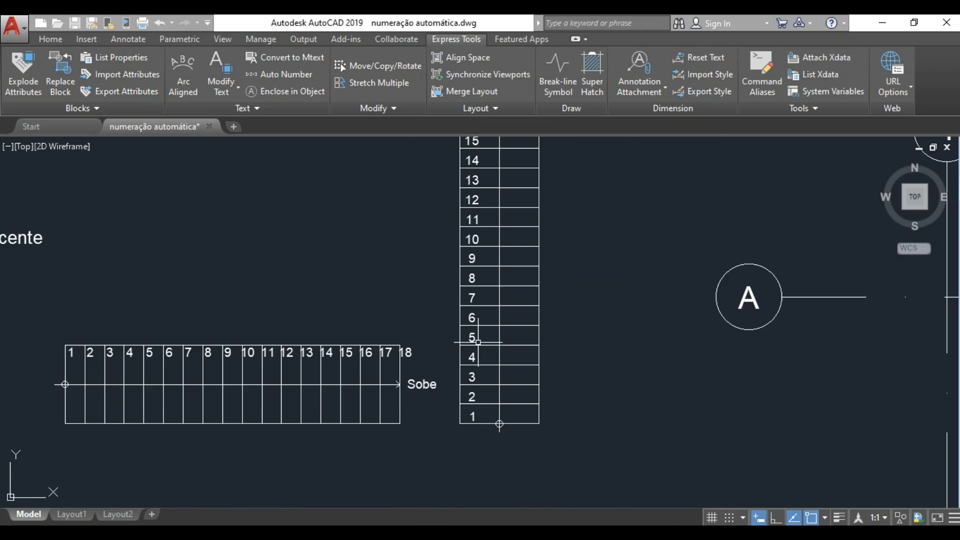
pyautogui.scroll(-2, 478, 342)
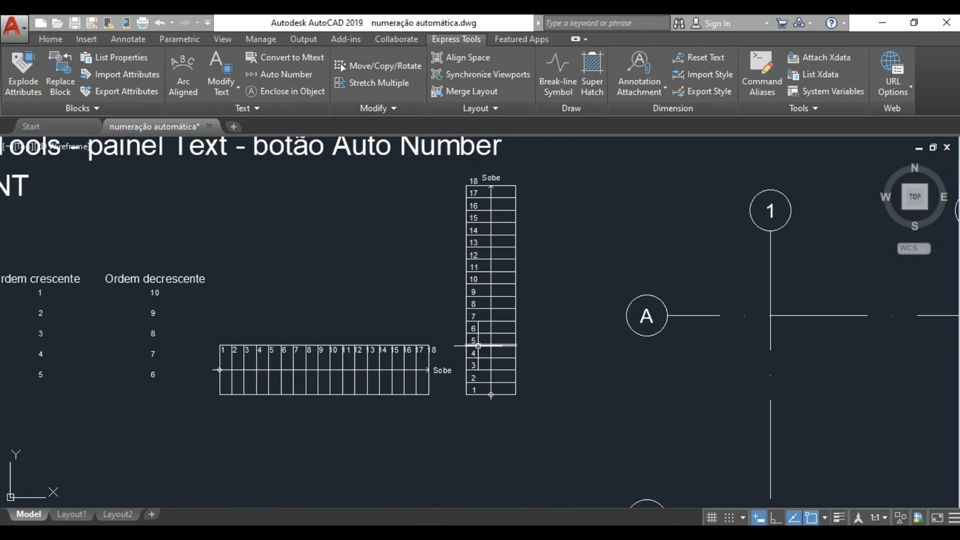
pyautogui.scroll(-3, 490, 342)
pyautogui.moveTo(641, 360)
pyautogui.mouseDown(button='middle')
pyautogui.moveTo(330, 298)
pyautogui.moveTo(225, 304)
pyautogui.mouseUp(button='middle')
pyautogui.scroll(-2, 225, 302)
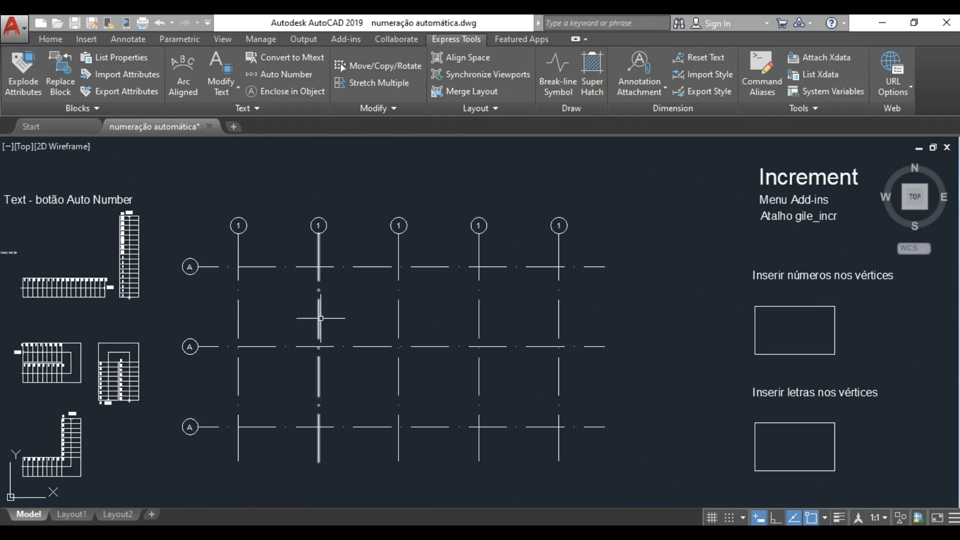
pyautogui.moveTo(321, 317); pyautogui.dragTo(356, 303, button='middle')
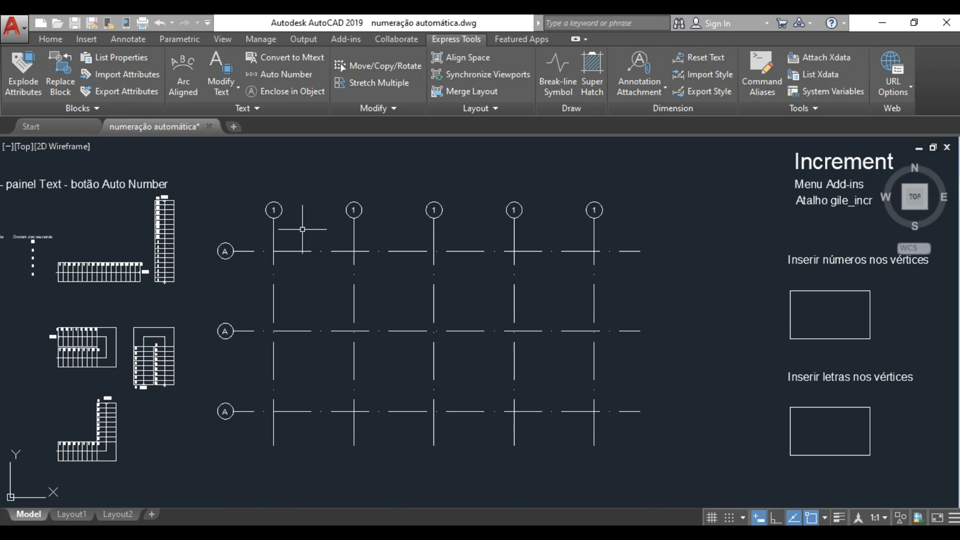
pyautogui.scroll(2, 305, 227)
pyautogui.moveTo(303, 225); pyautogui.dragTo(292, 246, button='middle')
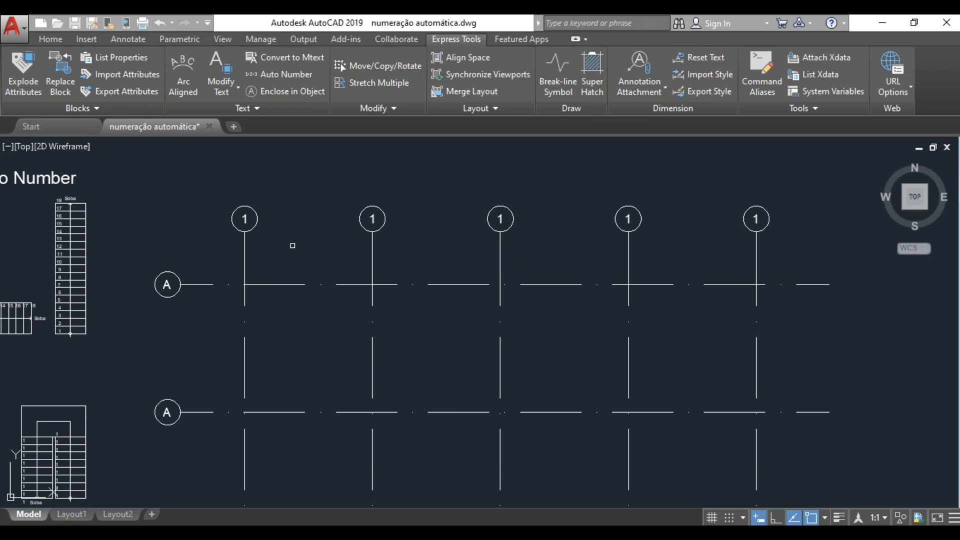
pyautogui.write('TCOUNT')
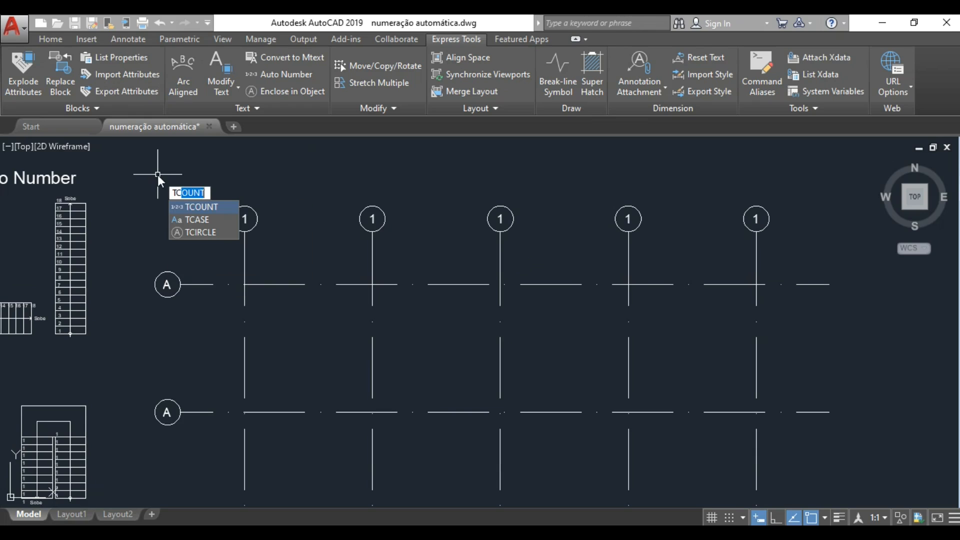
pyautogui.press('Return')
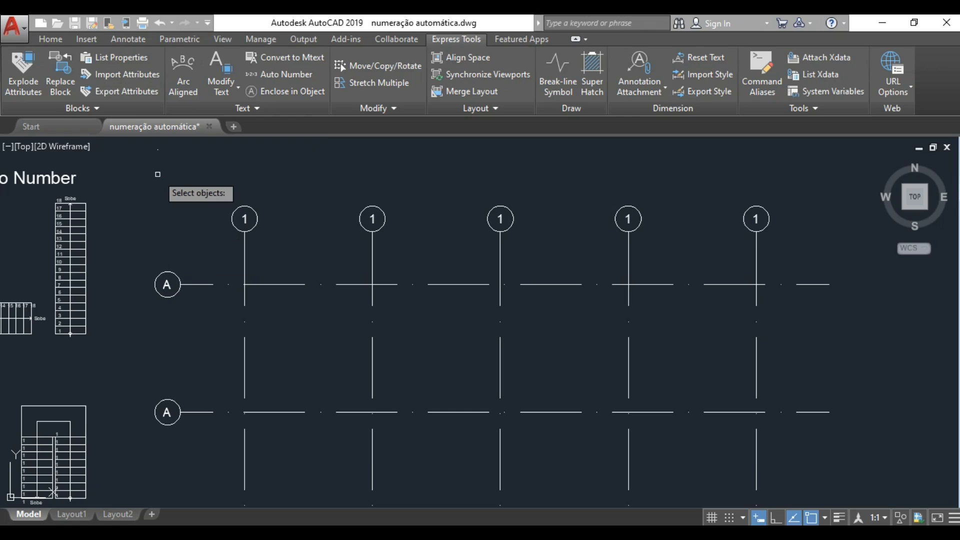
pyautogui.click(157, 174)
pyautogui.click(802, 242)
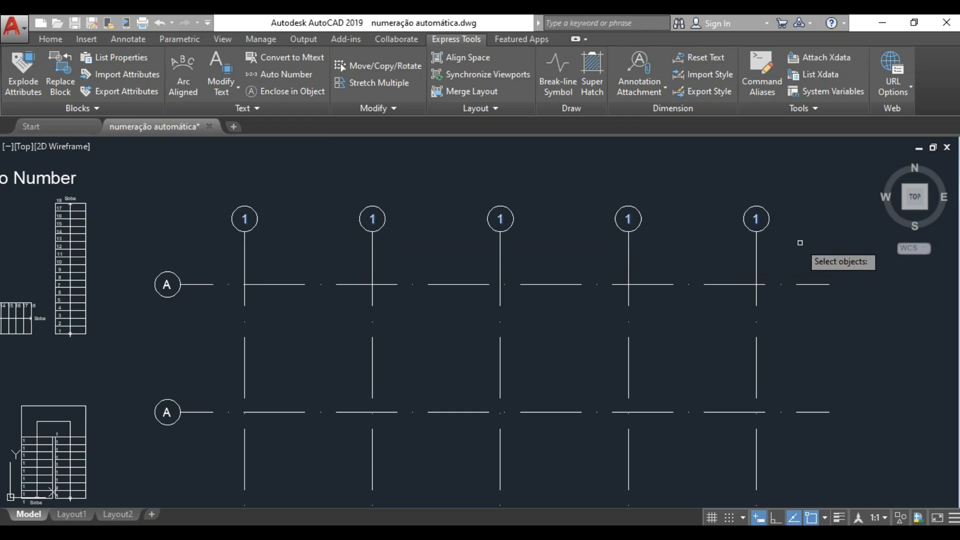
pyautogui.press('Return')
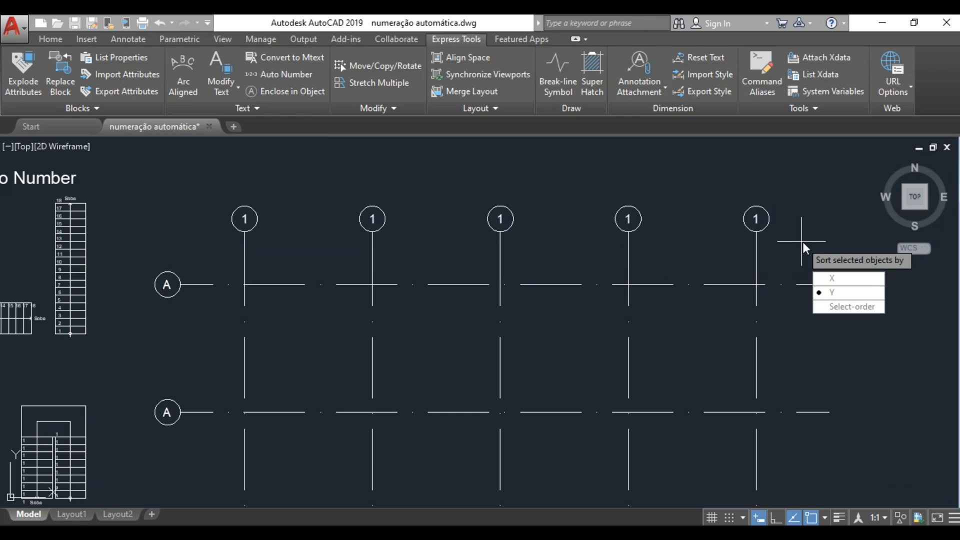
pyautogui.click(830, 292)
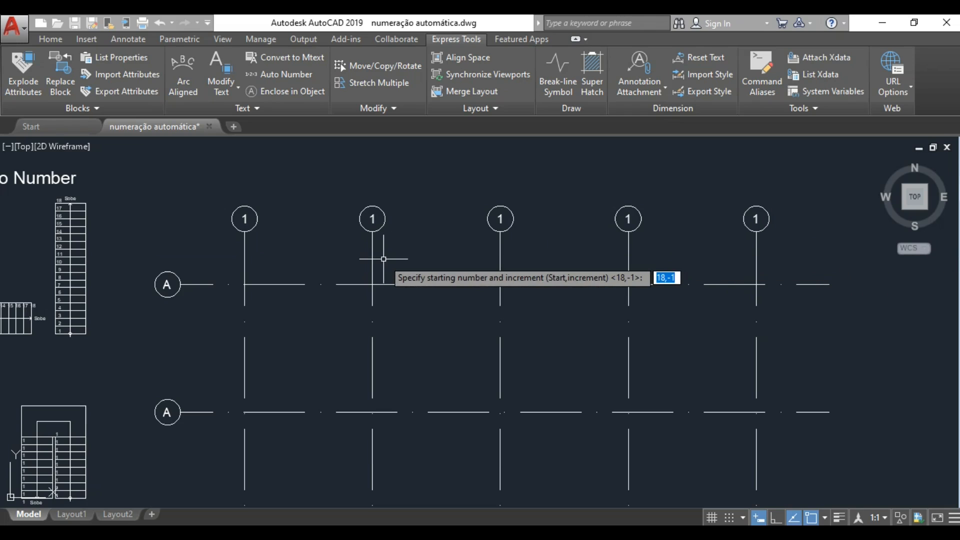
pyautogui.write('1,1')
pyautogui.press('Return')
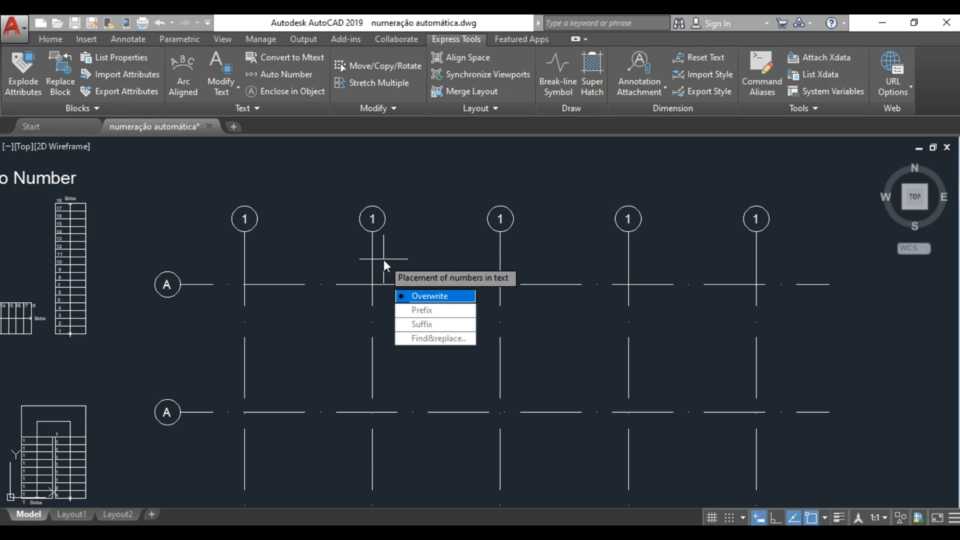
pyautogui.click(439, 297)
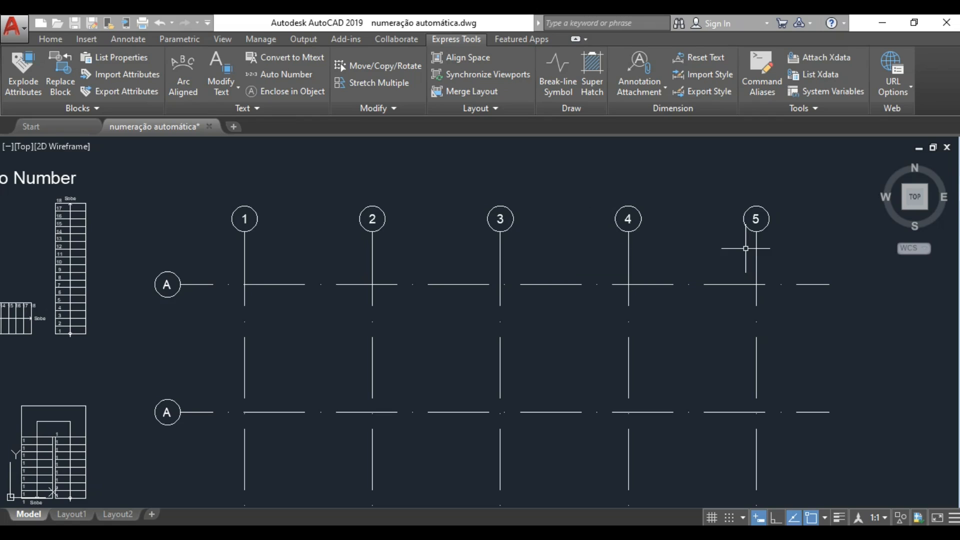
# Try to letter the horizontal axes' bubbles from top to bottom with TCOUNT, entering A,1 as start and increment with Overwrite placement.
pyautogui.scroll(-2, 745, 249)
pyautogui.moveTo(692, 268); pyautogui.dragTo(696, 233, button='middle')
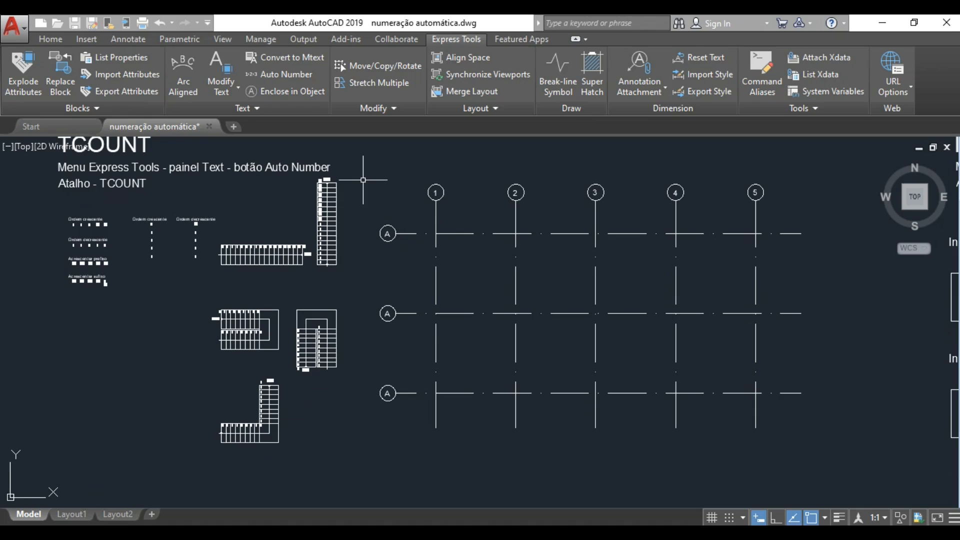
pyautogui.write('tcount')
pyautogui.press('Return')
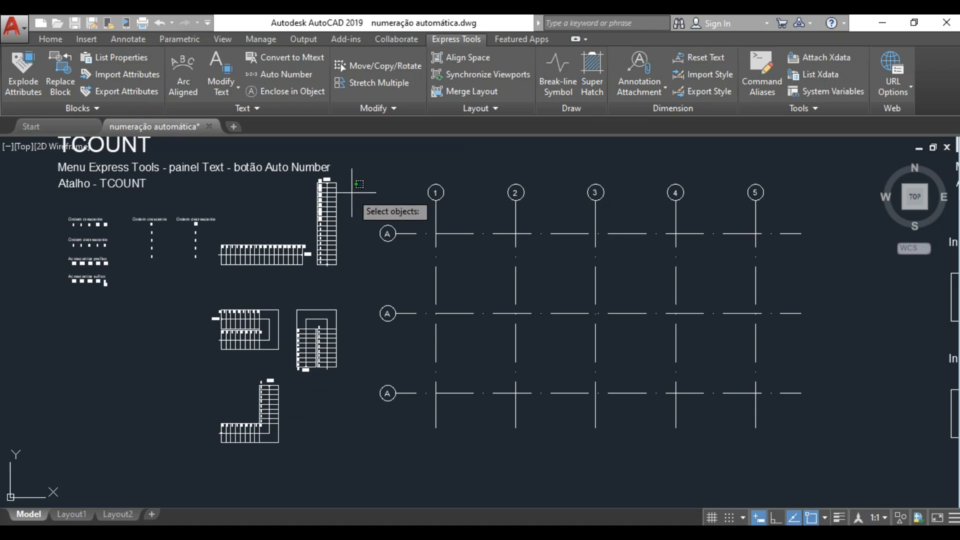
pyautogui.click(351, 192)
pyautogui.click(407, 419)
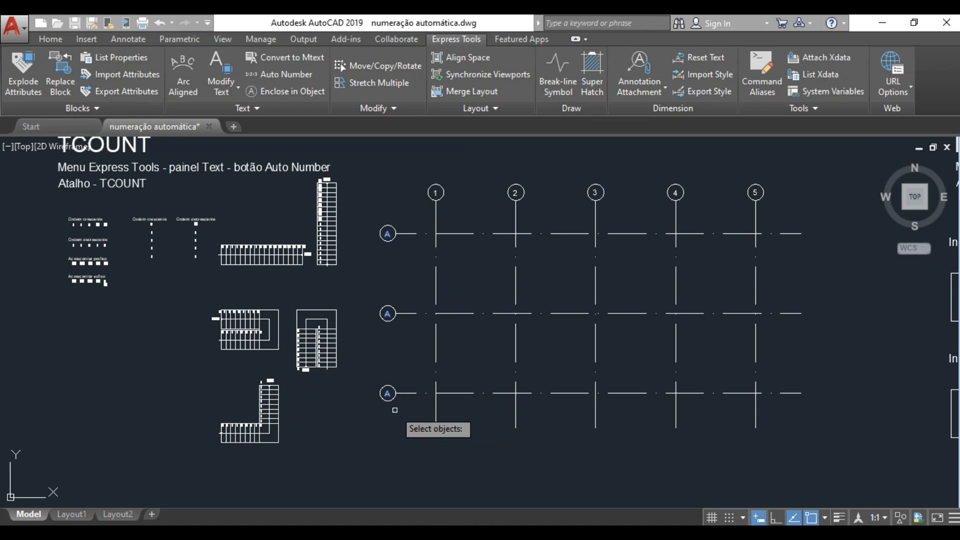
pyautogui.press('Return')
pyautogui.press('Down')
pyautogui.press('Return')
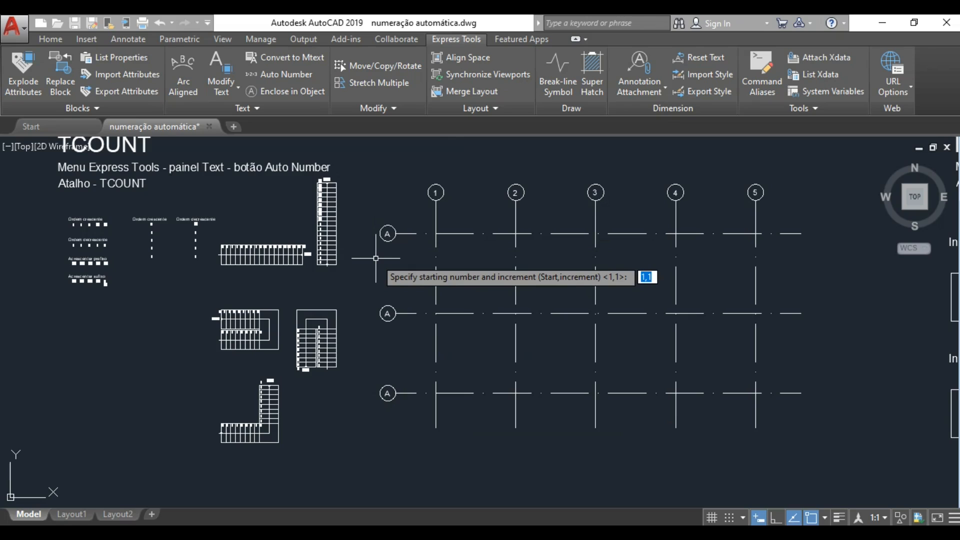
pyautogui.write('A,1')
pyautogui.press('Return')
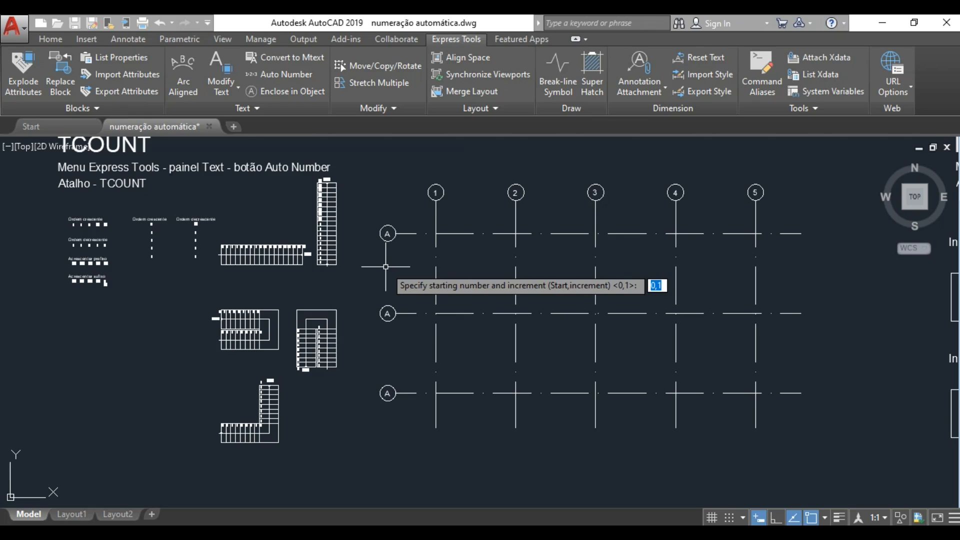
pyautogui.press('Return')
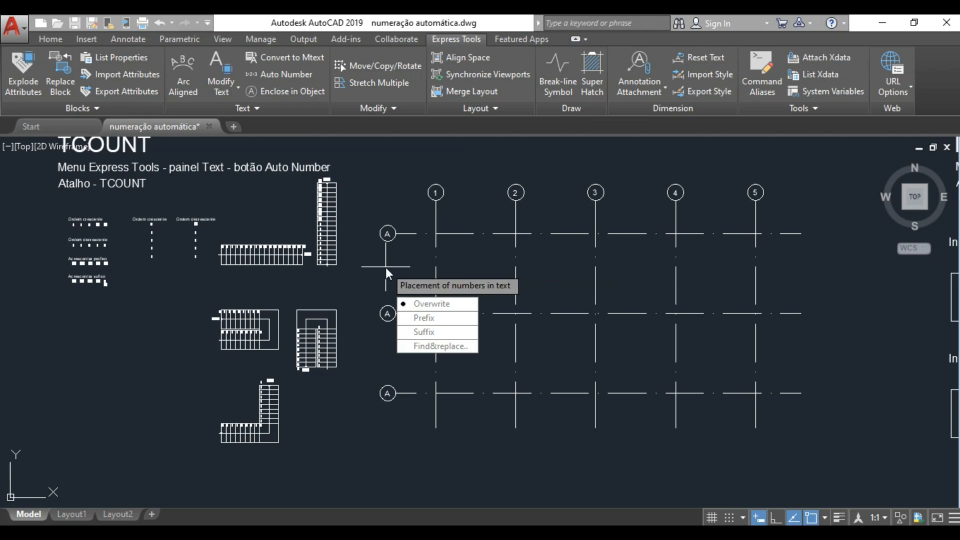
pyautogui.press('Down')
pyautogui.press('Return')
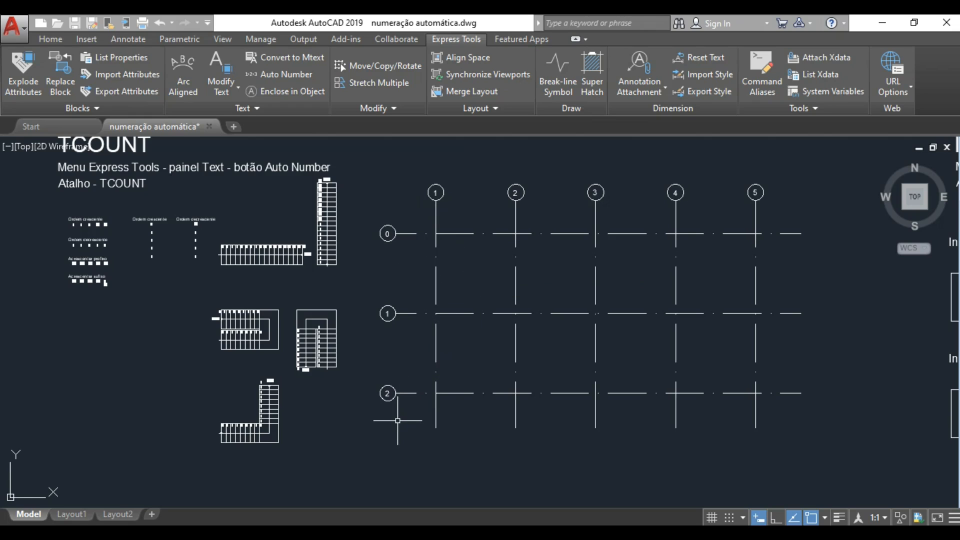
# Open the Increment add-in's dialog with the GILE_INCR command, look it over and close it without running it.
pyautogui.scroll(5, 244, 207)
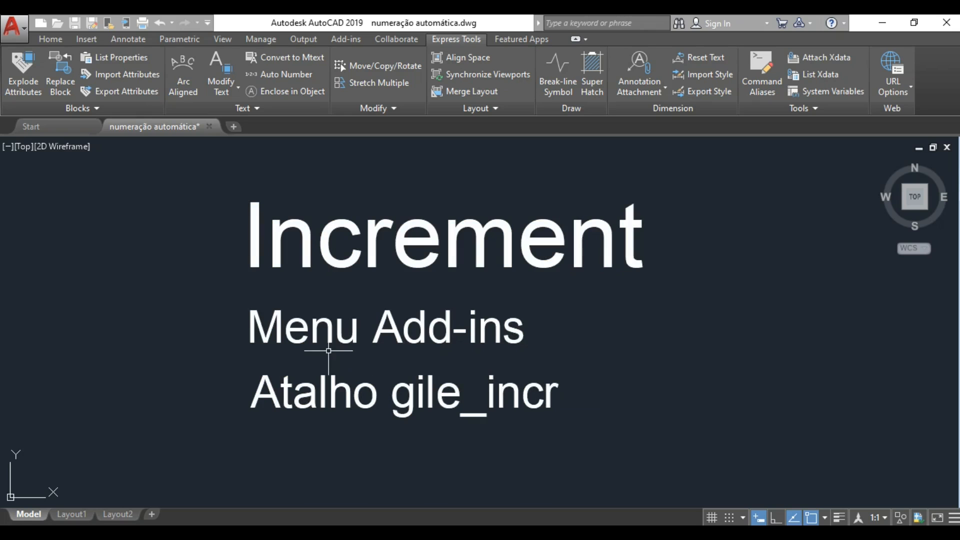
pyautogui.click(351, 38)
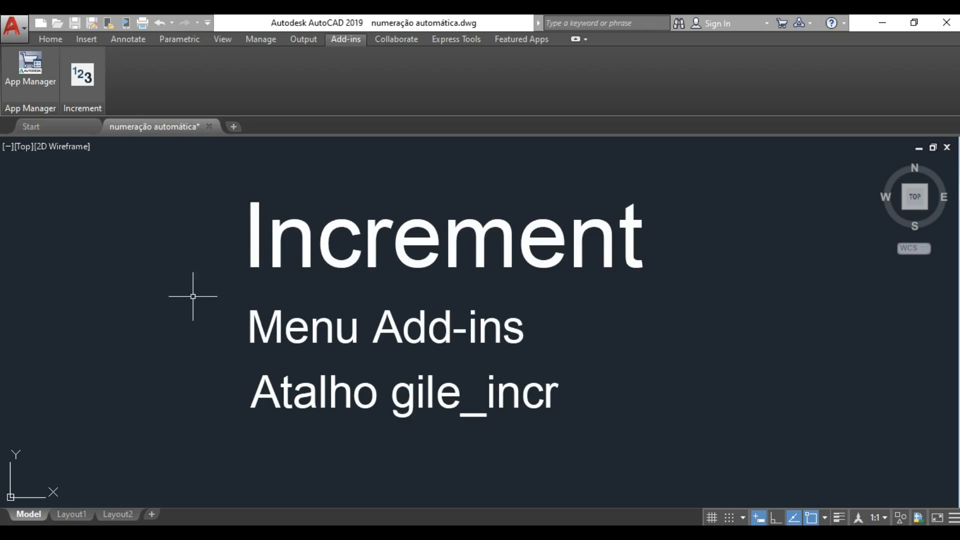
pyautogui.write('GIL')
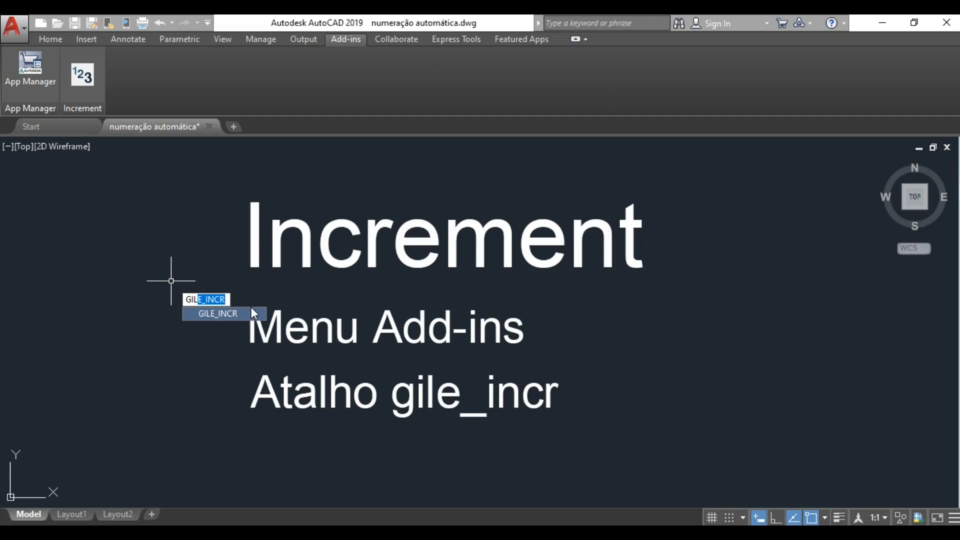
pyautogui.click(215, 314)
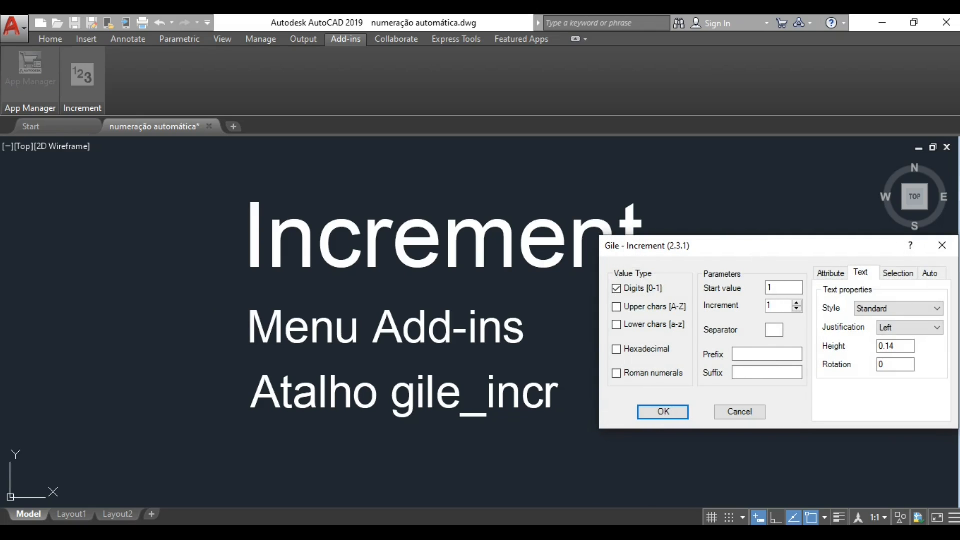
pyautogui.moveTo(756, 249); pyautogui.dragTo(530, 250)
pyautogui.click(718, 243)
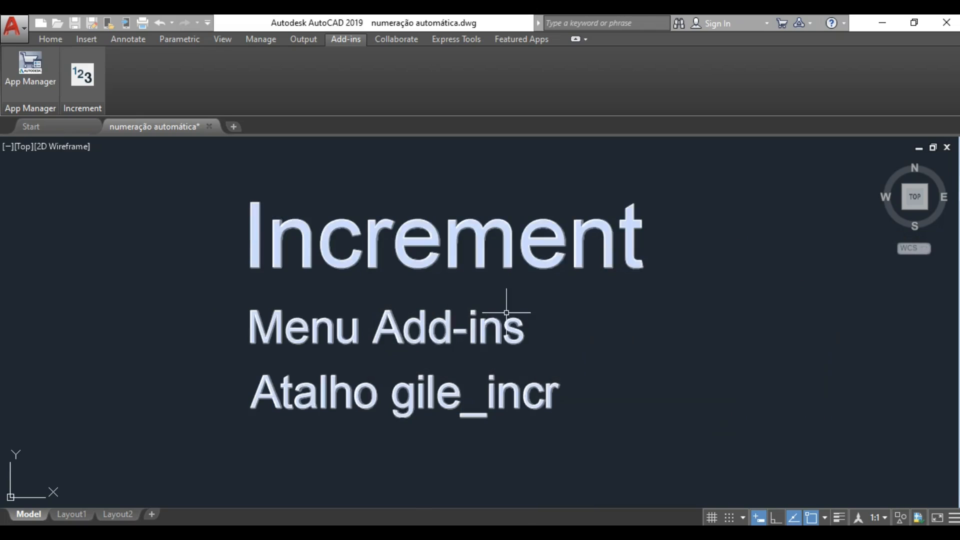
# Open the Increment dialog beside the "Inserir números nos vértices" rectangle and review its Attribute, Auto and Text options.
pyautogui.scroll(-4, 465, 310)
pyautogui.moveTo(532, 354); pyautogui.dragTo(491, 192, button='middle')
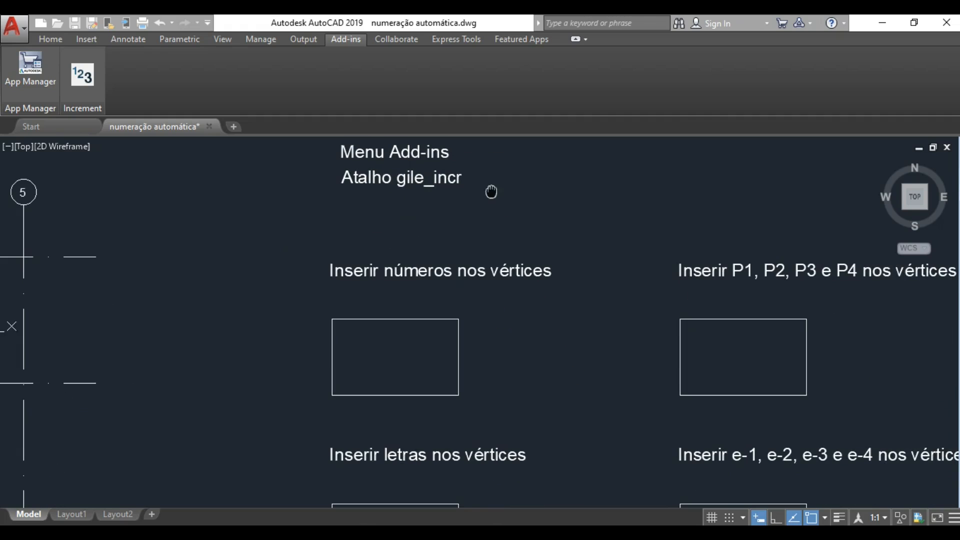
pyautogui.scroll(2, 411, 345)
pyautogui.moveTo(411, 345); pyautogui.dragTo(425, 326, button='middle')
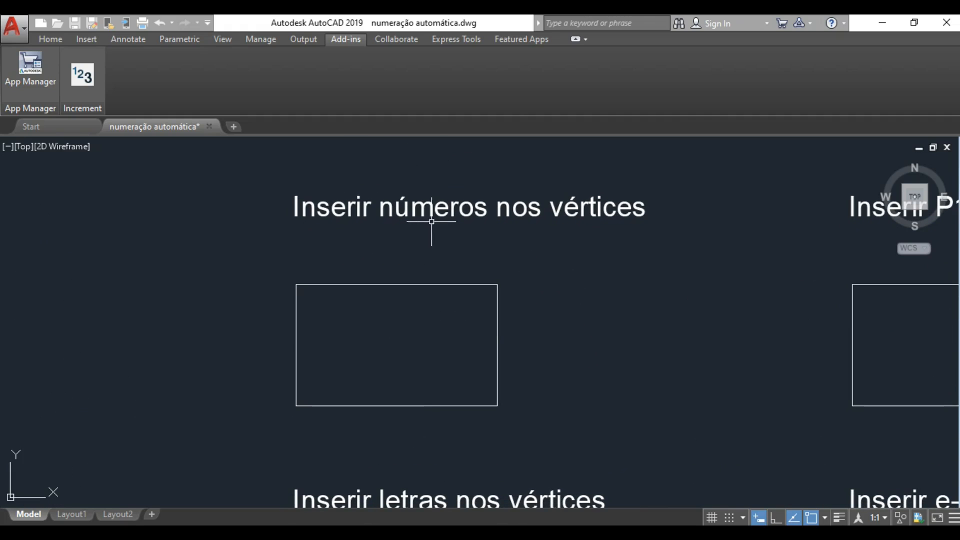
pyautogui.click(82, 73)
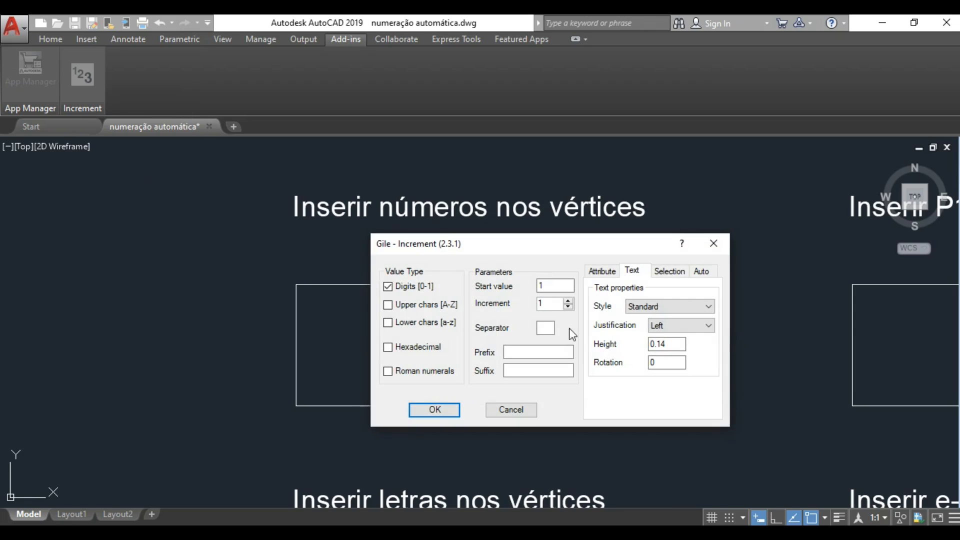
pyautogui.moveTo(540, 249); pyautogui.dragTo(705, 260)
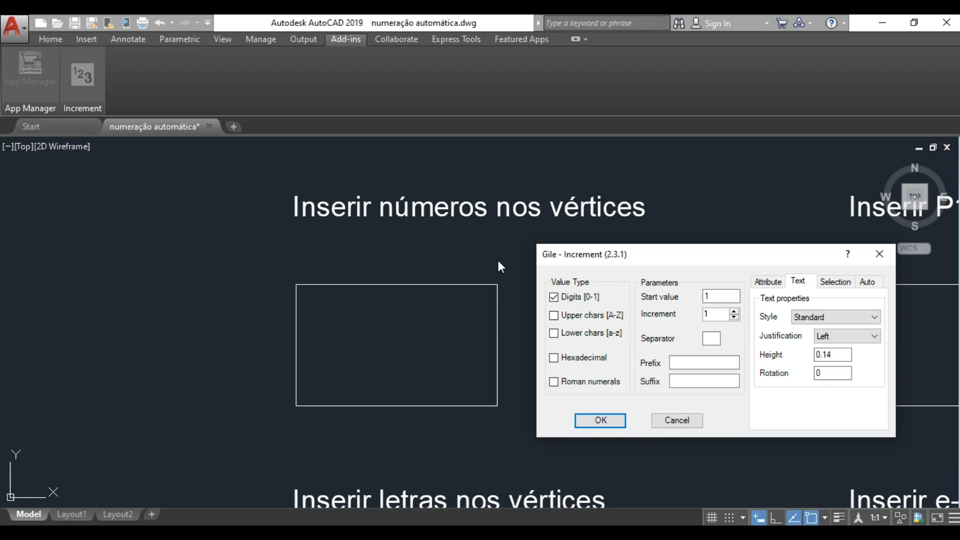
pyautogui.click(765, 282)
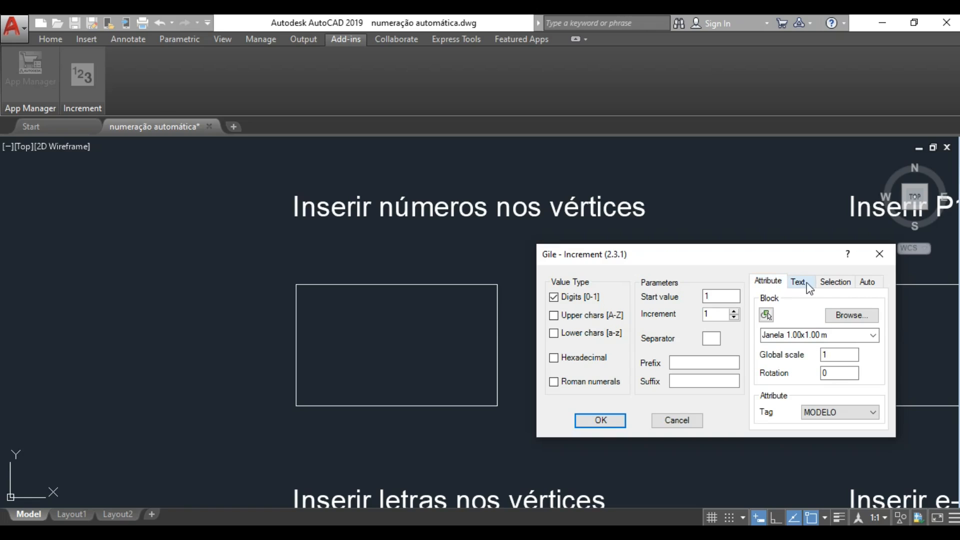
pyautogui.click(802, 281)
pyautogui.click(869, 282)
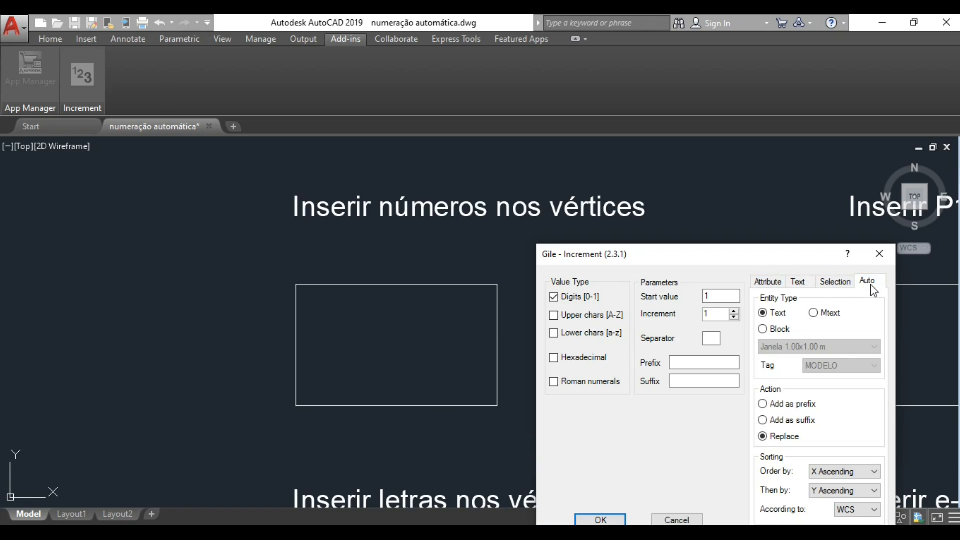
pyautogui.click(797, 283)
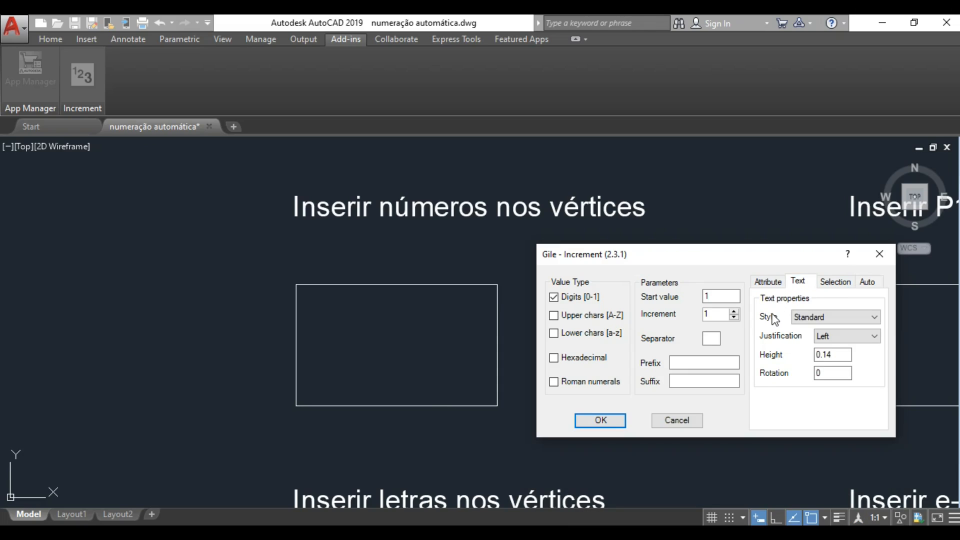
# Set the increment text's justification to Middle Center and its height to 0.25, and accept the settings.
pyautogui.click(874, 336)
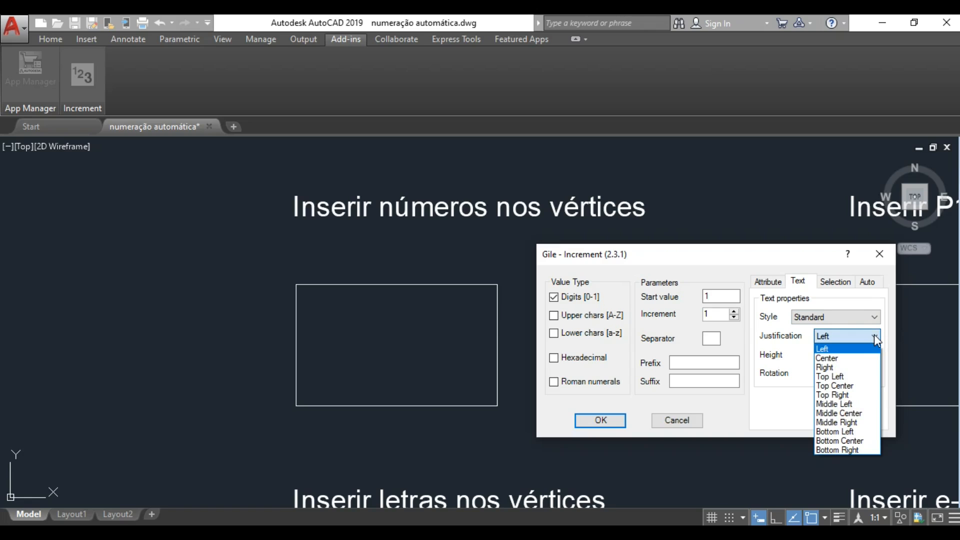
pyautogui.click(852, 413)
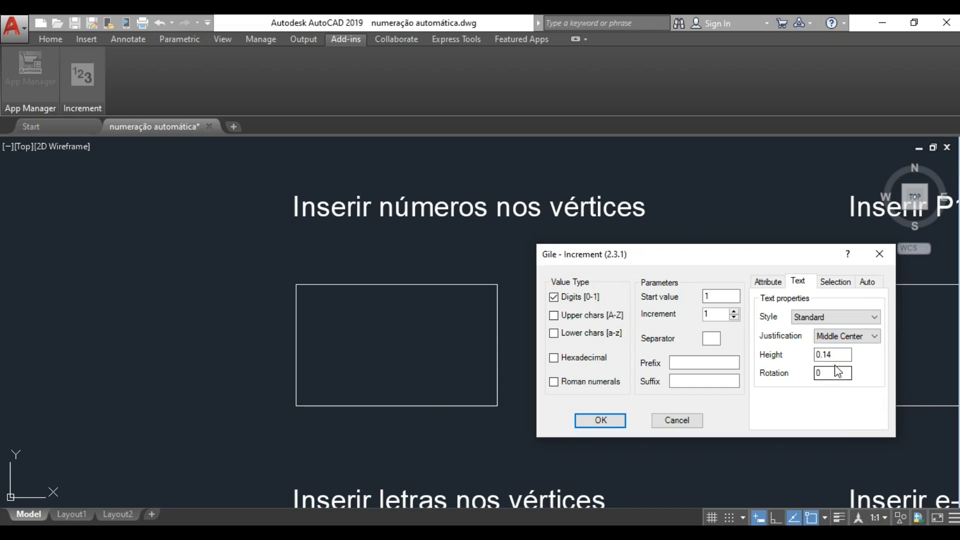
pyautogui.moveTo(834, 355); pyautogui.dragTo(809, 356)
pyautogui.write('0.28')
pyautogui.press('Return')
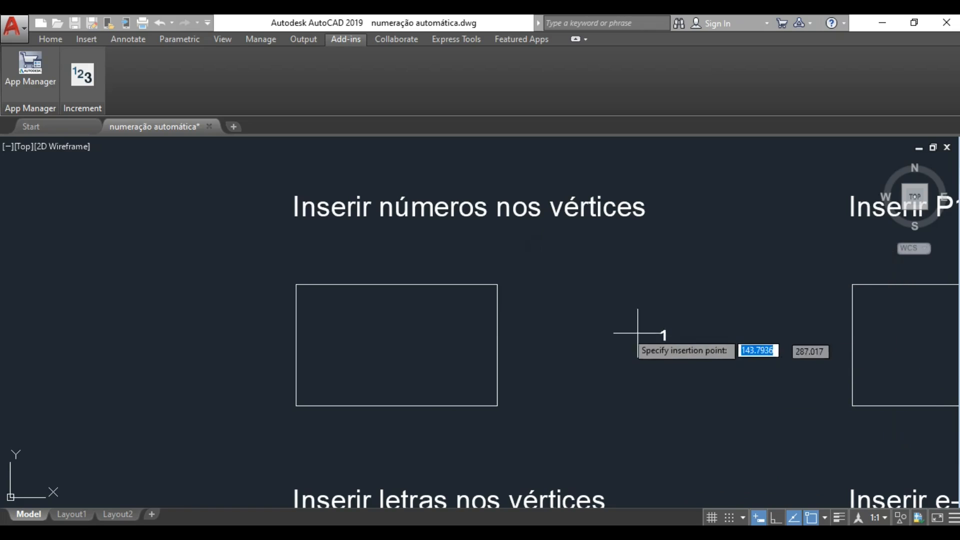
# Place the numbers 1 to 4 clockwise beside the rectangle's vertices, starting at the upper-left one, and end the command.
pyautogui.click(287, 273)
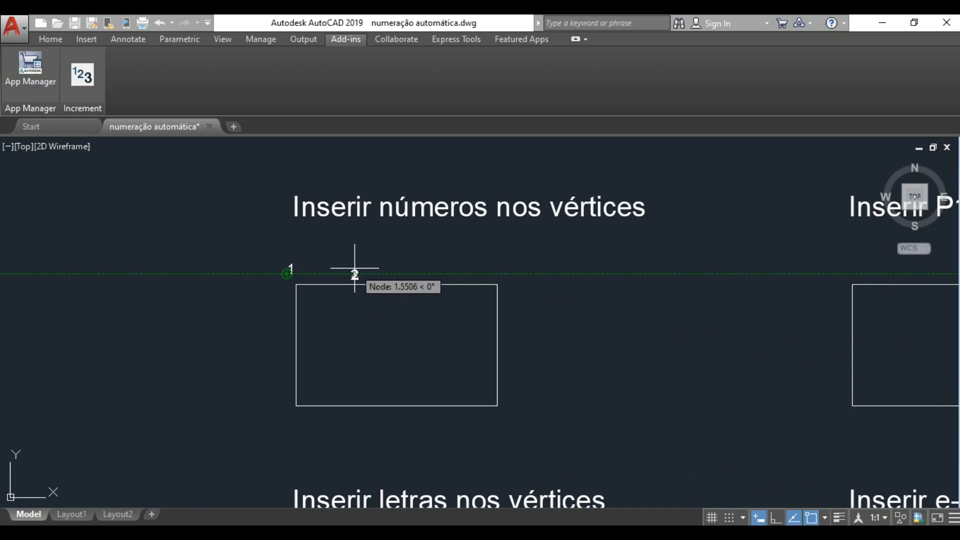
pyautogui.click(502, 273)
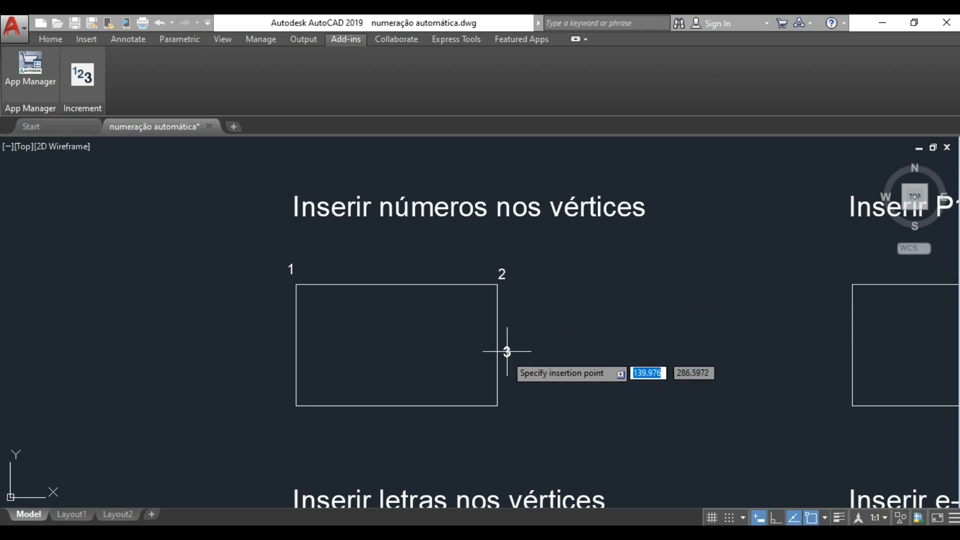
pyautogui.click(504, 419)
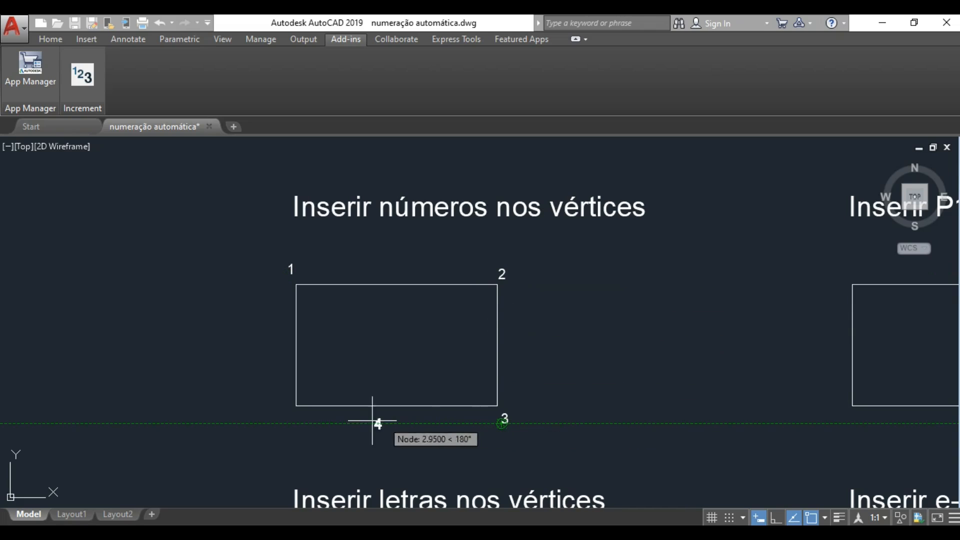
pyautogui.click(293, 422)
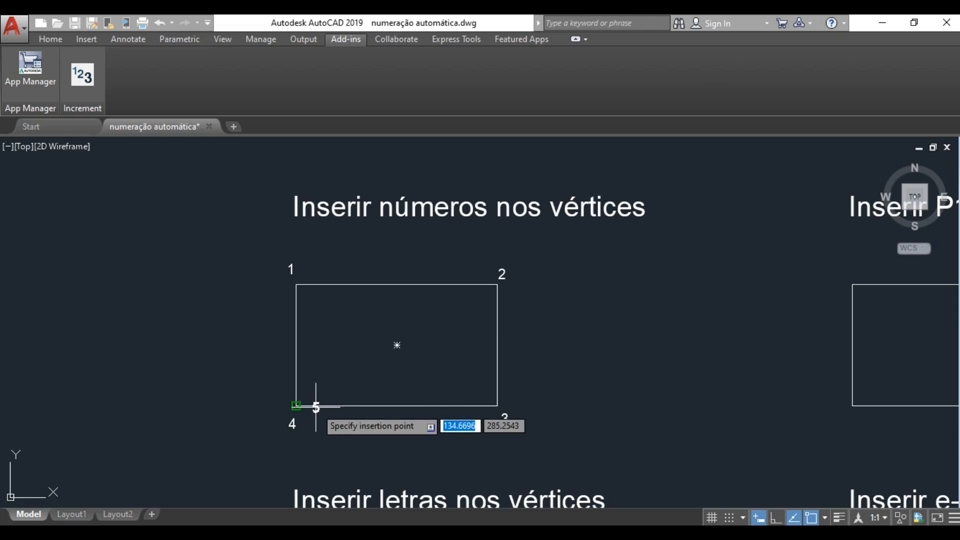
pyautogui.press('Escape')
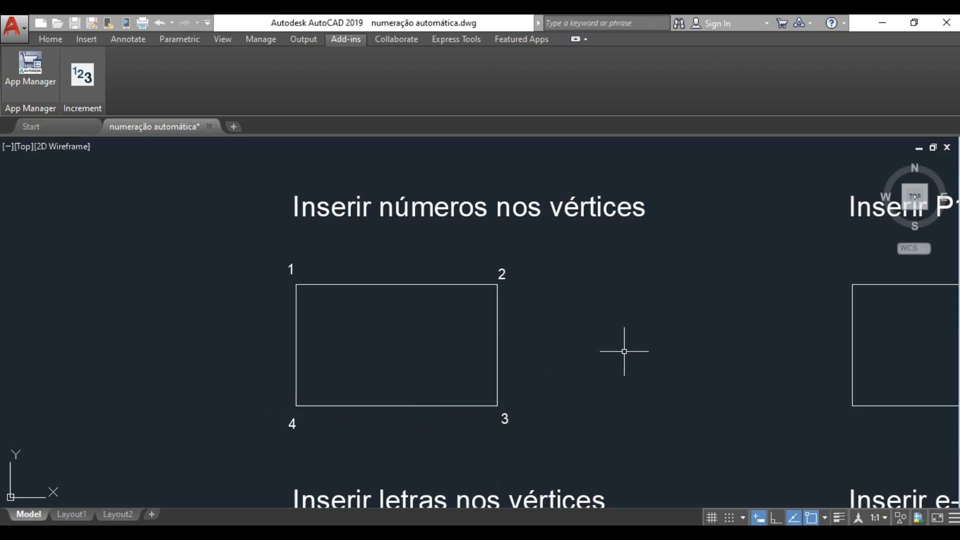
# Configure Increment for the "Inserir letras nos vértices" rectangle with upper-case characters only and start value A.
pyautogui.moveTo(632, 365)
pyautogui.mouseDown(button='middle')
pyautogui.moveTo(620, 165)
pyautogui.moveTo(655, 329)
pyautogui.moveTo(668, 268)
pyautogui.moveTo(710, 285)
pyautogui.moveTo(748, 285)
pyautogui.mouseUp(button='middle')
pyautogui.scroll(2, 668, 267)
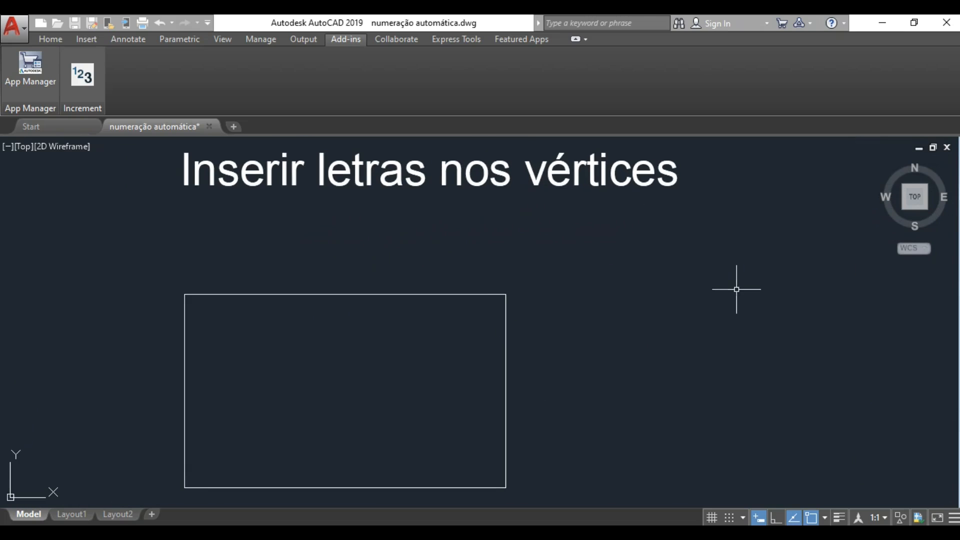
pyautogui.click(83, 75)
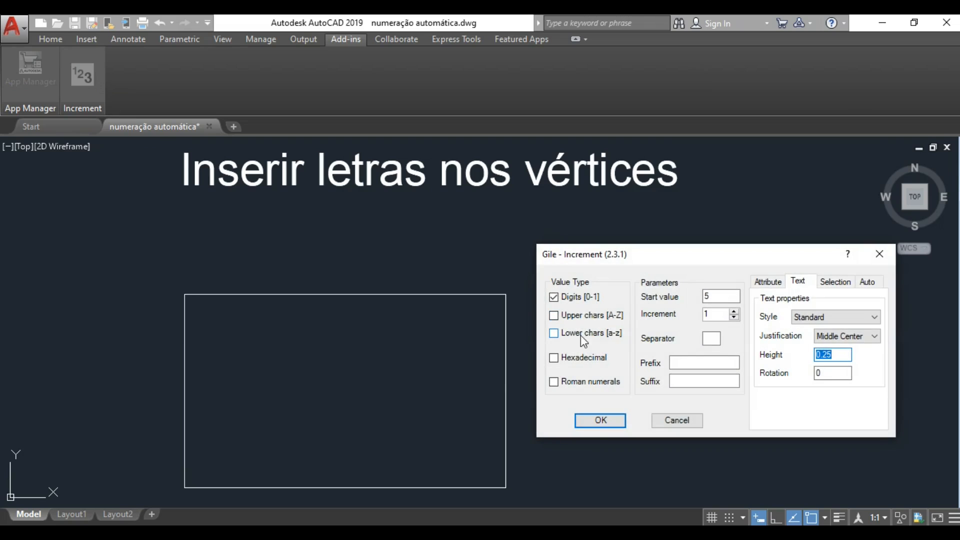
pyautogui.click(553, 297)
pyautogui.click(554, 315)
pyautogui.doubleClick(720, 296)
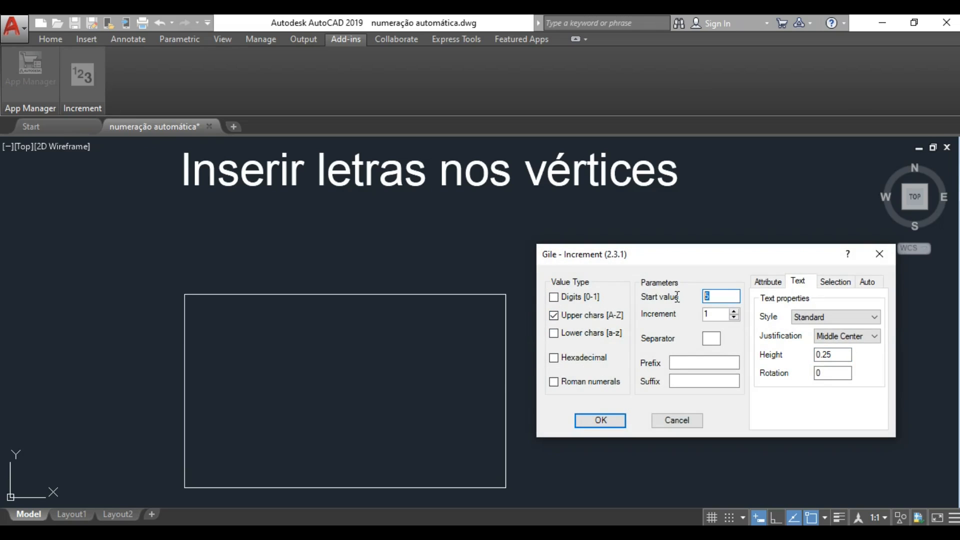
pyautogui.write('A')
pyautogui.click(600, 421)
# Place the letters A to D clockwise beside the rectangle's vertices, starting at the upper-left one, and end the command.
pyautogui.click(175, 275)
pyautogui.click(513, 276)
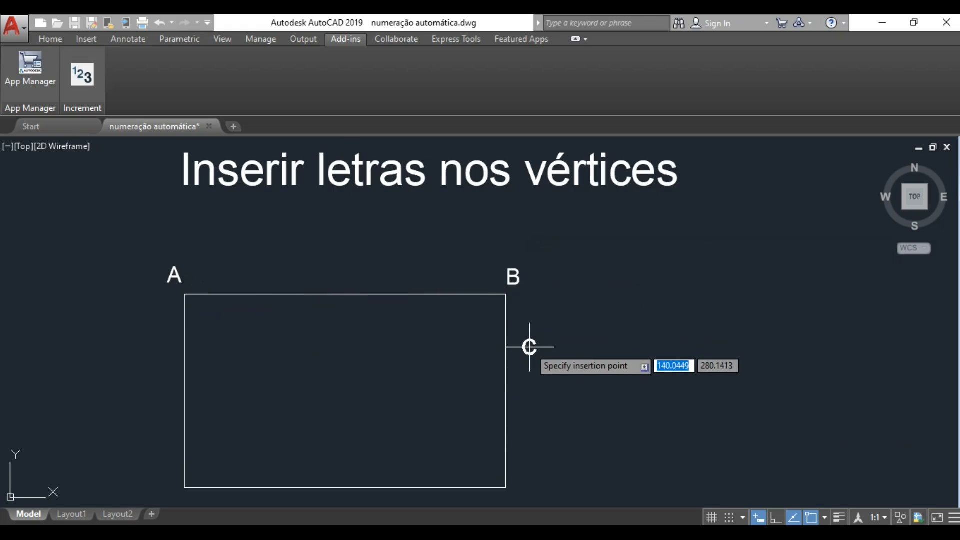
pyautogui.click(532, 484)
pyautogui.click(151, 484)
pyautogui.press('Escape')
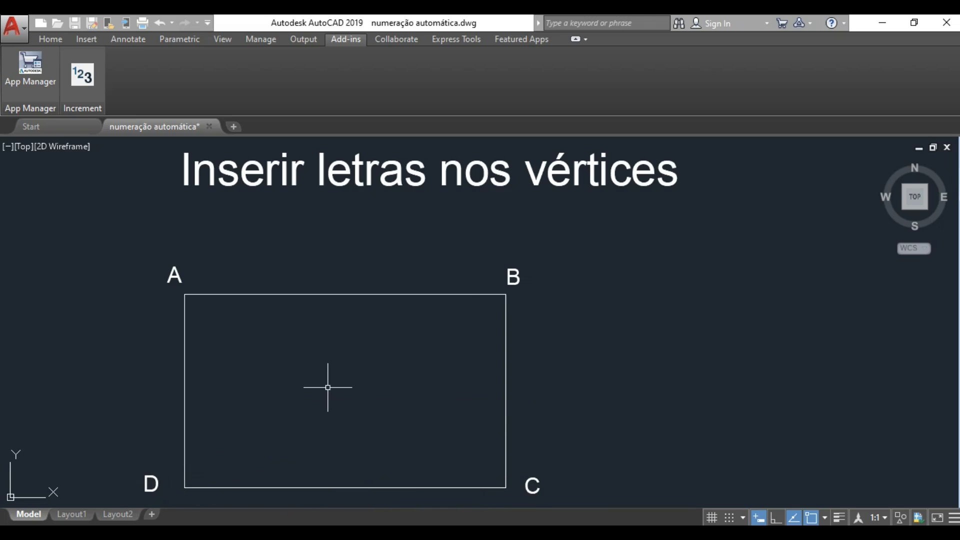
# Configure Increment for the "Inserir P1, P2, P3 e P4 nos vértices" rectangle with digits, start value 1 and prefix P.
pyautogui.scroll(-2, 325, 386)
pyautogui.moveTo(362, 392)
pyautogui.mouseDown(button='middle')
pyautogui.moveTo(341, 371)
pyautogui.moveTo(134, 516)
pyautogui.mouseUp(button='middle')
pyautogui.moveTo(511, 348); pyautogui.dragTo(268, 501, button='middle')
pyautogui.scroll(2, 480, 372)
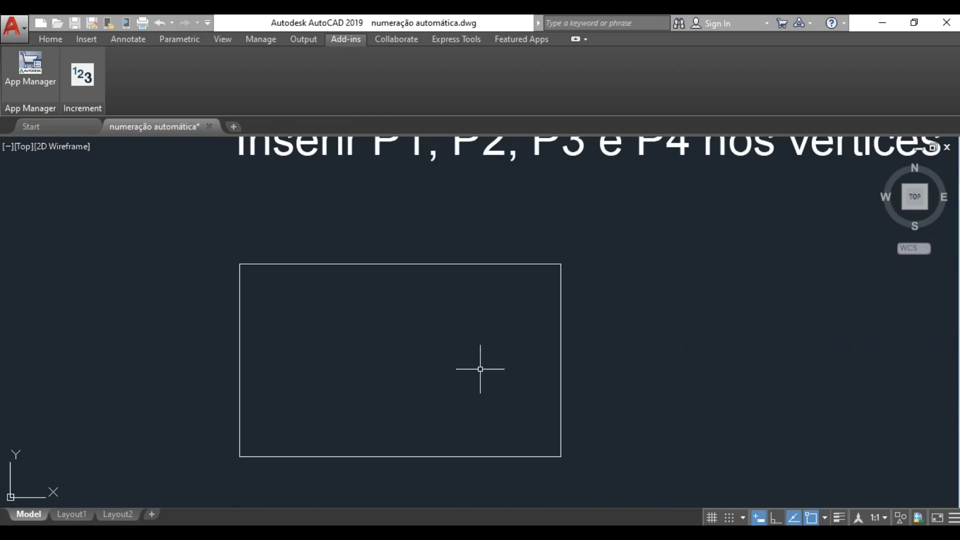
pyautogui.rightClick(482, 348)
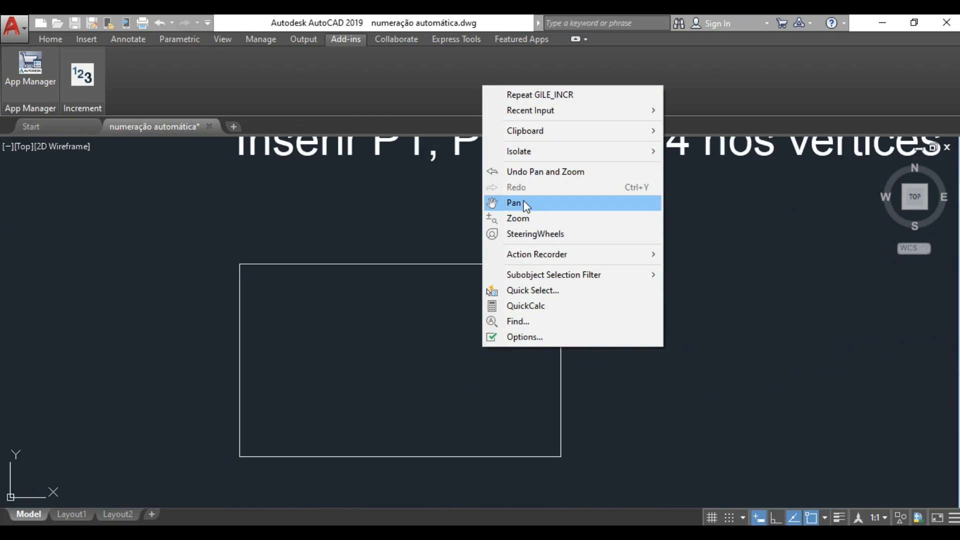
pyautogui.click(514, 217)
pyautogui.moveTo(515, 223); pyautogui.dragTo(557, 257)
pyautogui.moveTo(557, 257); pyautogui.dragTo(429, 285, button='middle')
pyautogui.press('Escape')
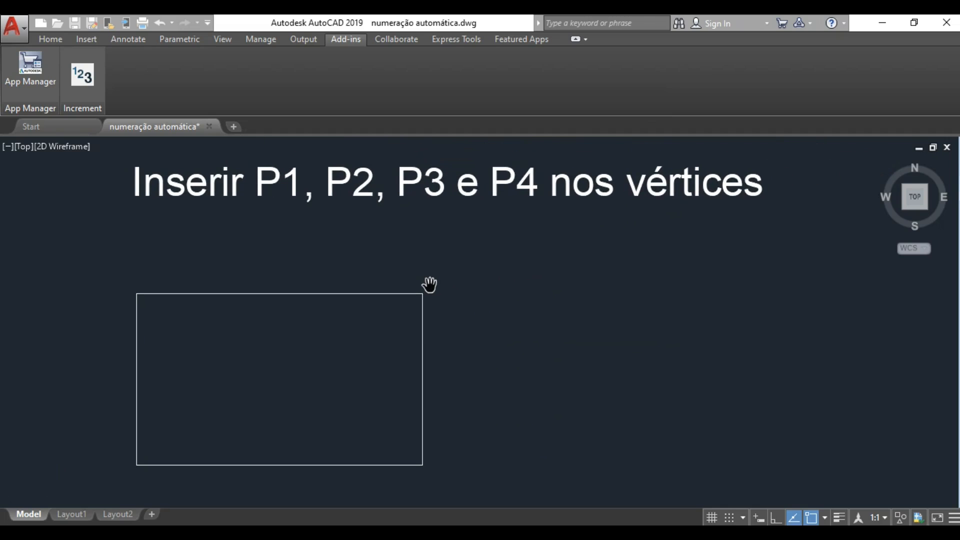
pyautogui.moveTo(430, 285); pyautogui.dragTo(429, 278, button='middle')
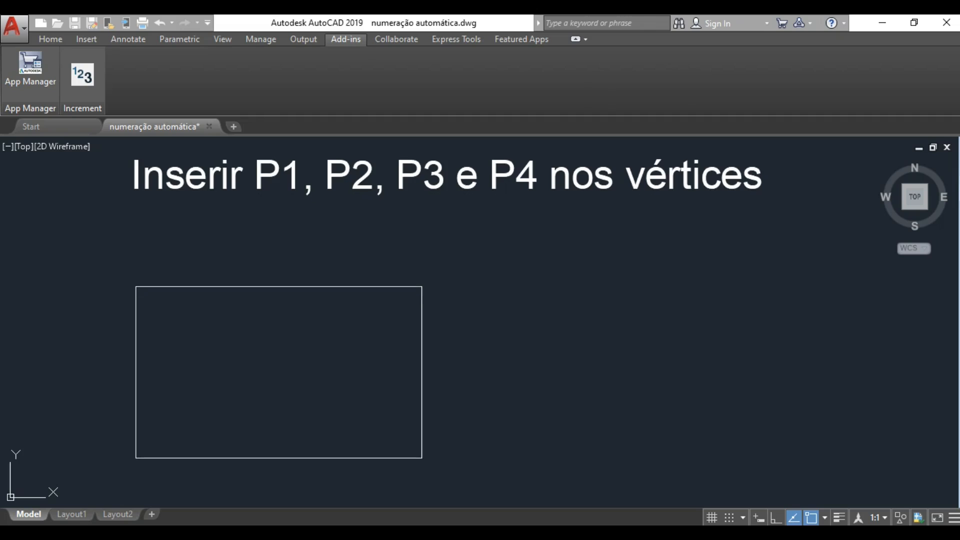
pyautogui.click(81, 76)
pyautogui.click(553, 297)
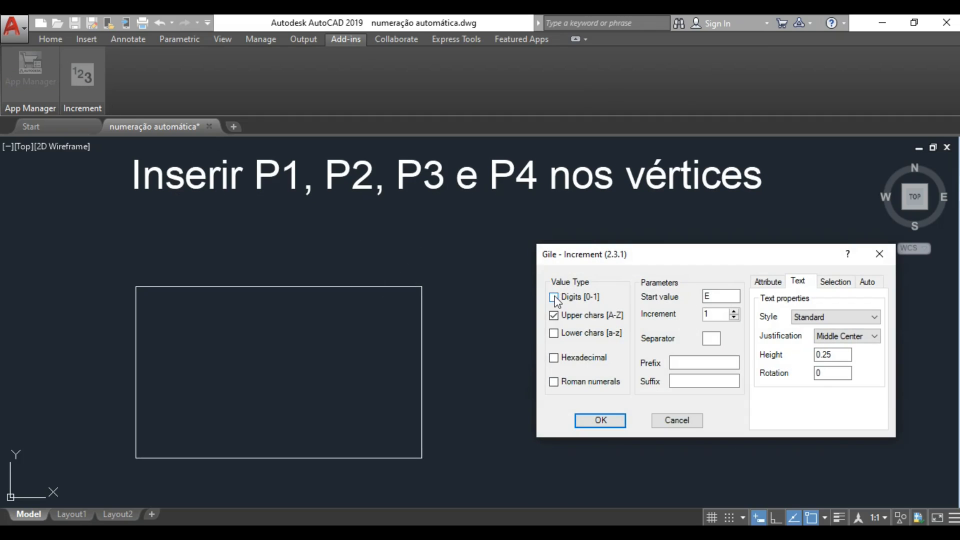
pyautogui.doubleClick(699, 297)
pyautogui.click(694, 361)
pyautogui.click(600, 421)
# Place the labels P1 to P4 clockwise beside the rectangle's vertices, starting at the upper-left one, and end the command.
pyautogui.click(136, 286)
pyautogui.click(423, 269)
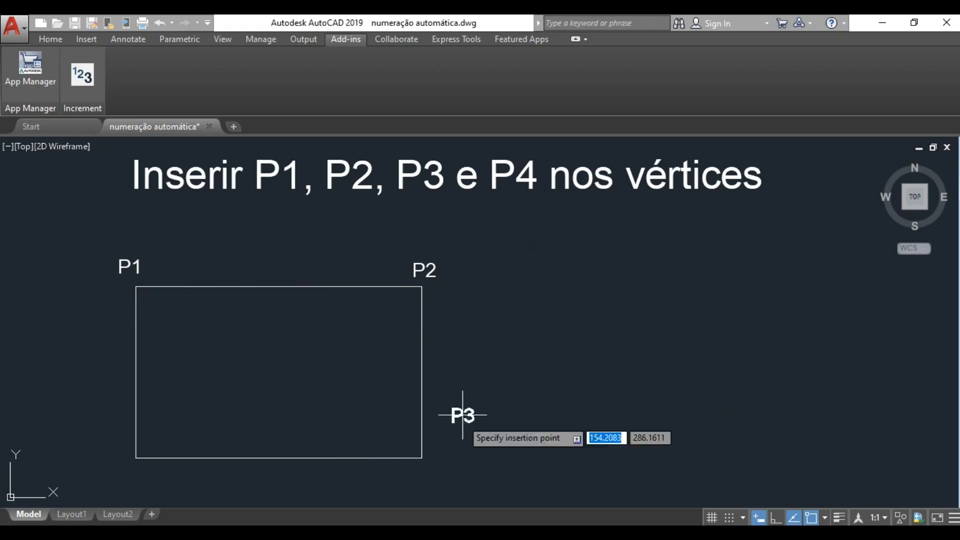
pyautogui.click(429, 480)
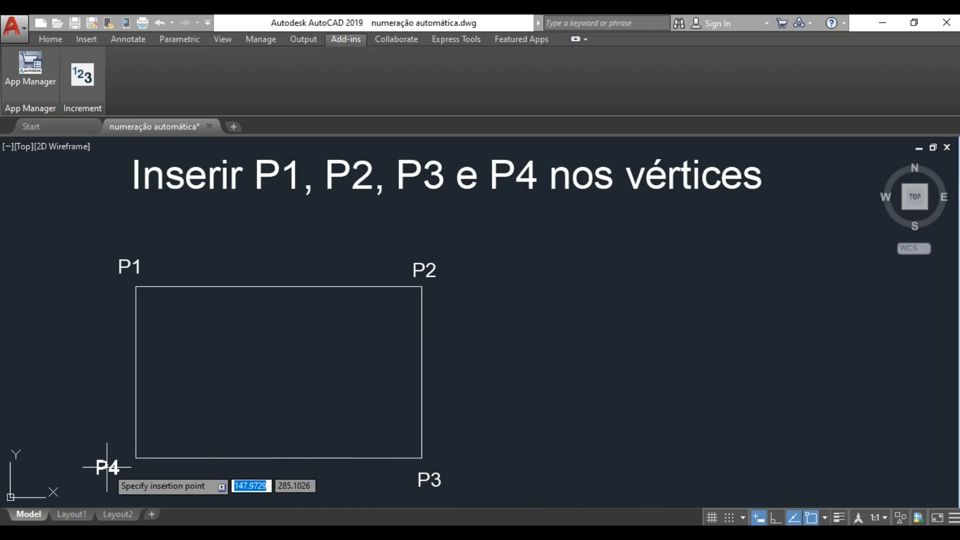
pyautogui.click(121, 474)
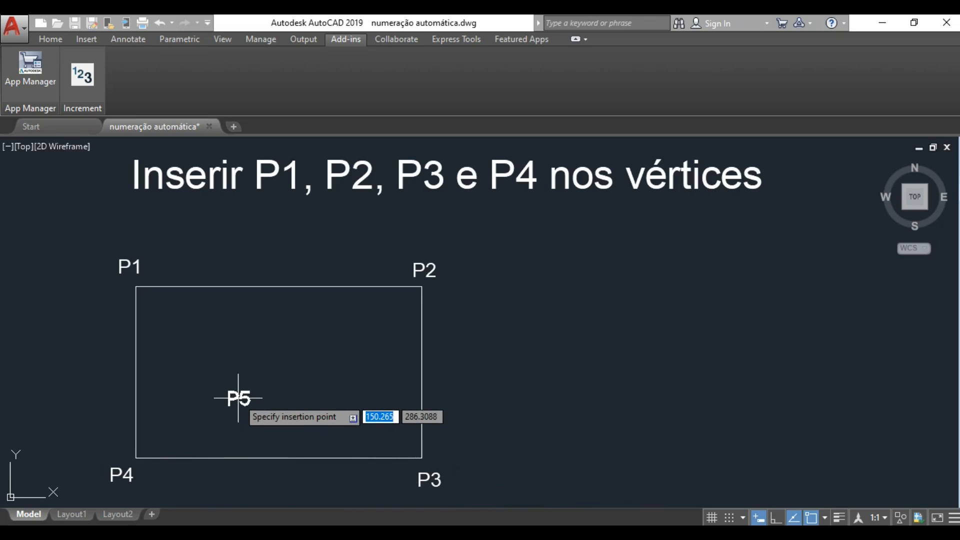
pyautogui.press('Escape')
# Configure Increment for the "Inserir e-1, e-2, e-3 e e-4 nos vértices" rectangle with digits, start value 1, prefix e and separator "-".
pyautogui.moveTo(343, 400); pyautogui.dragTo(393, 150, button='middle')
pyautogui.moveTo(492, 431); pyautogui.dragTo(454, 307, button='middle')
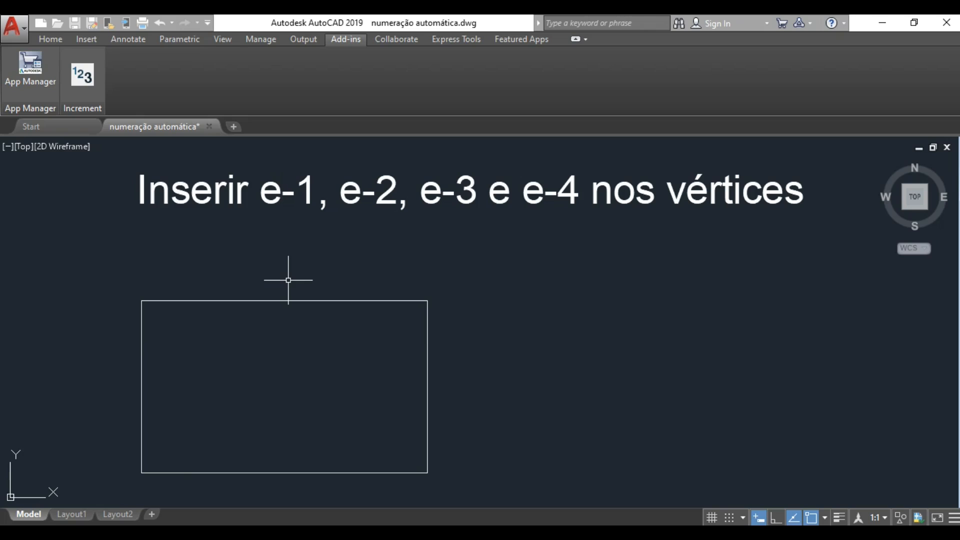
pyautogui.click(88, 76)
pyautogui.doubleClick(707, 296)
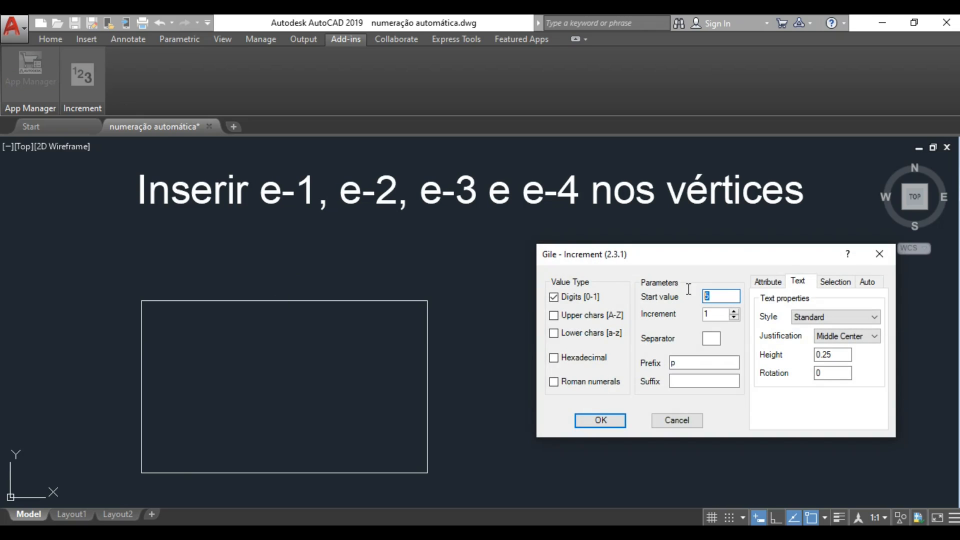
pyautogui.click(554, 298)
pyautogui.doubleClick(673, 363)
pyautogui.click(554, 315)
pyautogui.doubleClick(687, 363)
pyautogui.write('e')
pyautogui.click(714, 338)
pyautogui.write('-')
pyautogui.click(608, 421)
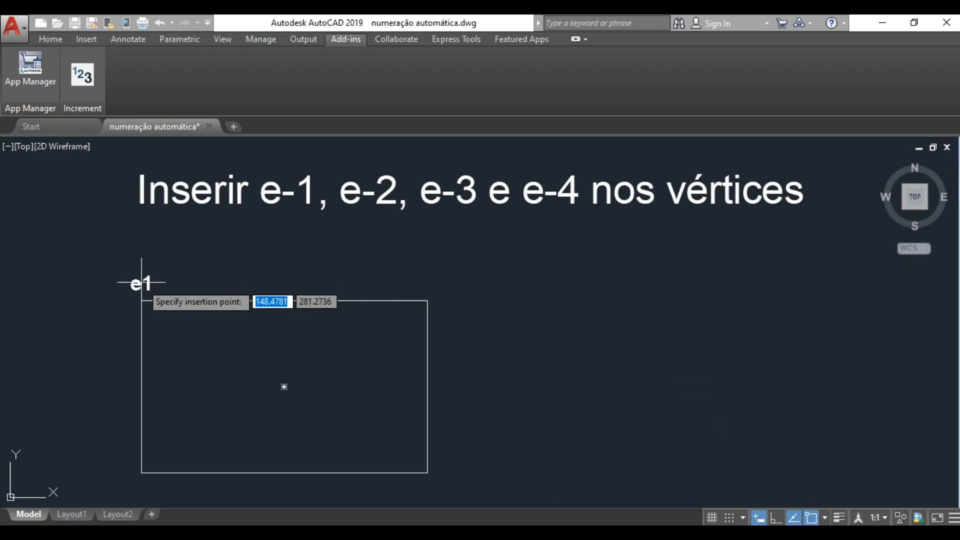
# Place the labels e1 to e4 clockwise beside the rectangle's vertices, starting at the upper-left one, and end the command.
pyautogui.click(141, 278)
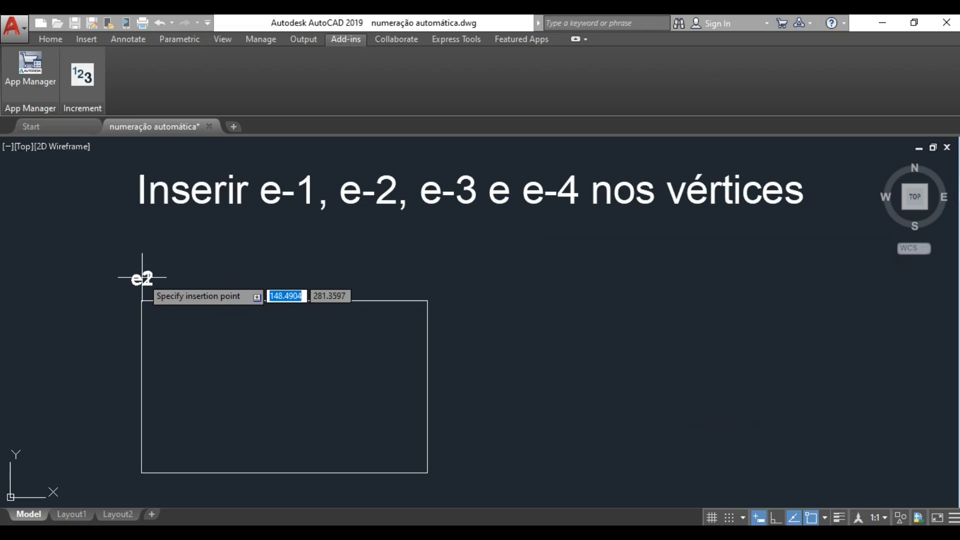
pyautogui.click(423, 283)
pyautogui.click(425, 488)
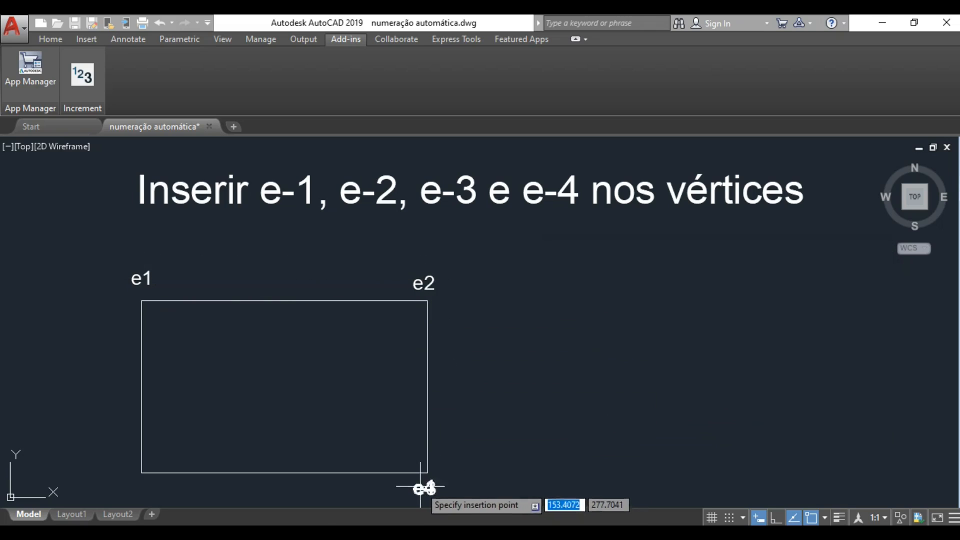
pyautogui.click(130, 490)
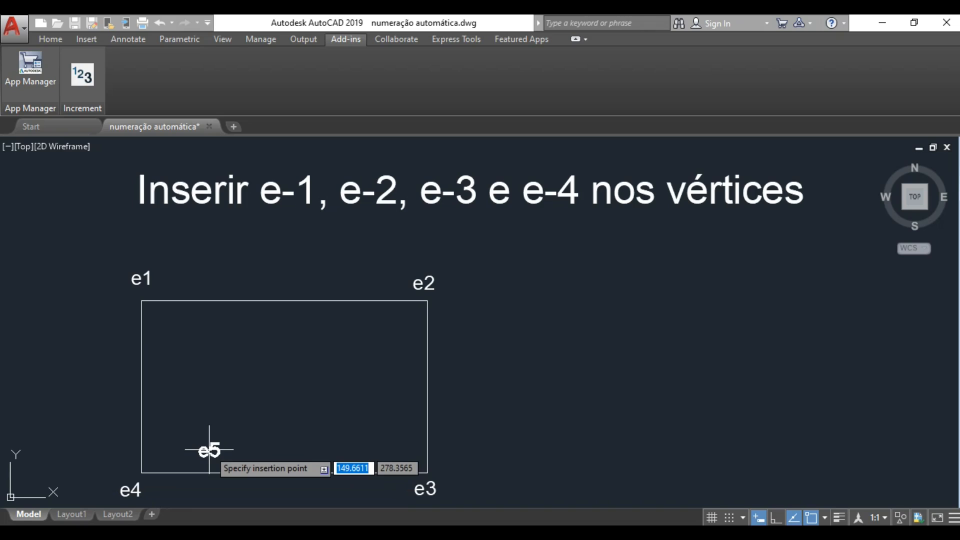
pyautogui.press('Escape')
# Configure Increment with an empty separator, prefix e- and start value 1 for the vertex labels.
pyautogui.click(85, 80)
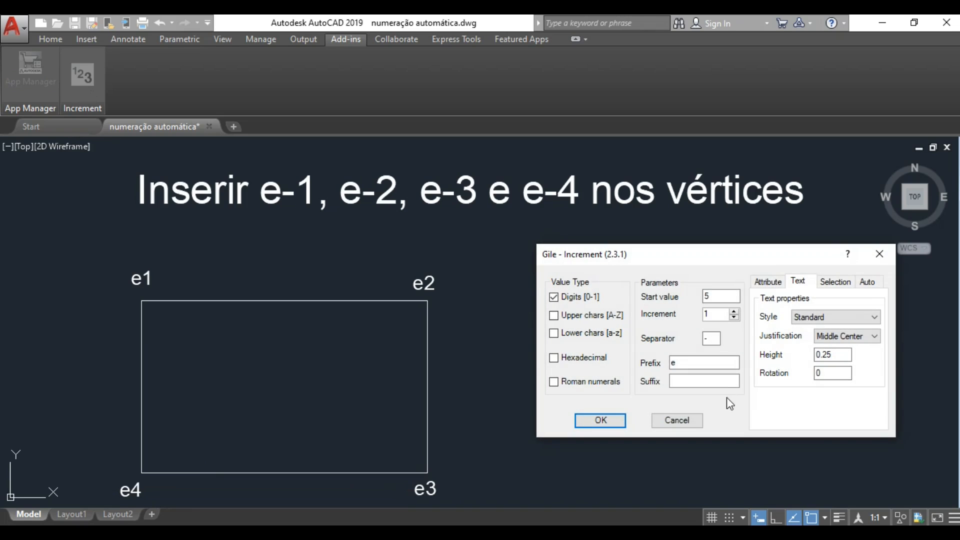
pyautogui.click(709, 338)
pyautogui.click(689, 362)
pyautogui.write('1')
pyautogui.click(620, 423)
# Place the labels e-1 to e-4 clockwise near the rectangle's vertices, starting at the upper-left one, and end the command.
pyautogui.click(142, 250)
pyautogui.click(426, 255)
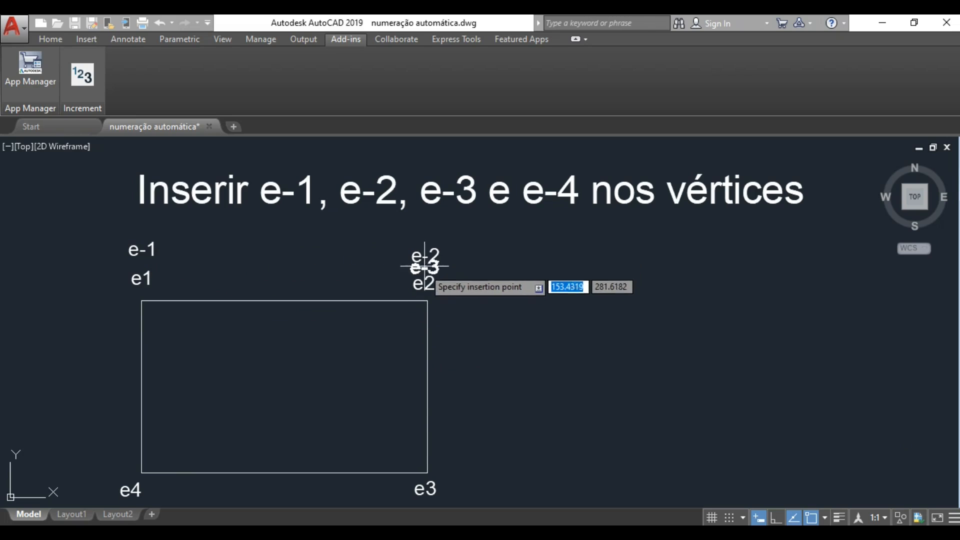
pyautogui.click(473, 484)
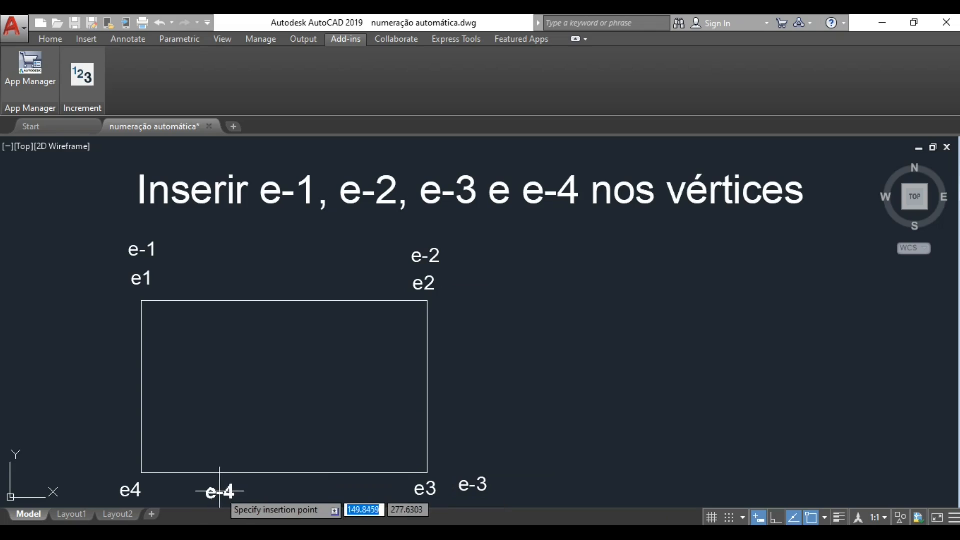
pyautogui.click(184, 491)
pyautogui.press('Escape')
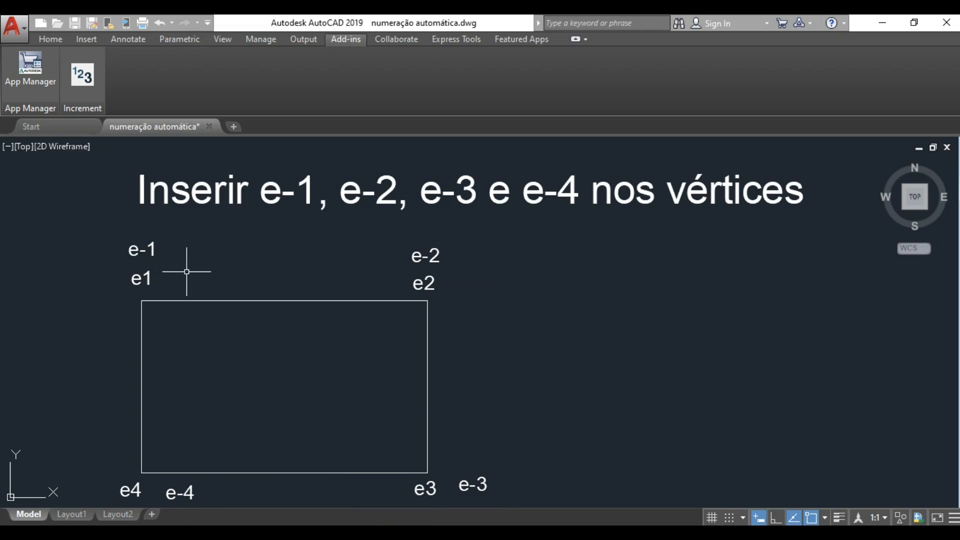
# Delete the labels e1, e2, e-1 and e-2 above the rectangle, and undo that deletion.
pyautogui.click(122, 262)
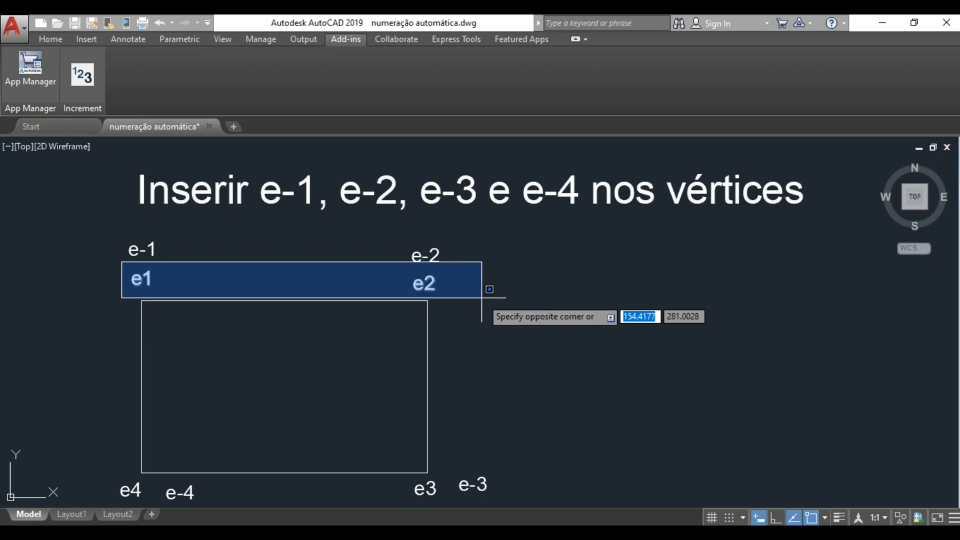
pyautogui.click(489, 289)
pyautogui.click(501, 235)
pyautogui.click(118, 278)
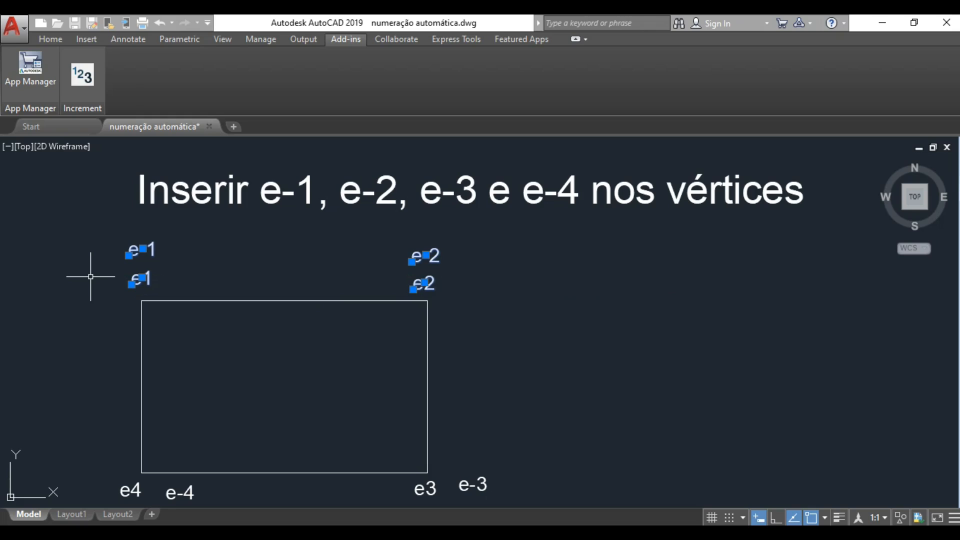
pyautogui.press('Delete')
pyautogui.moveTo(392, 407); pyautogui.dragTo(396, 400, button='middle')
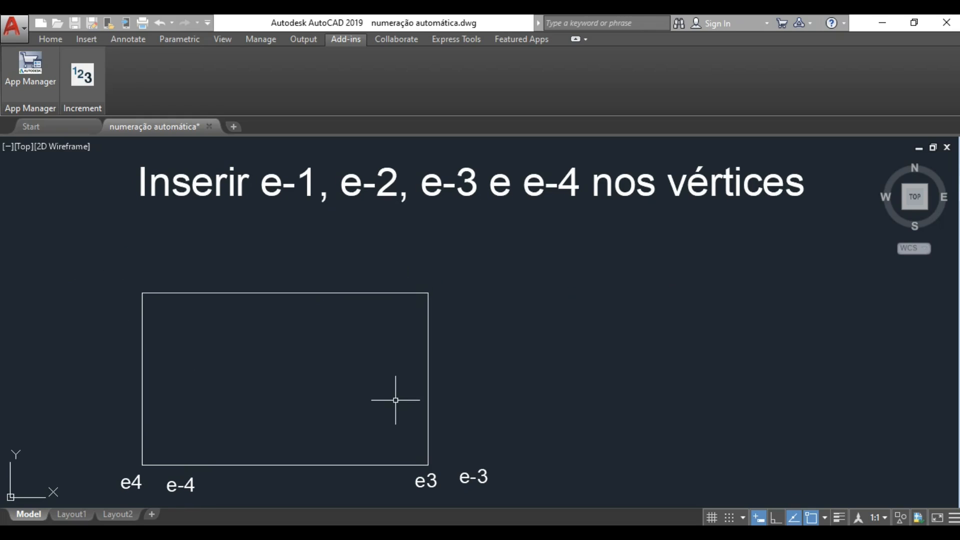
pyautogui.hotkey('ctrl', 'z')
pyautogui.hotkey('ctrl', 'z')
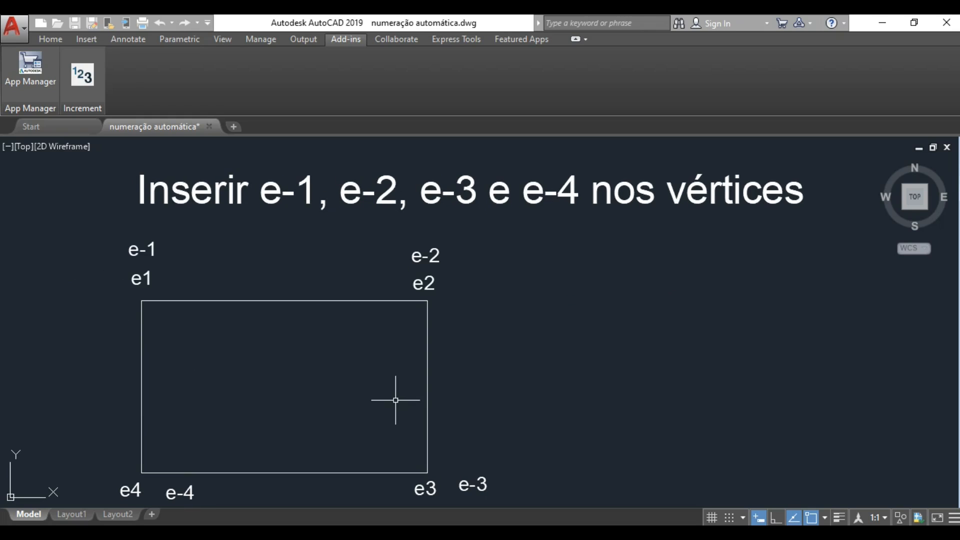
# Delete the duplicate labels e-1, e-2, e-3 and e-4 around the rectangle, keeping e1 to e4.
pyautogui.click(486, 230)
pyautogui.click(124, 257)
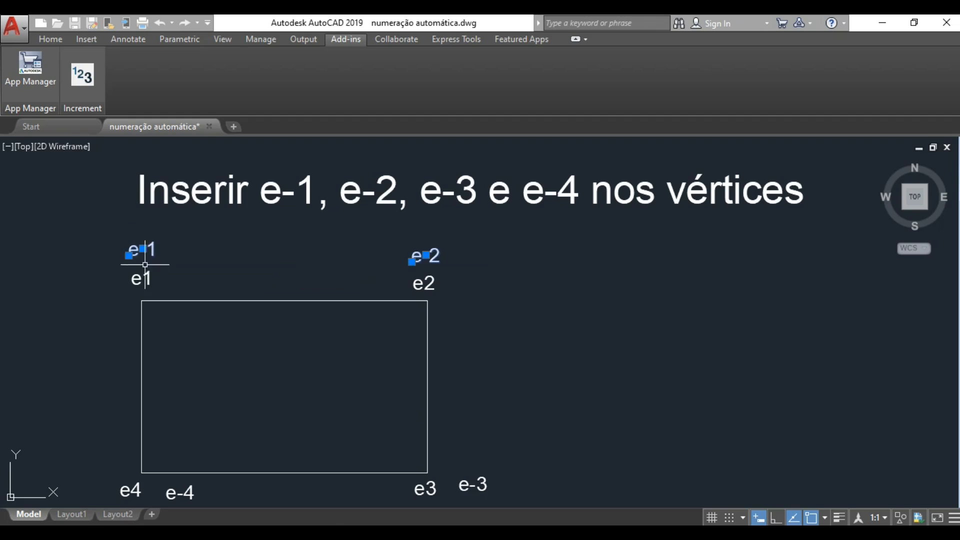
pyautogui.press('Delete')
pyautogui.click(470, 485)
pyautogui.press('Delete')
pyautogui.click(187, 491)
pyautogui.press('Delete')
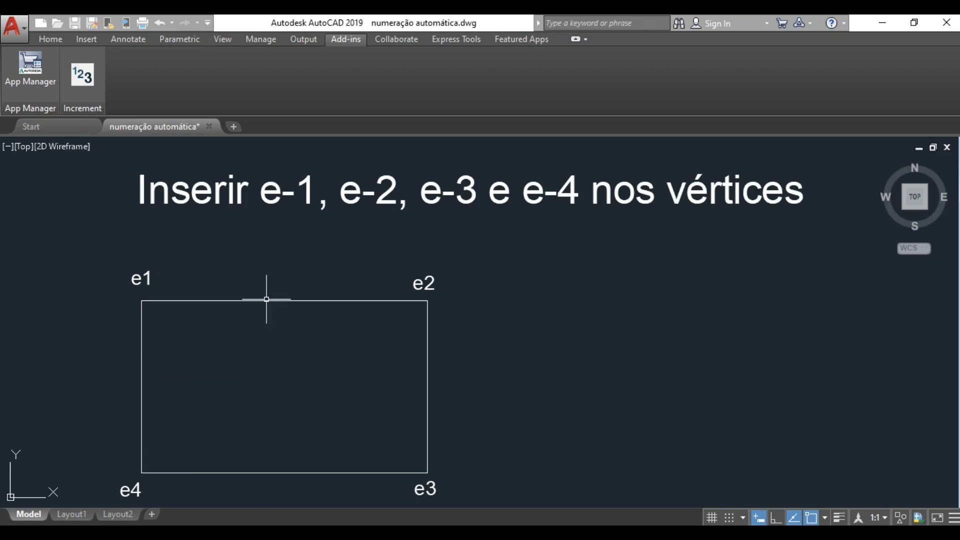
# Configure Increment to replace existing Text objects, using digits, prefix e- and start value 1.
pyautogui.click(84, 80)
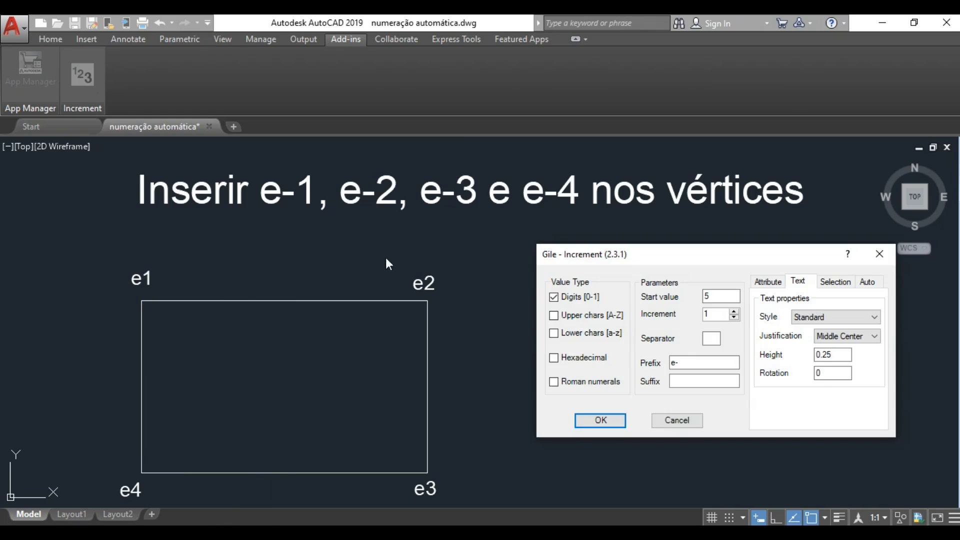
pyautogui.click(836, 282)
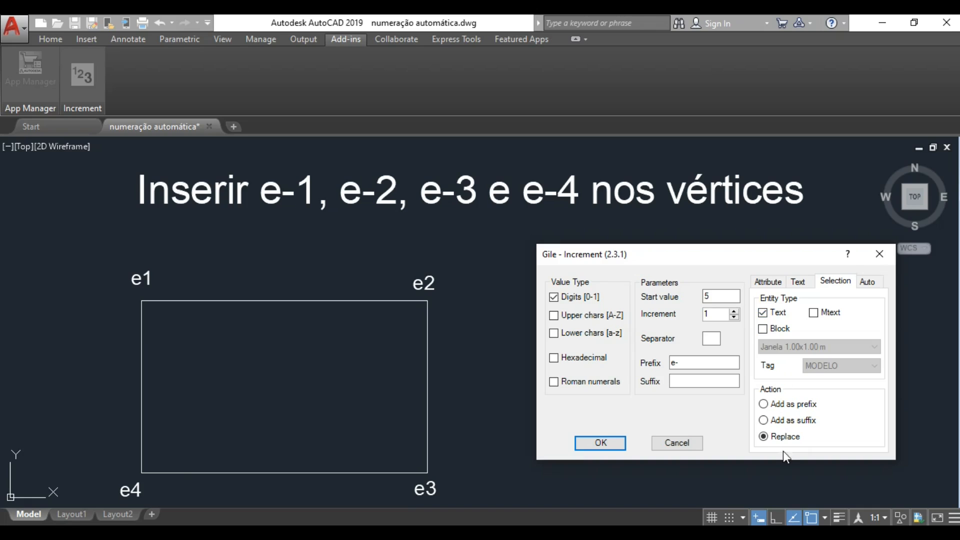
pyautogui.moveTo(716, 296); pyautogui.dragTo(690, 294)
pyautogui.click(615, 444)
# Replace the labels e1 to e4 with e-1 to e-4 clockwise from the upper-left vertex, and end the command.
pyautogui.click(148, 279)
pyautogui.click(429, 283)
pyautogui.click(425, 488)
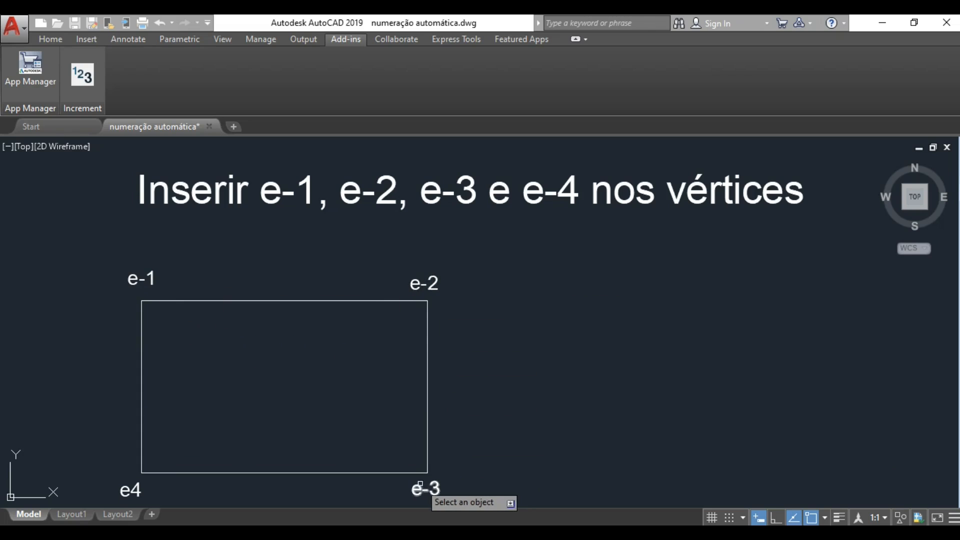
pyautogui.click(132, 489)
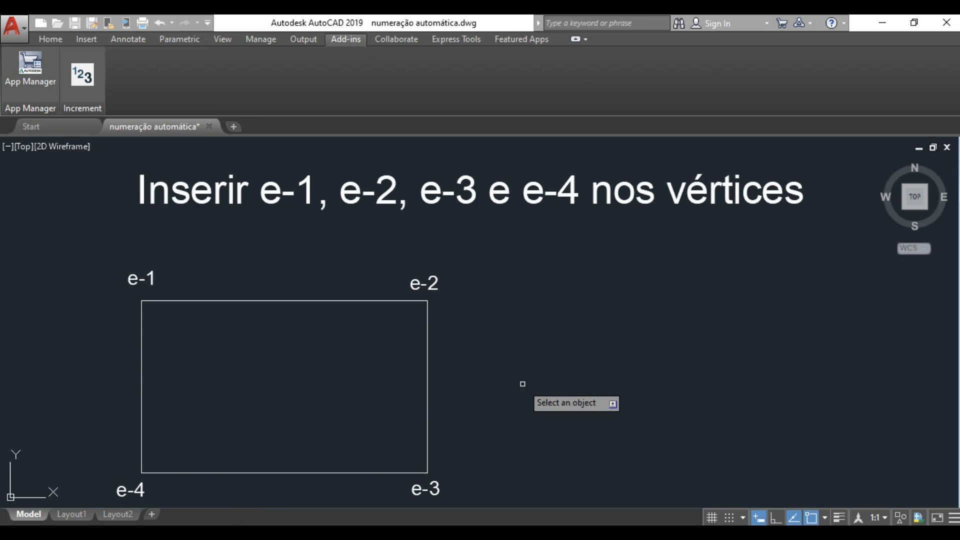
pyautogui.press('Escape')
# Configure Increment for the "Substituir os números por letras" rectangle with uppercase letters only, start value L, no prefix and the Replace action.
pyautogui.scroll(-2, 523, 383)
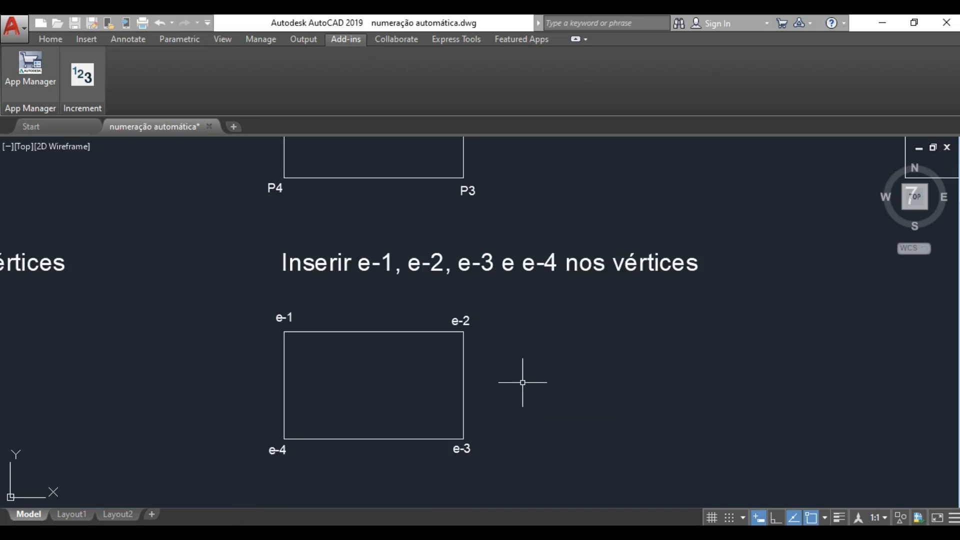
pyautogui.moveTo(654, 322); pyautogui.dragTo(223, 458, button='middle')
pyautogui.moveTo(626, 247); pyautogui.dragTo(493, 313, button='middle')
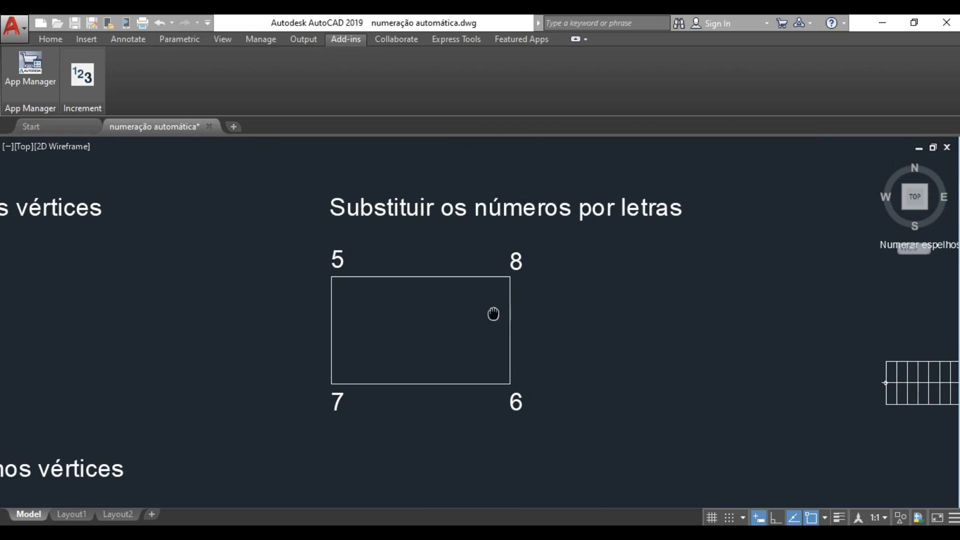
pyautogui.scroll(2, 539, 299)
pyautogui.moveTo(574, 298); pyautogui.dragTo(575, 317, button='middle')
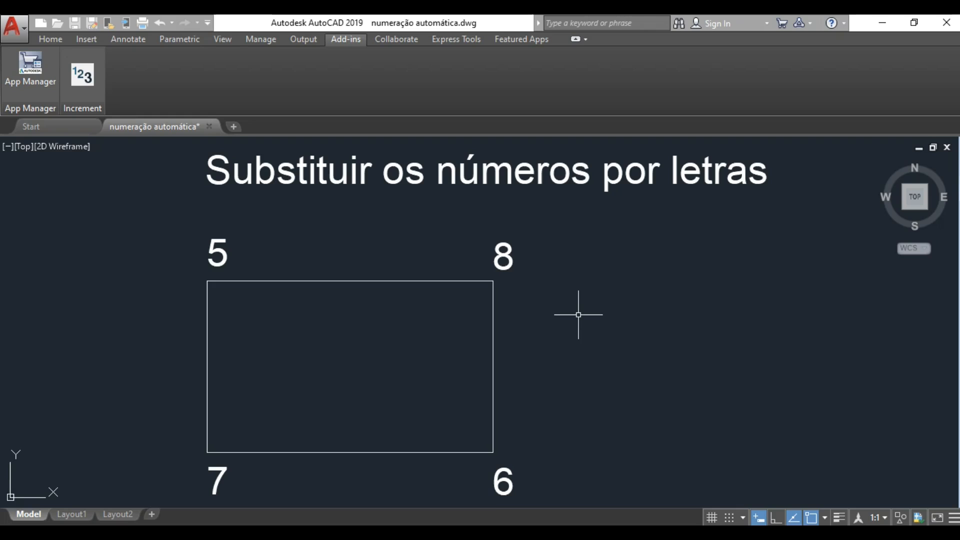
pyautogui.click(82, 75)
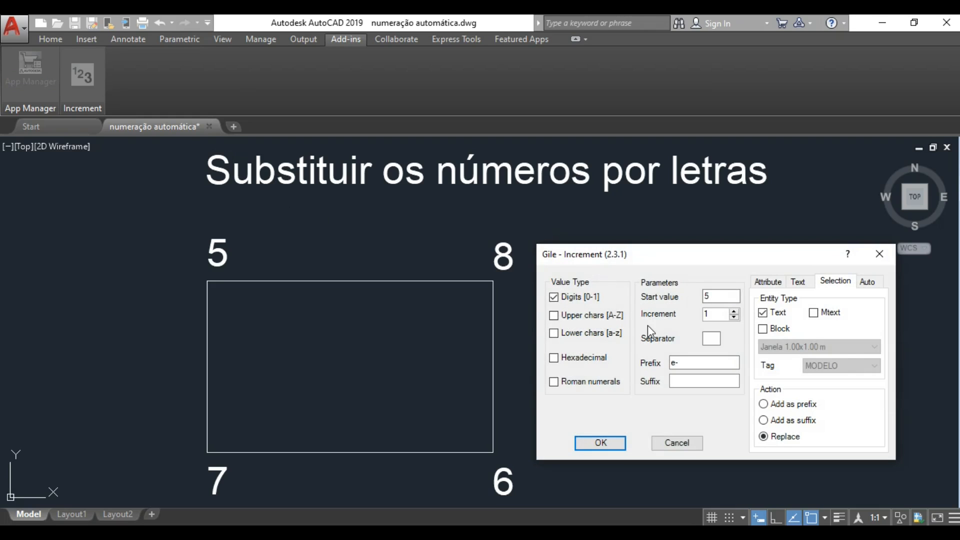
pyautogui.click(554, 315)
pyautogui.click(554, 297)
pyautogui.click(714, 295)
pyautogui.moveTo(715, 295); pyautogui.dragTo(688, 298)
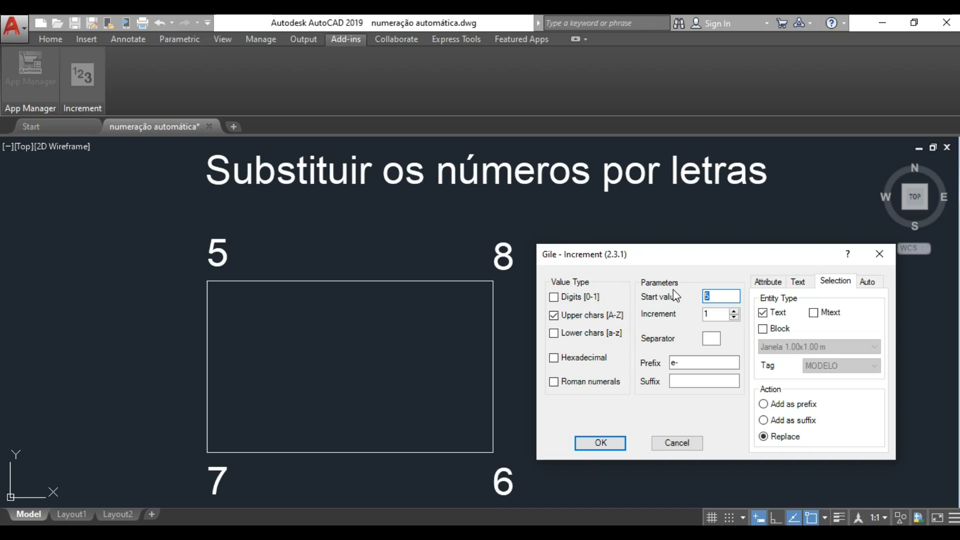
pyautogui.write('L')
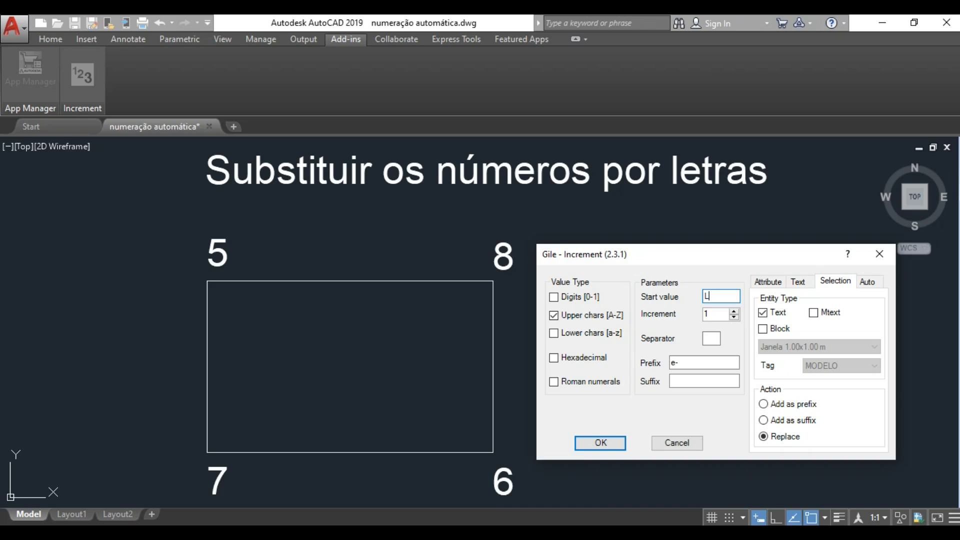
pyautogui.moveTo(684, 362); pyautogui.dragTo(639, 361)
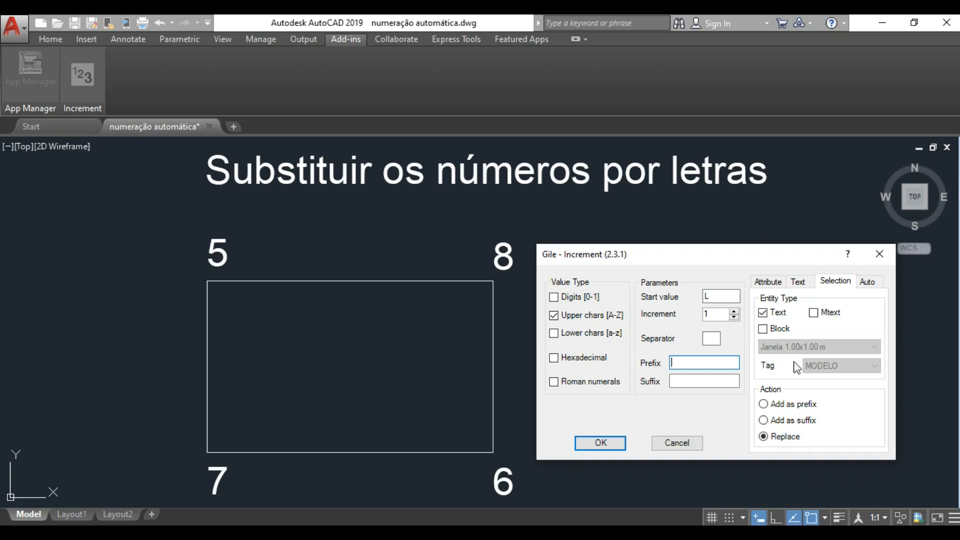
pyautogui.click(602, 444)
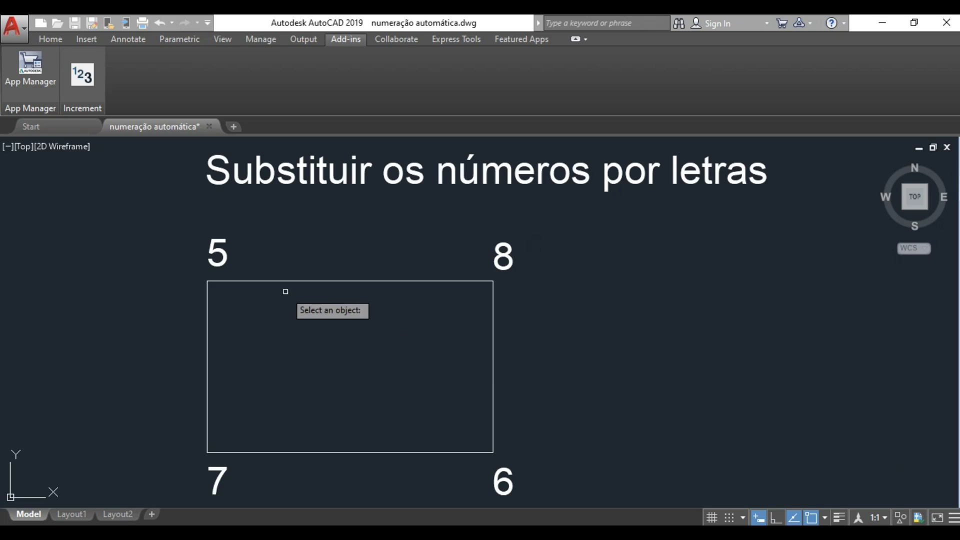
# Replace the vertex numbers 5, 8, 6 and 7 with the letters L, M, N and O, going clockwise from the upper-left vertex.
pyautogui.click(227, 261)
pyautogui.click(495, 256)
pyautogui.click(496, 482)
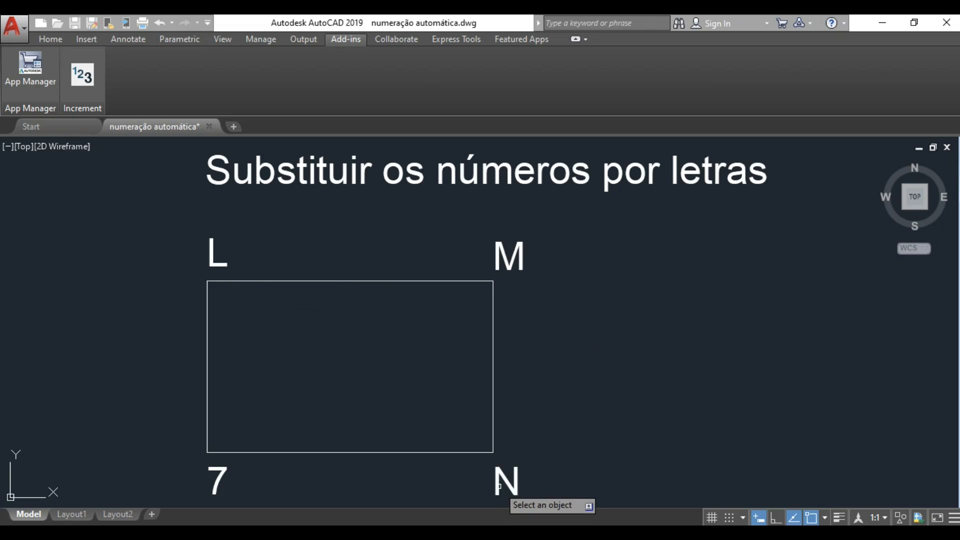
pyautogui.click(219, 480)
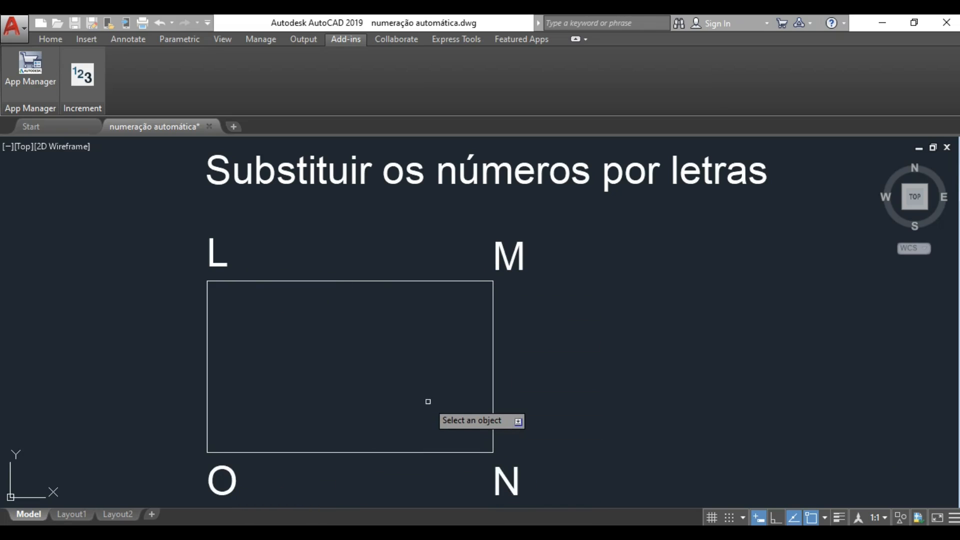
# Undo the four replacements of the vertex numbers by letters.
pyautogui.hotkey('ctrl', 'z')
pyautogui.hotkey('ctrl', 'z')
pyautogui.hotkey('ctrl', 'z')
pyautogui.hotkey('ctrl', 'z')
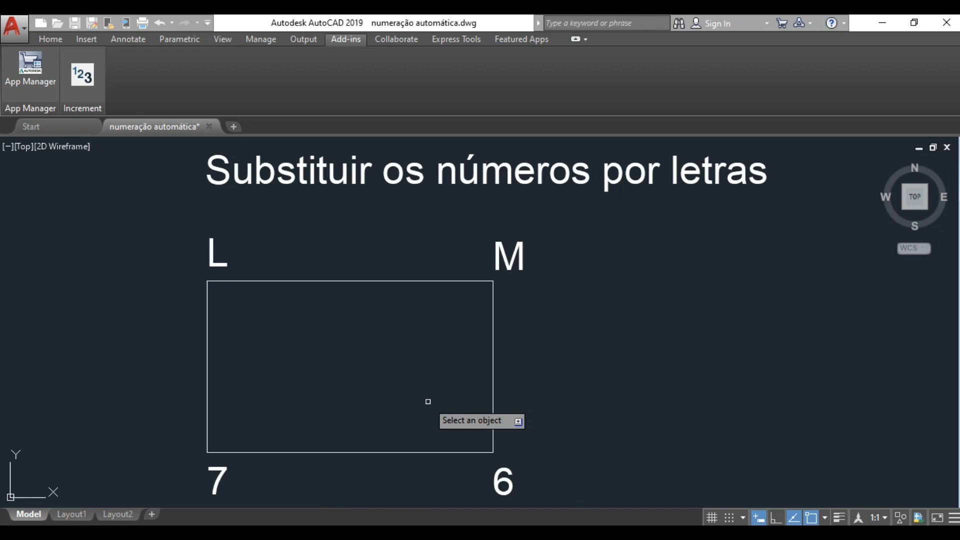
# Set Increment's selection entity type to Mtext only, with Text disabled, and start the replacement.
pyautogui.click(82, 75)
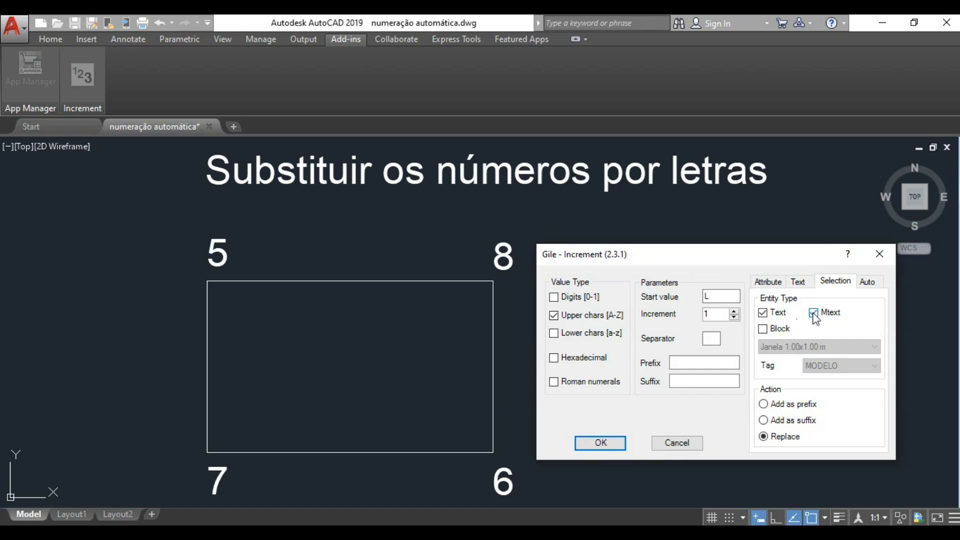
pyautogui.click(762, 314)
pyautogui.click(600, 443)
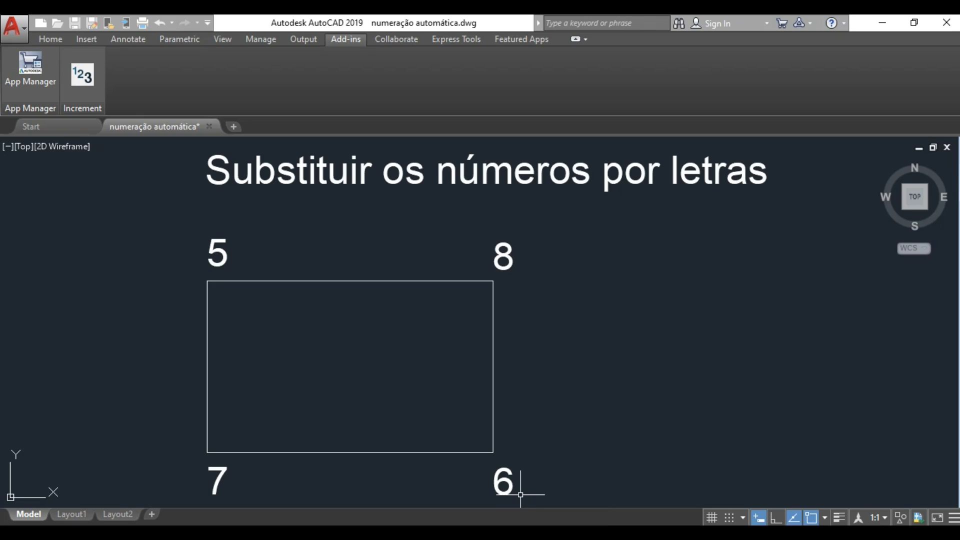
# Enable Text again alongside Mtext as Increment's selection entity types, and start the replacement.
pyautogui.click(82, 75)
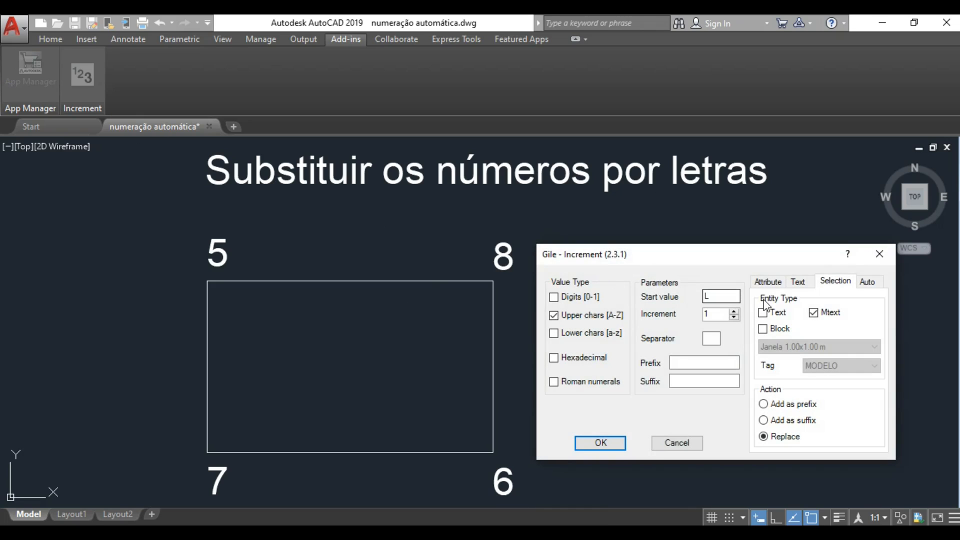
pyautogui.click(798, 284)
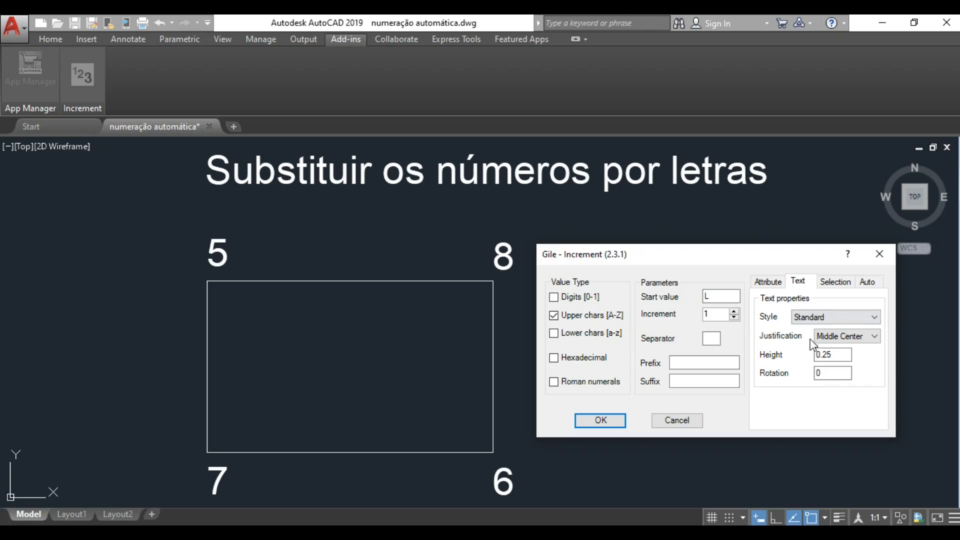
pyautogui.click(835, 281)
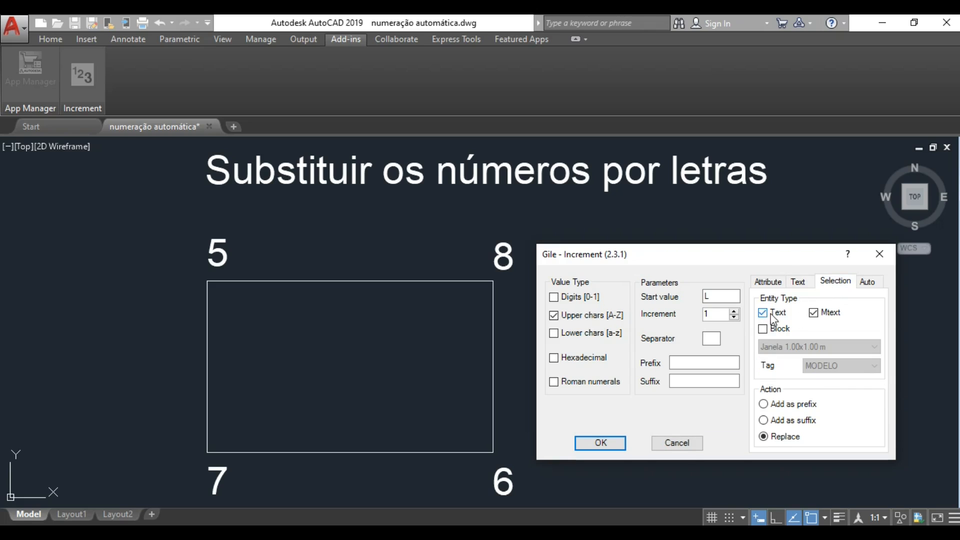
pyautogui.click(614, 444)
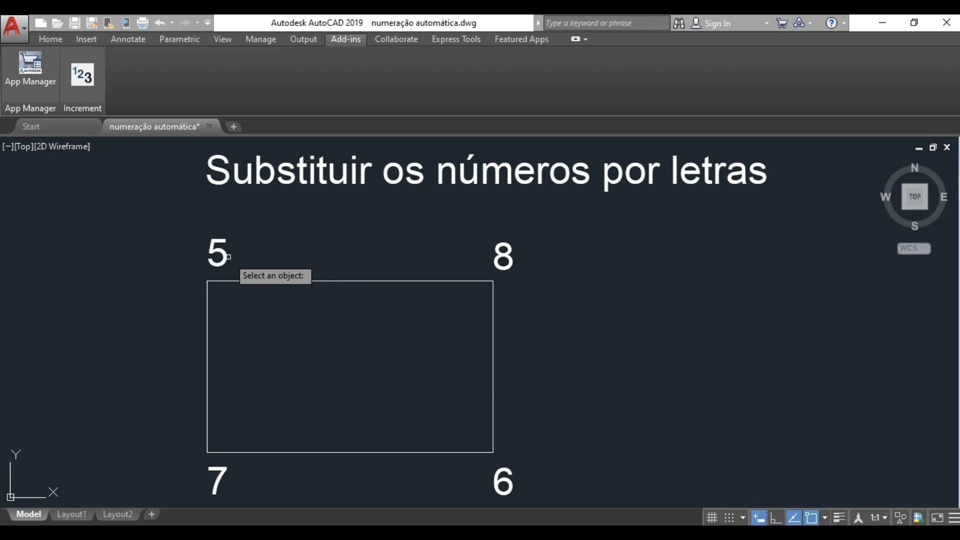
# Replace the numbers at the rectangle's vertices with L, M, N and O clockwise from the upper-left one, and end the command.
pyautogui.click(217, 253)
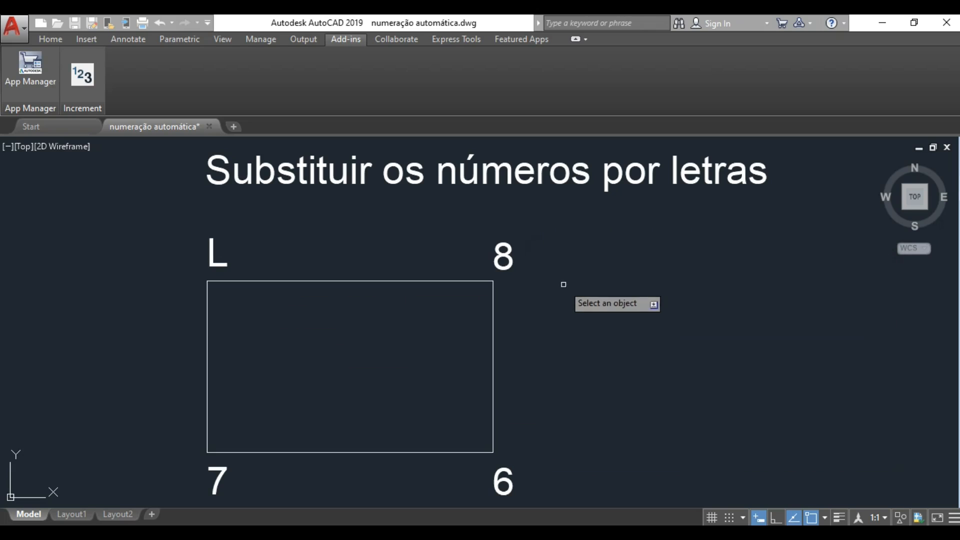
pyautogui.click(505, 258)
pyautogui.click(501, 477)
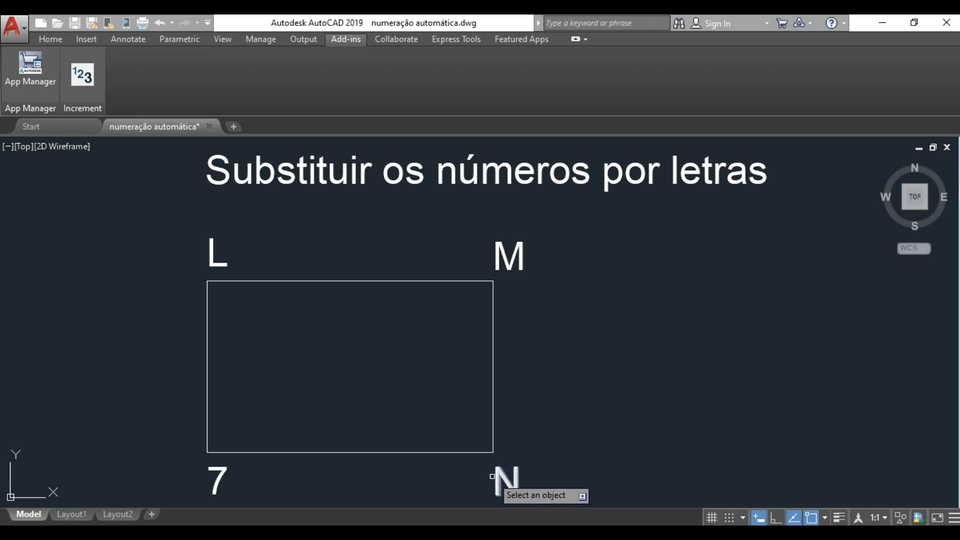
pyautogui.click(220, 472)
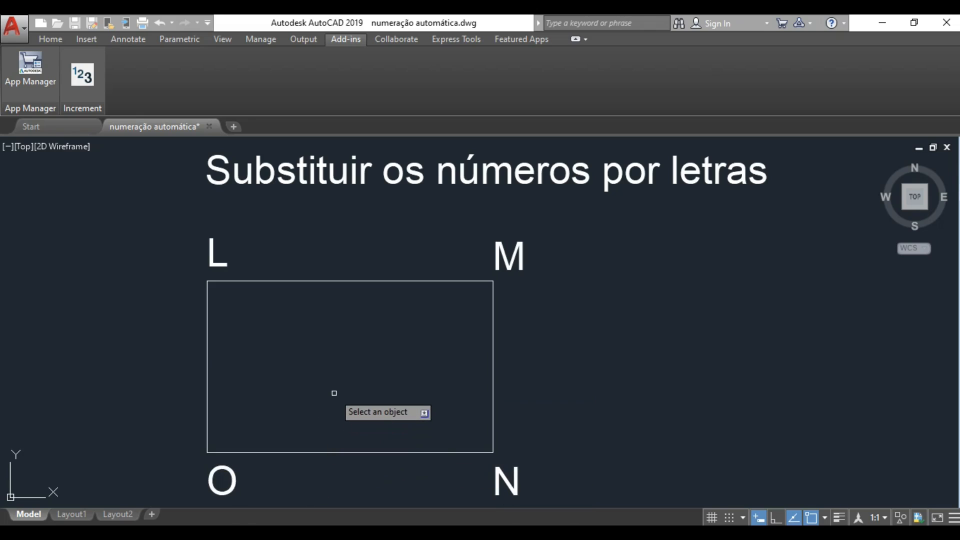
pyautogui.press('Escape')
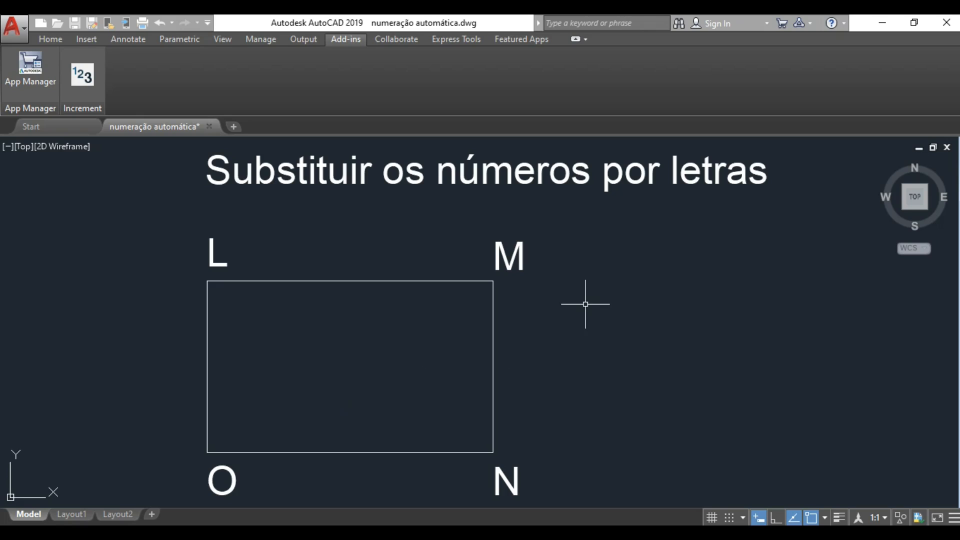
# For numbering the staircase under "Numerar espelhos utilizando", set Increment's value type to digits only with start value 1.
pyautogui.scroll(-4, 585, 304)
pyautogui.moveTo(709, 313); pyautogui.dragTo(384, 271, button='middle')
pyautogui.scroll(4, 515, 275)
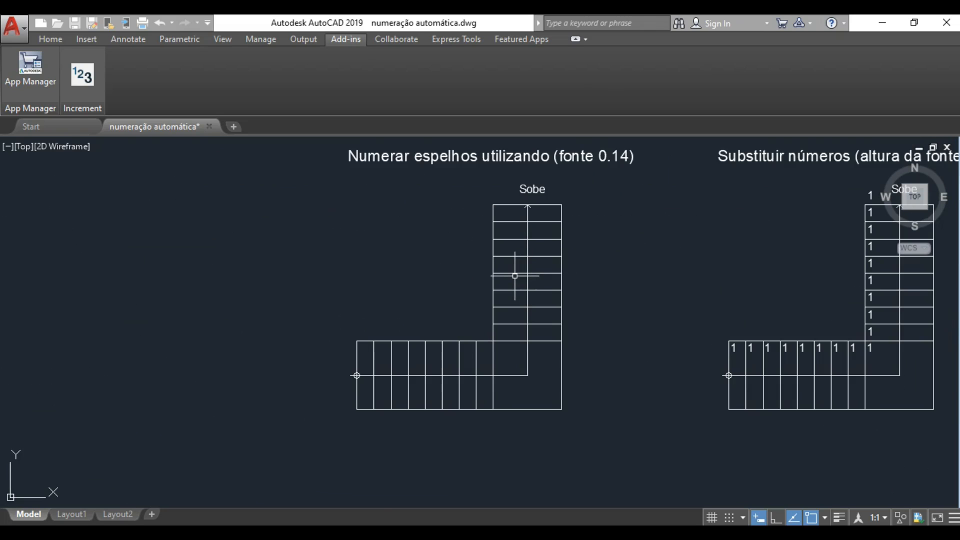
pyautogui.moveTo(514, 274); pyautogui.dragTo(326, 291, button='middle')
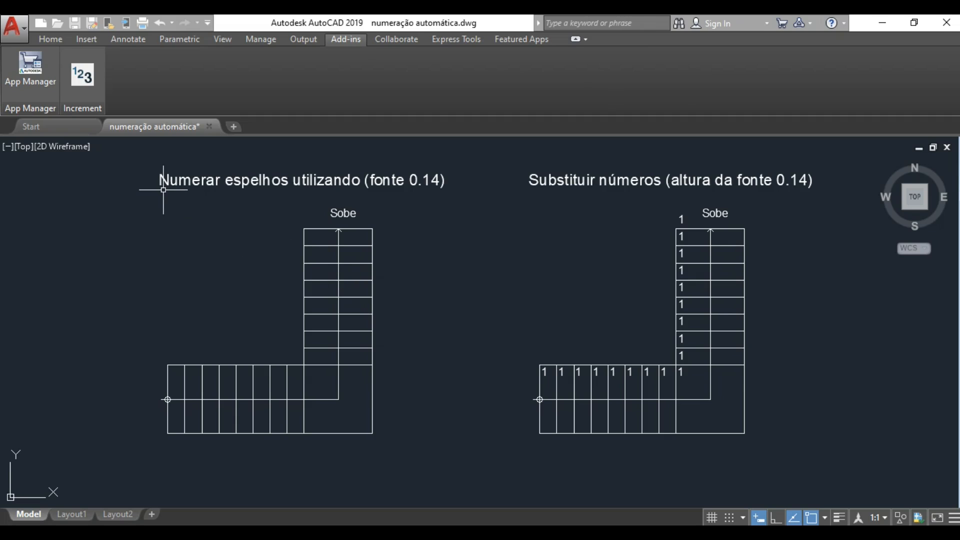
pyautogui.rightClick(517, 297)
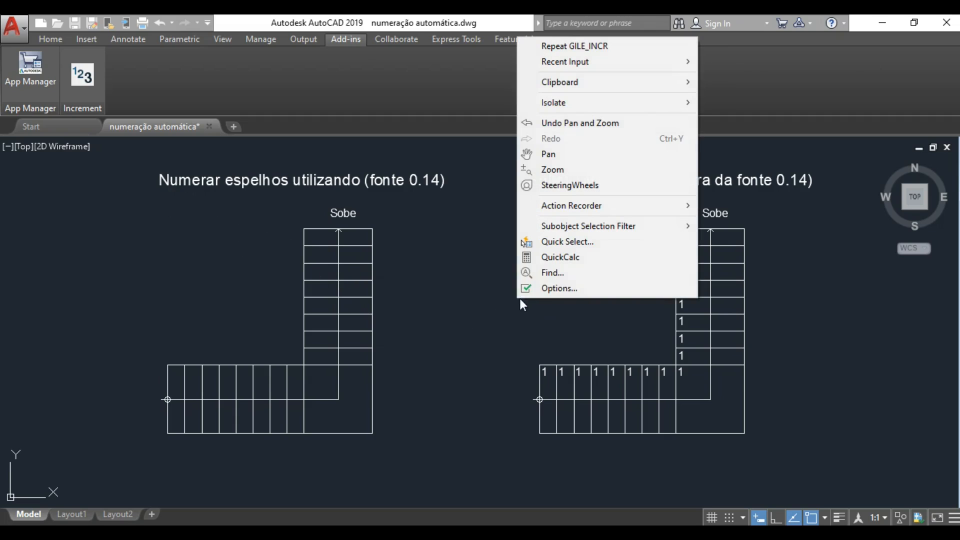
pyautogui.click(556, 168)
pyautogui.moveTo(540, 233)
pyautogui.mouseDown()
pyautogui.moveTo(530, 203)
pyautogui.moveTo(531, 217)
pyautogui.mouseUp()
pyautogui.moveTo(530, 217); pyautogui.dragTo(510, 223, button='middle')
pyautogui.press('Escape')
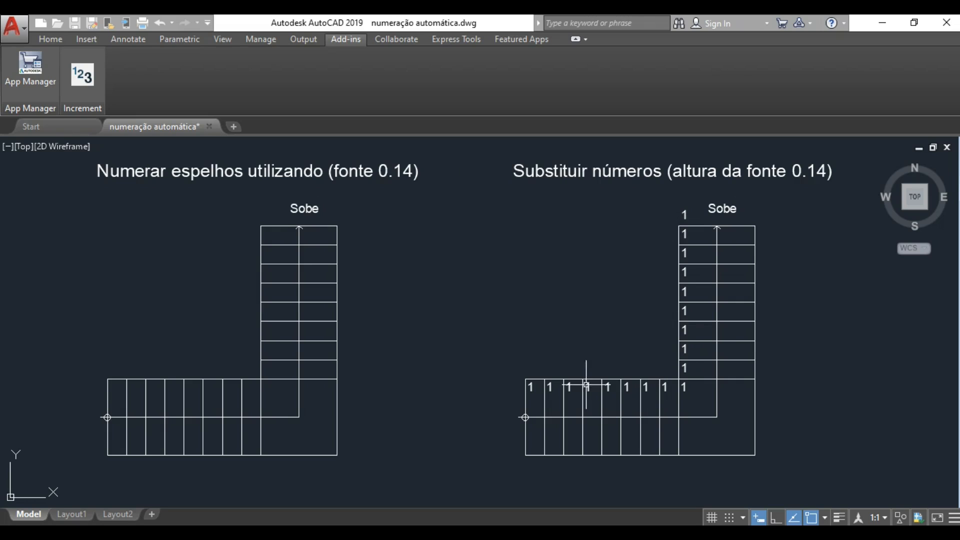
pyautogui.click(75, 79)
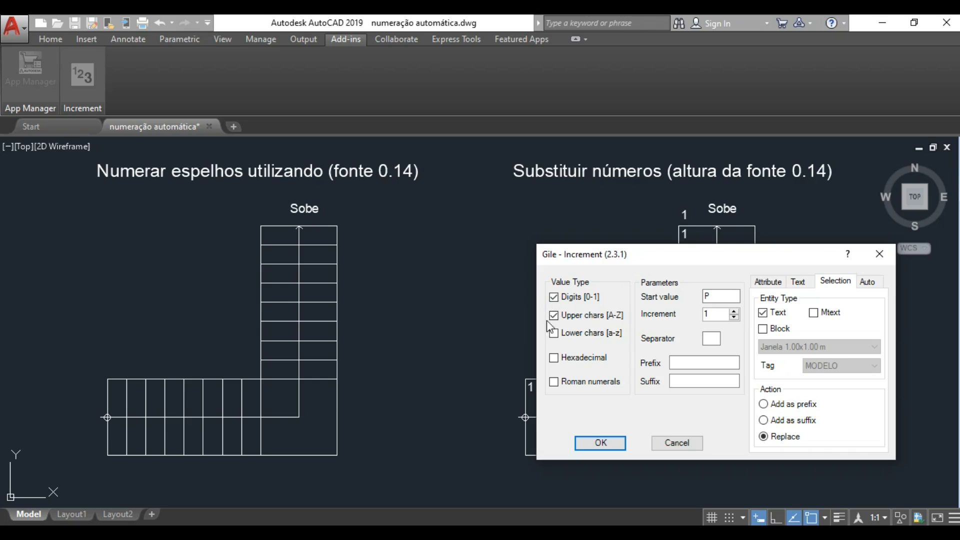
pyautogui.moveTo(649, 256); pyautogui.dragTo(621, 256)
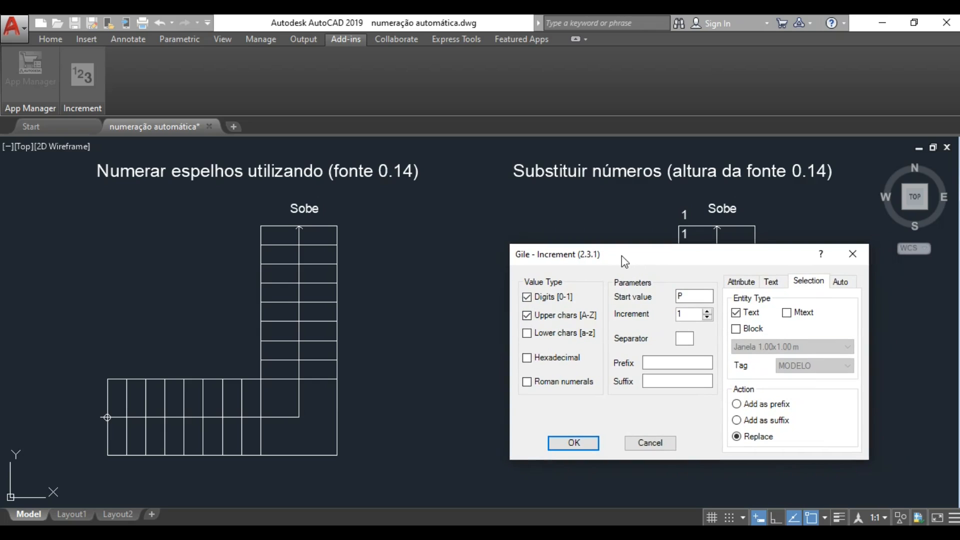
pyautogui.click(526, 316)
pyautogui.click(684, 296)
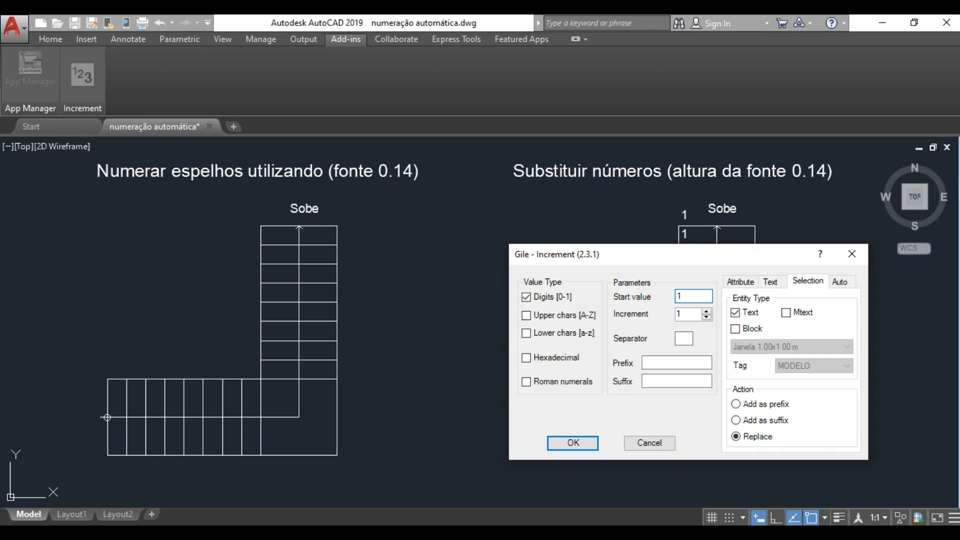
pyautogui.write('1')
# Set Increment's text height to 0.14 and start inserting numbers.
pyautogui.click(770, 283)
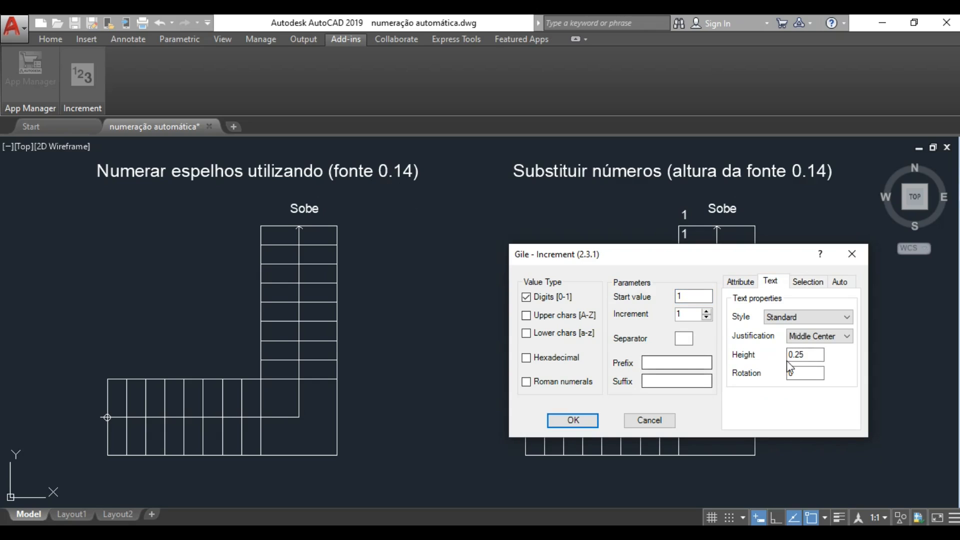
pyautogui.moveTo(805, 354); pyautogui.dragTo(795, 355)
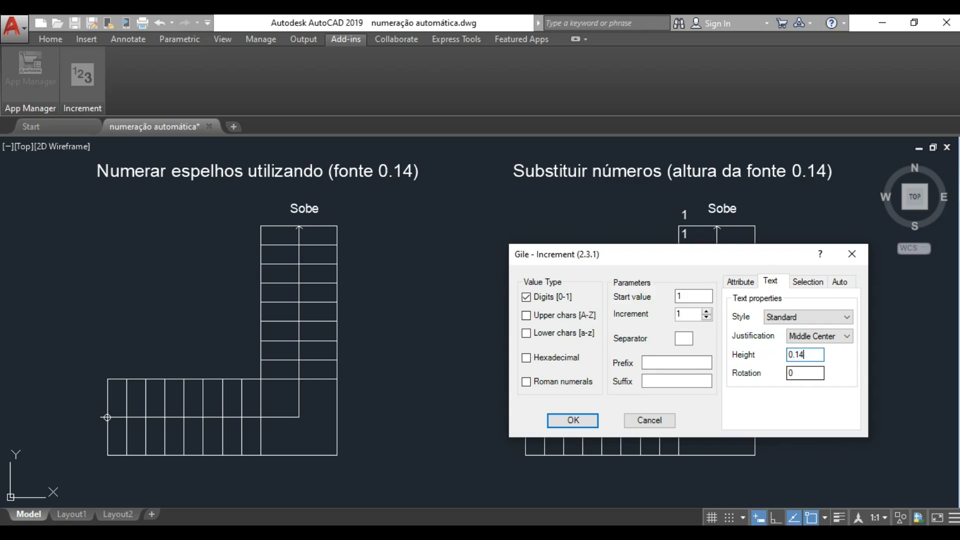
pyautogui.click(573, 420)
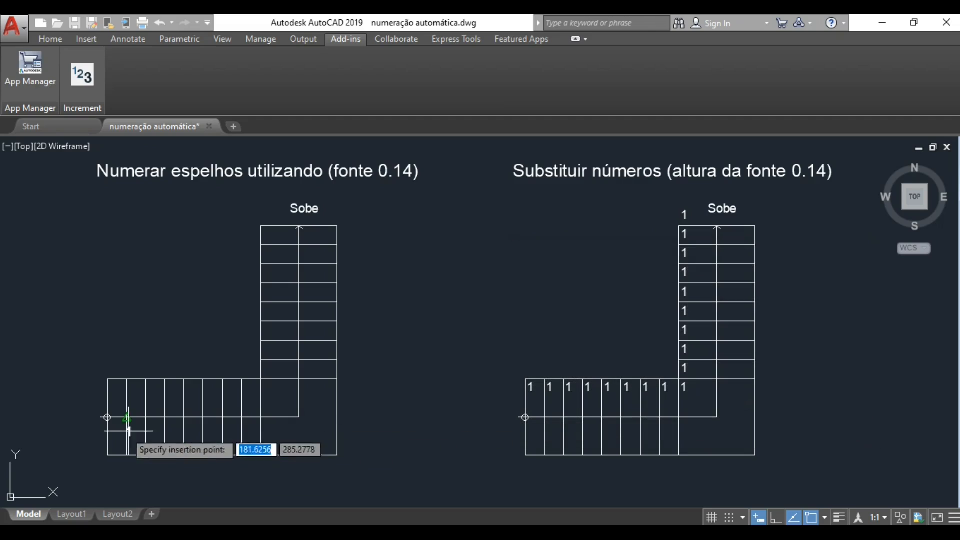
# Place the numbers 1 to 9 freehand in the treads of the staircase's lower flight, ending in the landing corner.
pyautogui.click(113, 394)
pyautogui.scroll(4, 134, 394)
pyautogui.click(131, 398)
pyautogui.click(180, 397)
pyautogui.click(228, 398)
pyautogui.click(279, 398)
pyautogui.click(330, 398)
pyautogui.click(370, 399)
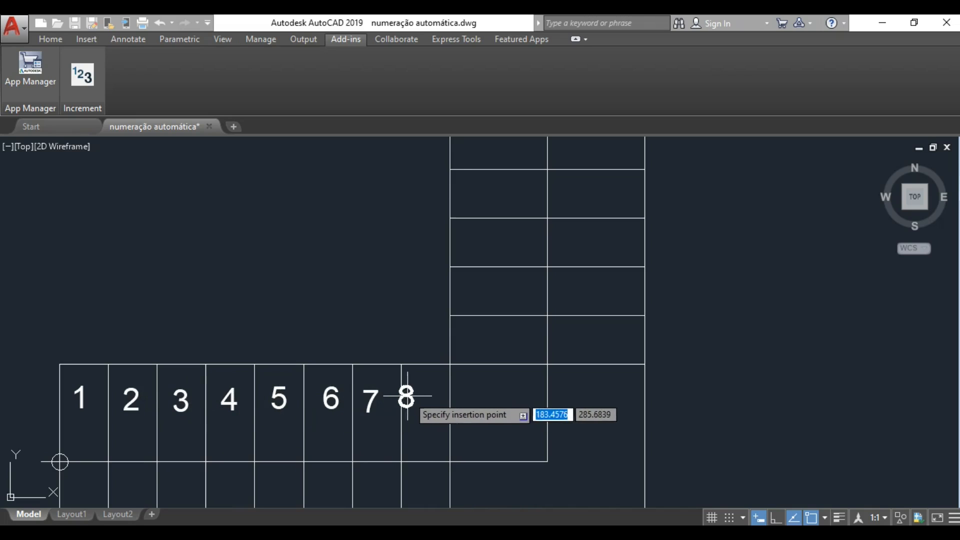
pyautogui.click(419, 396)
pyautogui.click(480, 396)
# Place the numbers 10 to 18 freehand up the staircase's upper flight, with 18 above the last tread, and end the command.
pyautogui.scroll(2, 482, 340)
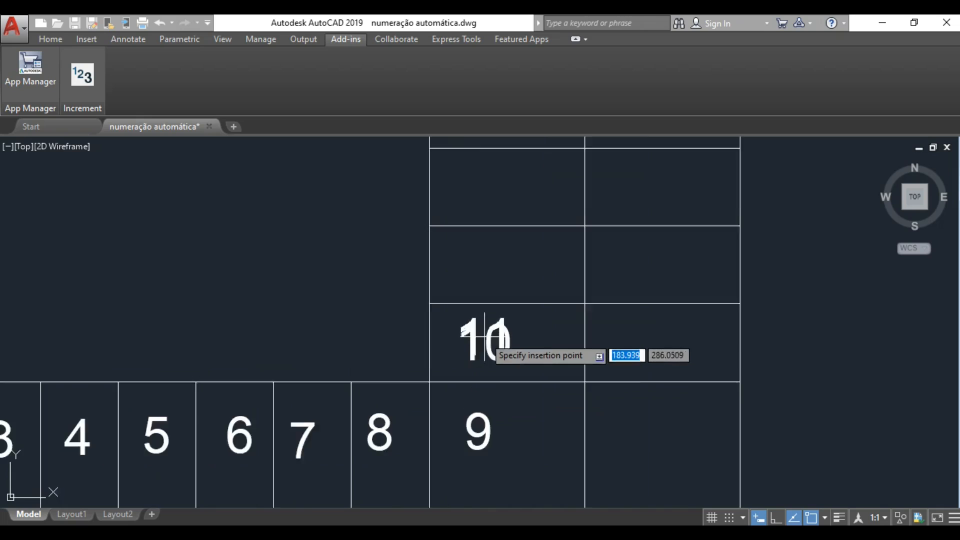
pyautogui.click(474, 384)
pyautogui.click(472, 293)
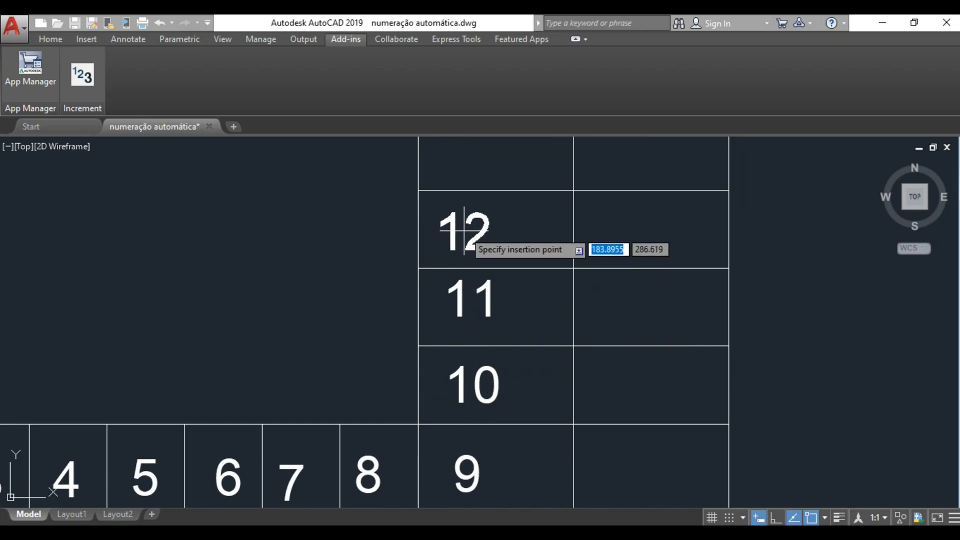
pyautogui.click(460, 241)
pyautogui.moveTo(464, 165); pyautogui.dragTo(460, 252, button='middle')
pyautogui.click(463, 231)
pyautogui.moveTo(462, 185); pyautogui.dragTo(450, 270, button='middle')
pyautogui.click(450, 250)
pyautogui.moveTo(449, 173); pyautogui.dragTo(449, 246, button='middle')
pyautogui.click(449, 245)
pyautogui.moveTo(453, 170); pyautogui.dragTo(454, 242, button='middle')
pyautogui.click(454, 242)
pyautogui.moveTo(455, 185); pyautogui.dragTo(427, 231, button='middle')
pyautogui.click(465, 214)
pyautogui.click(438, 224)
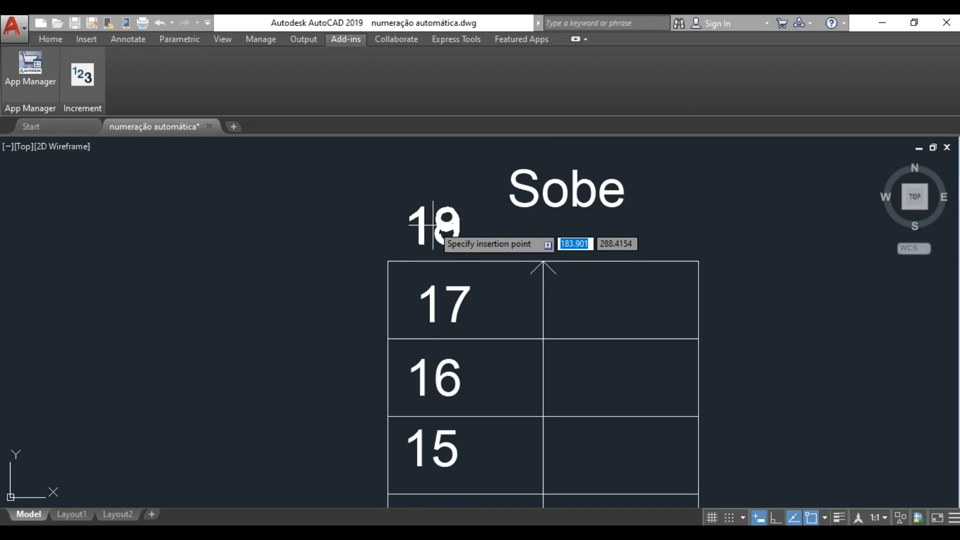
pyautogui.press('Escape')
pyautogui.scroll(-6, 470, 253)
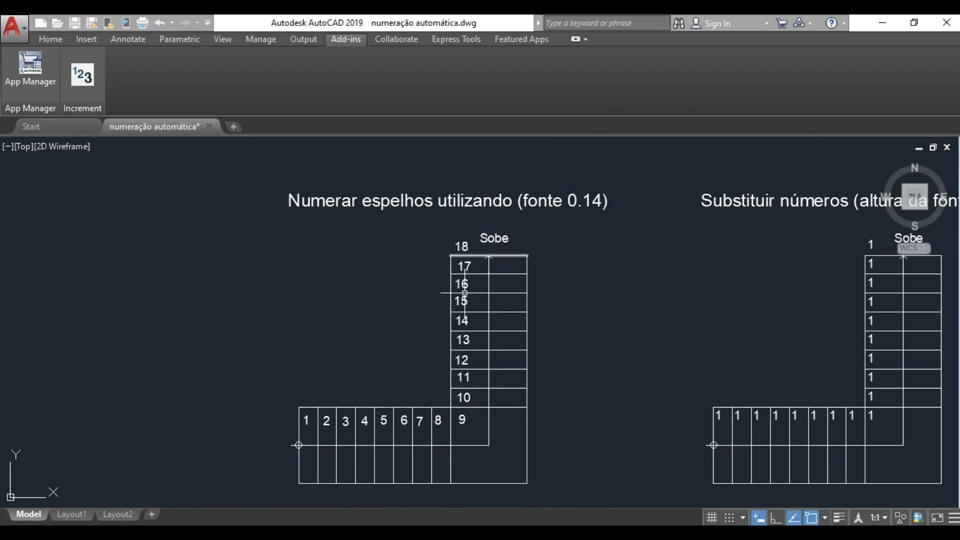
# Undo the freehand numbering of the first staircase.
pyautogui.hotkey('ctrl', 'z')
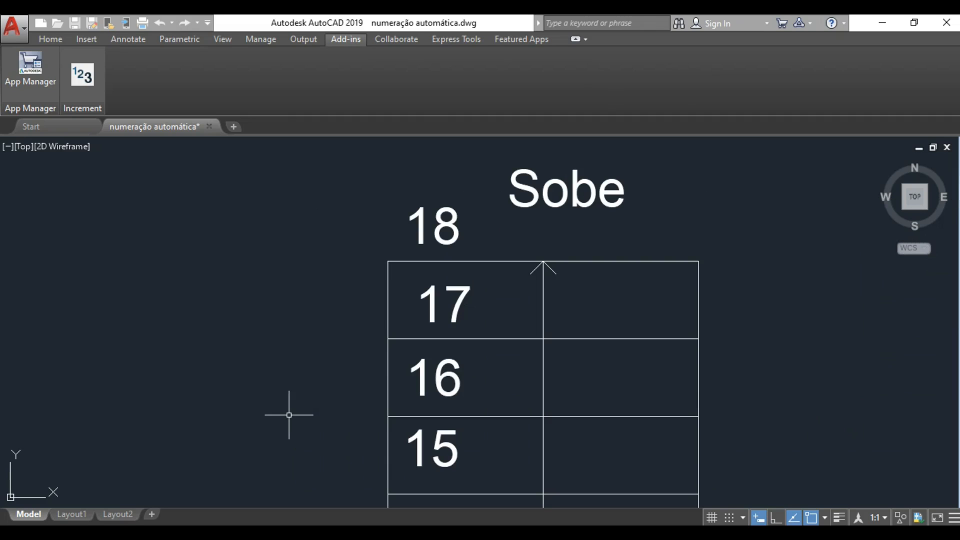
pyautogui.hotkey('ctrl', 'z')
pyautogui.scroll(2, 290, 407)
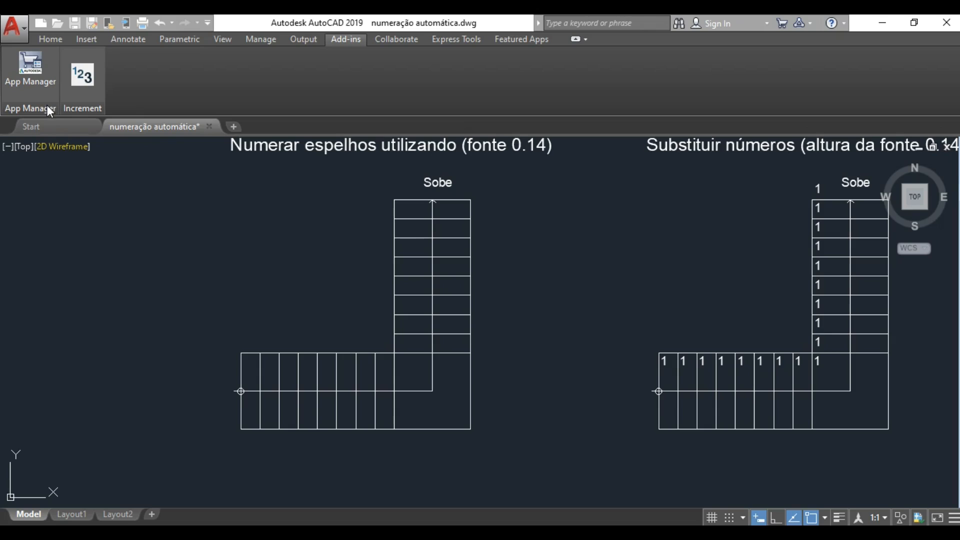
pyautogui.write('L')
pyautogui.press('BackSpace')
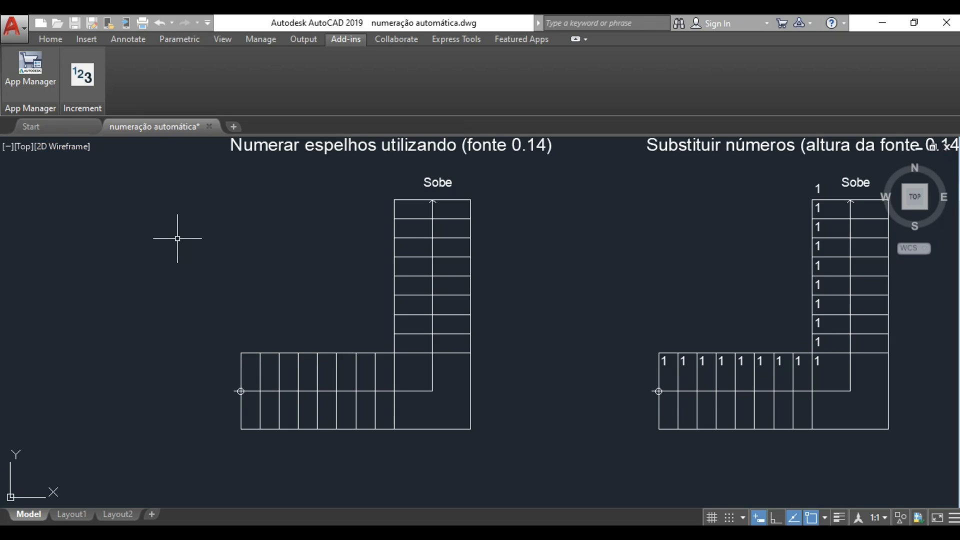
# Offset the top edge of the first staircase's lower flight 0.25 inward as a guide line for the numbers.
pyautogui.write('o')
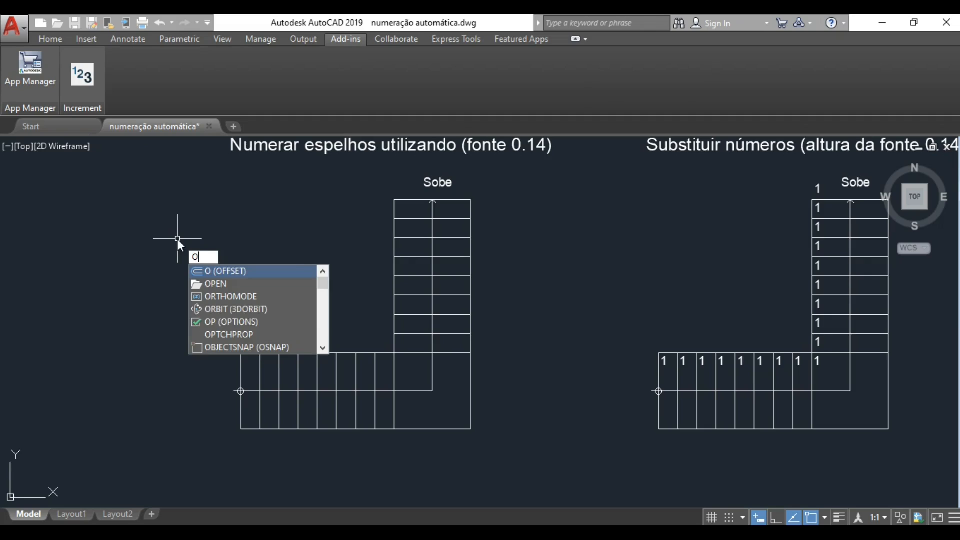
pyautogui.press('Return')
pyautogui.press('Return')
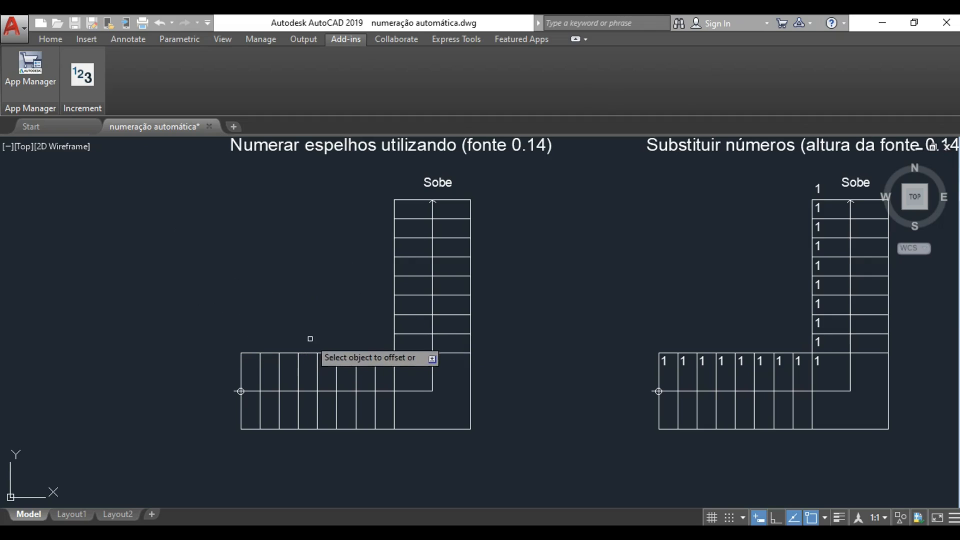
pyautogui.click(313, 353)
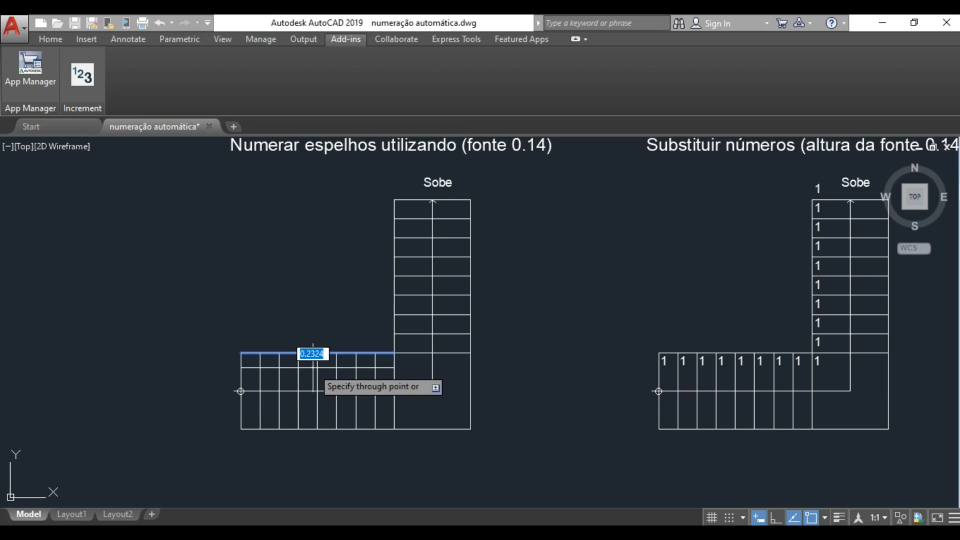
pyautogui.write('0')
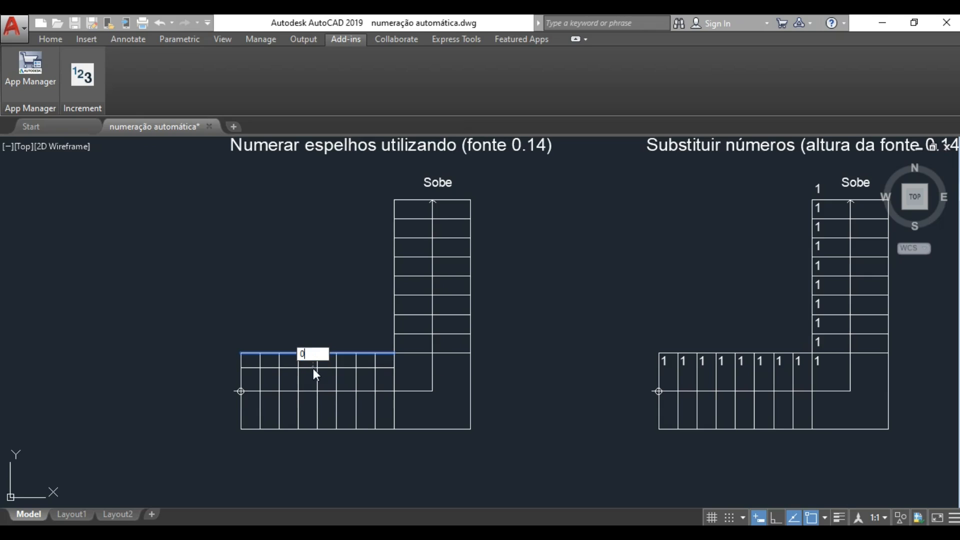
pyautogui.write('.25')
pyautogui.press('Return')
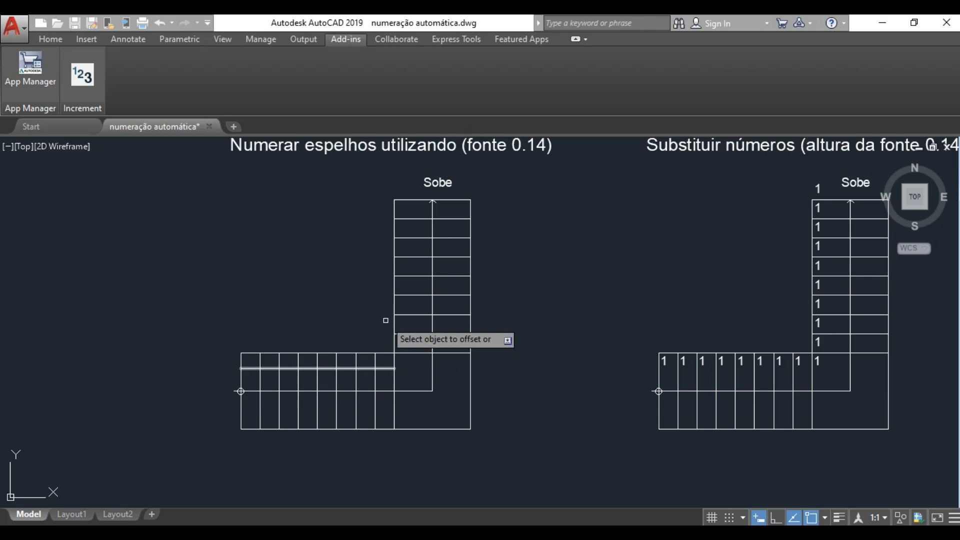
# Offset the left edge of the upper flight 0.25 inward.
pyautogui.click(394, 289)
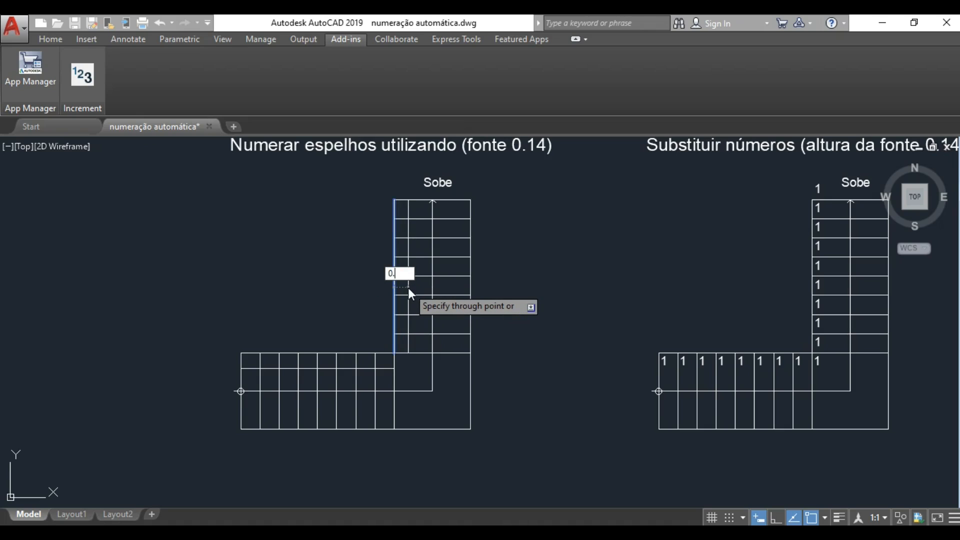
pyautogui.write('0.25')
pyautogui.press('Return')
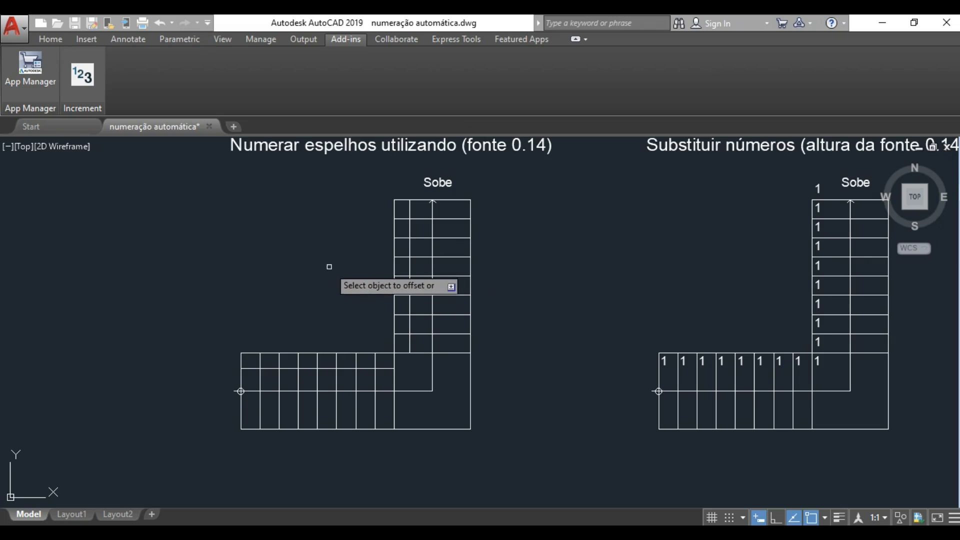
# Set Increment's start value to 1 and text justification to Bottom Left, and start inserting numbers.
pyautogui.click(82, 75)
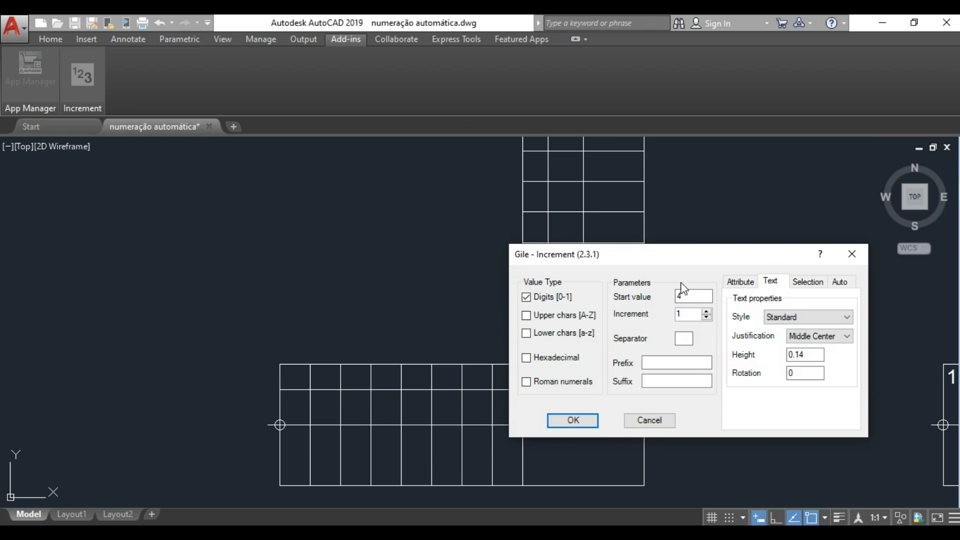
pyautogui.moveTo(693, 261); pyautogui.dragTo(318, 187)
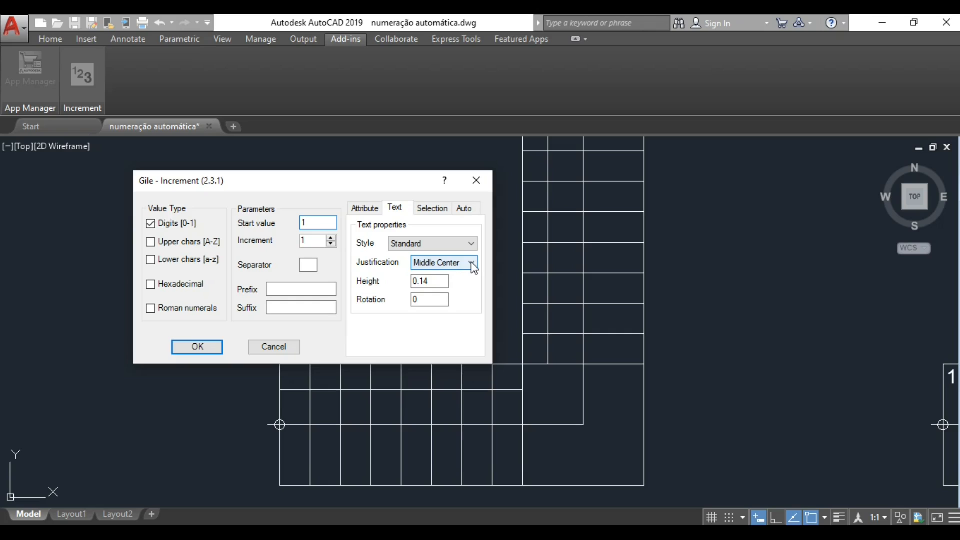
pyautogui.click(473, 265)
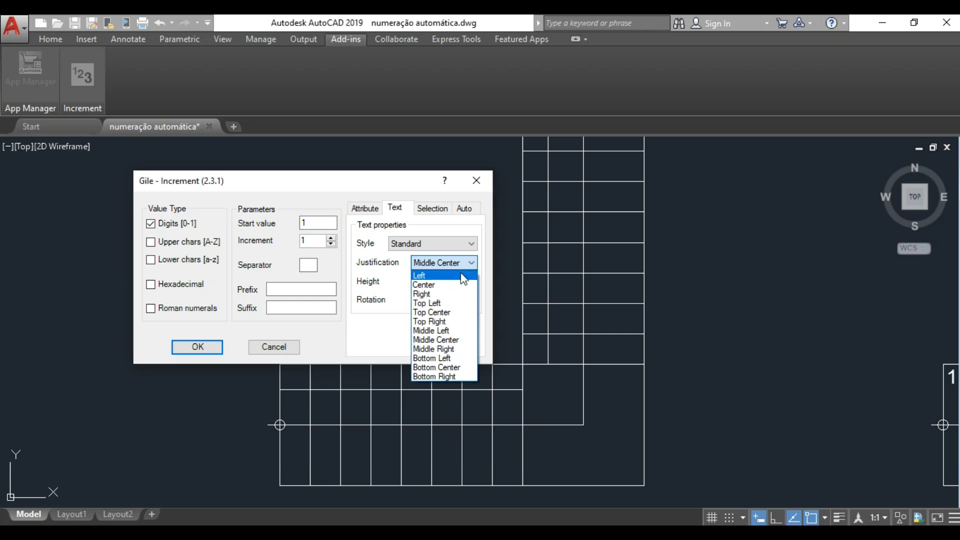
pyautogui.click(450, 360)
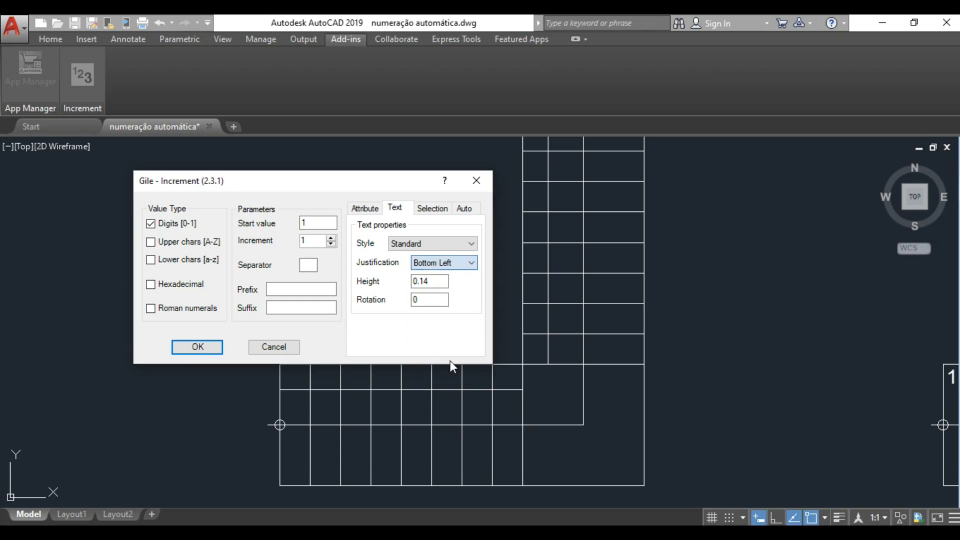
pyautogui.click(203, 349)
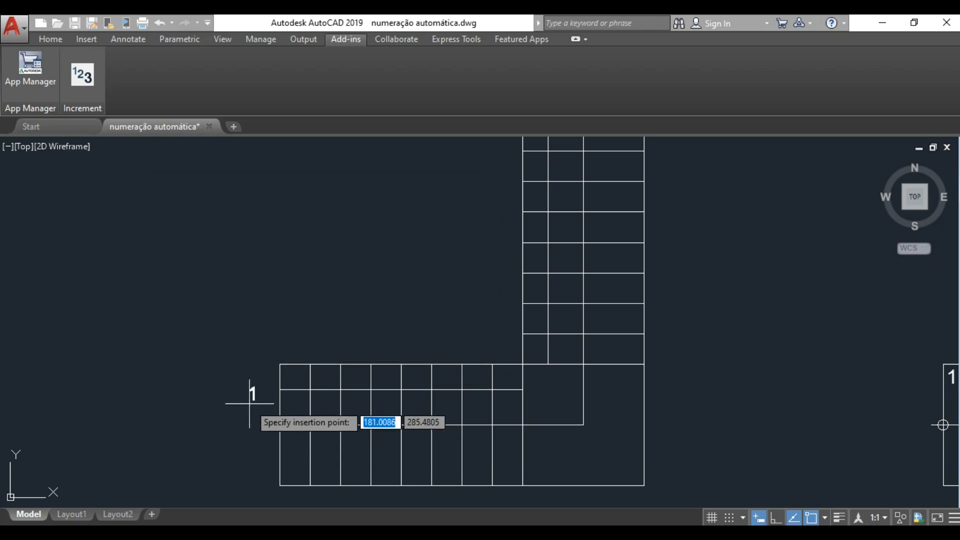
# Place the numbers 1 to 9 where the guide line meets the riser lines of the lower flight, from left to right.
pyautogui.click(280, 390)
pyautogui.click(310, 390)
pyautogui.click(341, 390)
pyautogui.click(371, 390)
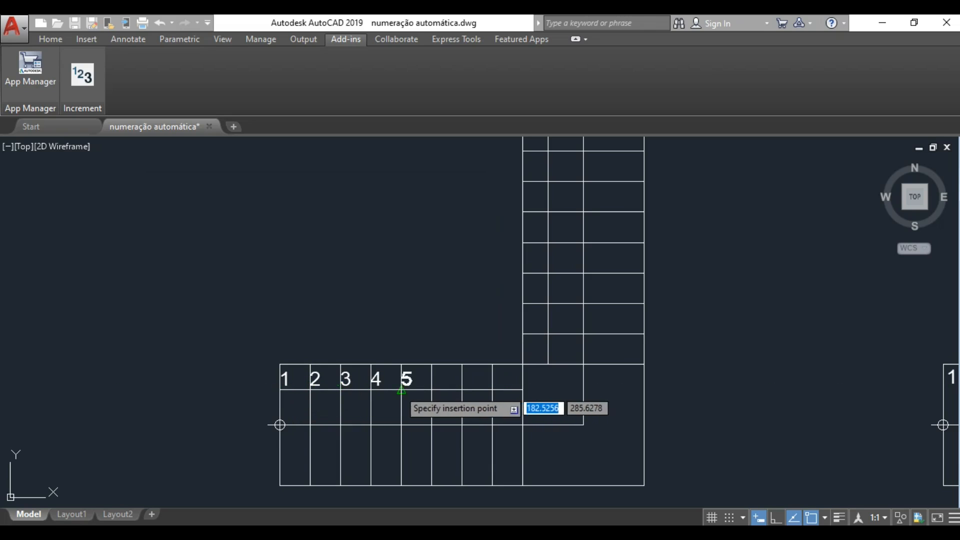
pyautogui.click(401, 390)
pyautogui.click(431, 390)
pyautogui.click(462, 390)
pyautogui.click(493, 390)
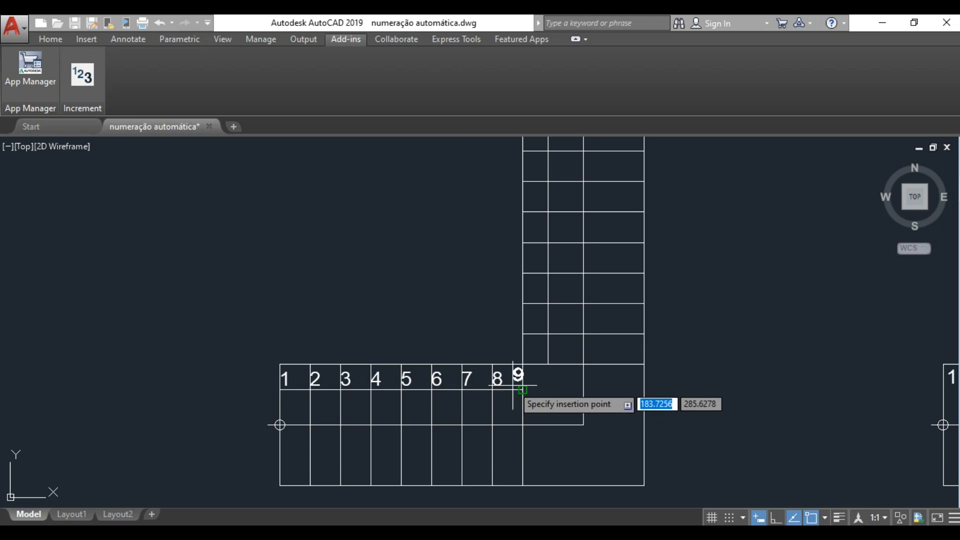
pyautogui.click(523, 390)
# Place the numbers 10 to 18 at the left ends of the upper flight's riser lines, going upward, and end the command.
pyautogui.click(523, 364)
pyautogui.click(523, 334)
pyautogui.click(523, 303)
pyautogui.click(523, 273)
pyautogui.click(523, 242)
pyautogui.click(523, 212)
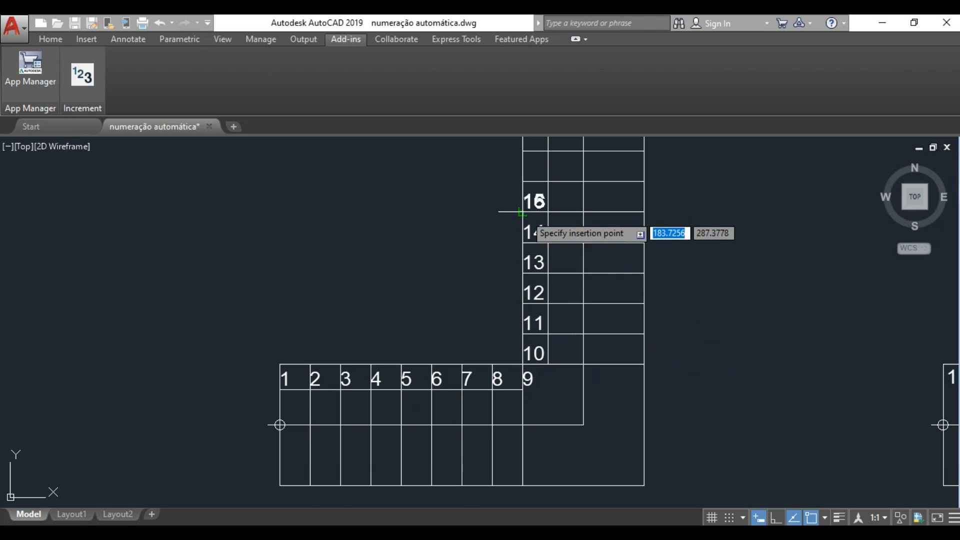
pyautogui.moveTo(522, 212); pyautogui.dragTo(524, 283, button='middle')
pyautogui.click(525, 252)
pyautogui.click(523, 221)
pyautogui.click(525, 191)
pyautogui.press('Escape')
# Set Increment's selection mode to replace Text and Mtext objects, with start value 1, for the second staircase's labels.
pyautogui.scroll(-2, 449, 275)
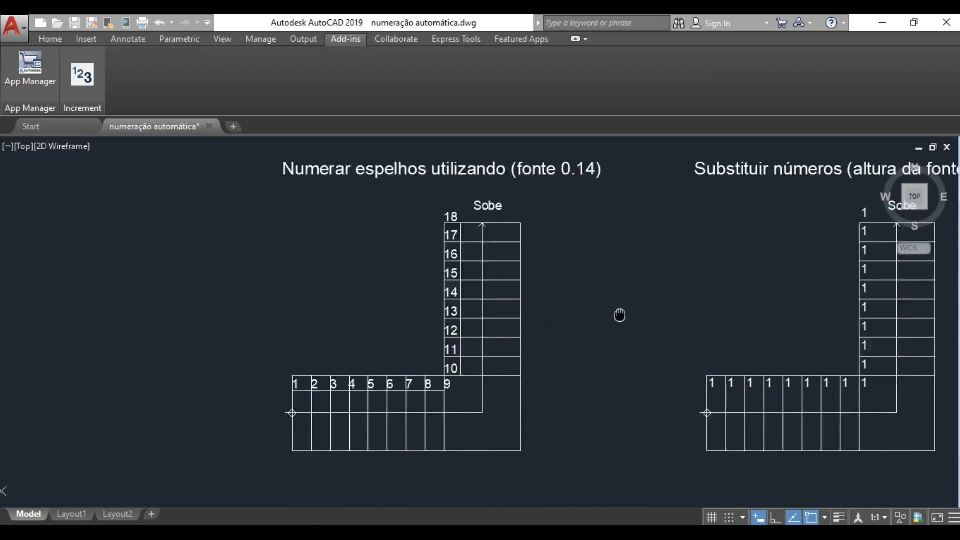
pyautogui.moveTo(669, 315); pyautogui.dragTo(332, 325, button='middle')
pyautogui.scroll(2, 453, 374)
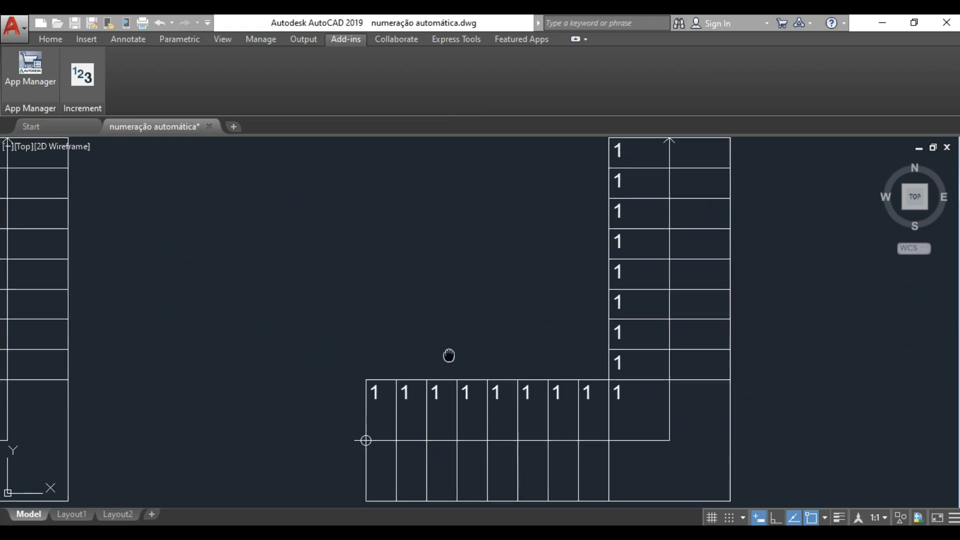
pyautogui.moveTo(450, 358); pyautogui.dragTo(430, 317, button='middle')
pyautogui.click(83, 79)
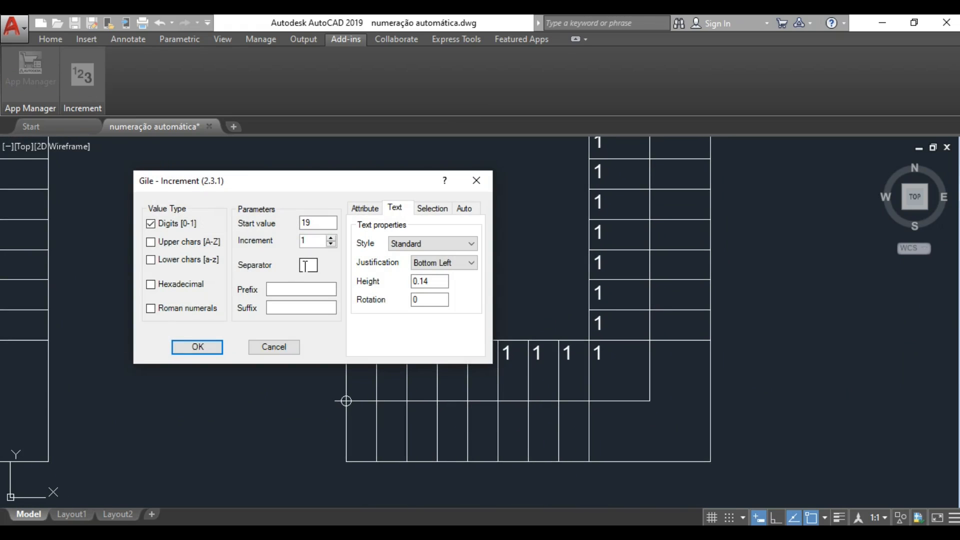
pyautogui.click(431, 209)
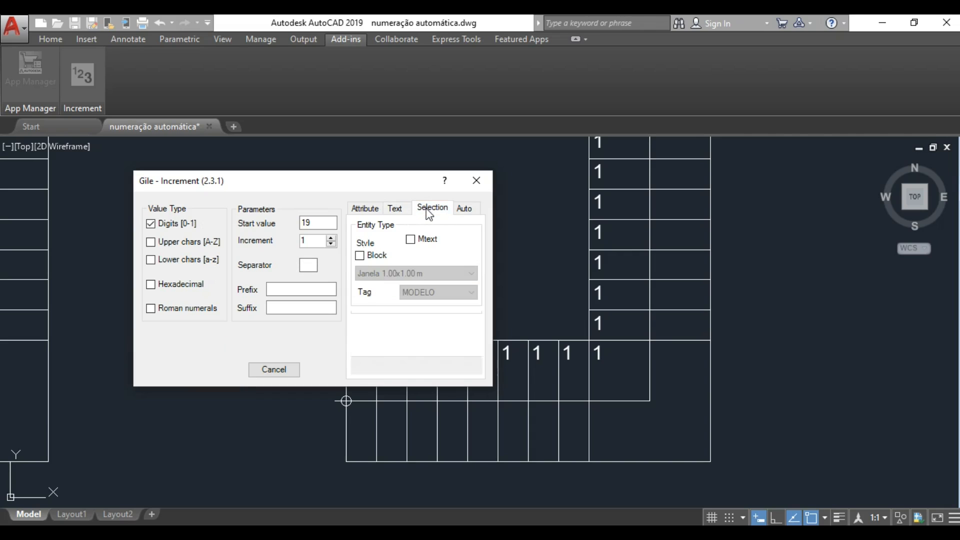
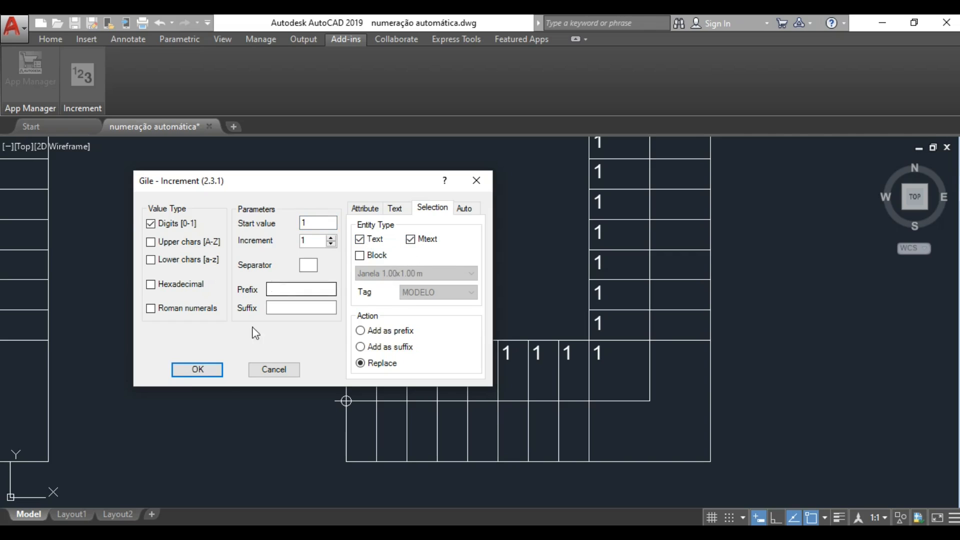
pyautogui.click(209, 370)
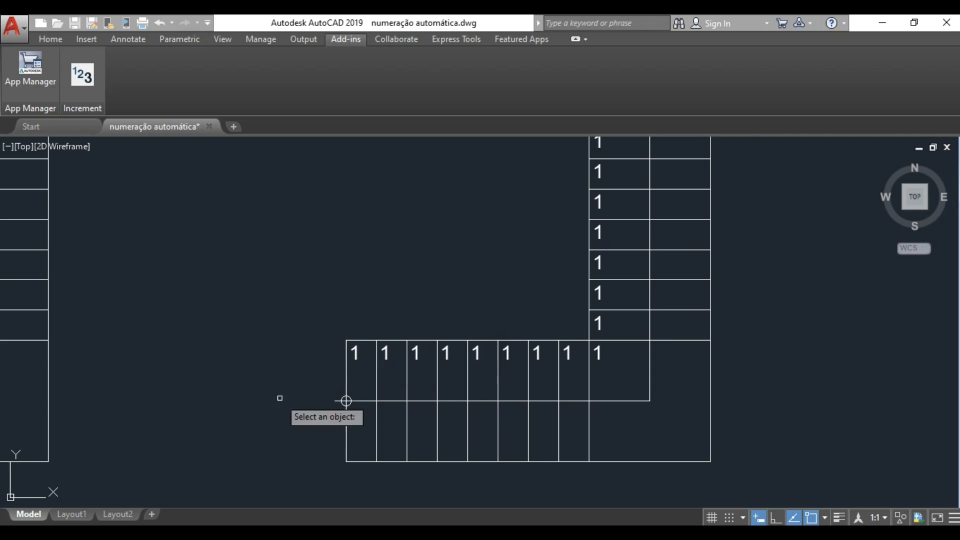
# Replace the second staircase's lower-flight labels one by one with 1 to 9, from left to right.
pyautogui.click(356, 352)
pyautogui.click(385, 352)
pyautogui.click(416, 352)
pyautogui.click(447, 353)
pyautogui.click(477, 353)
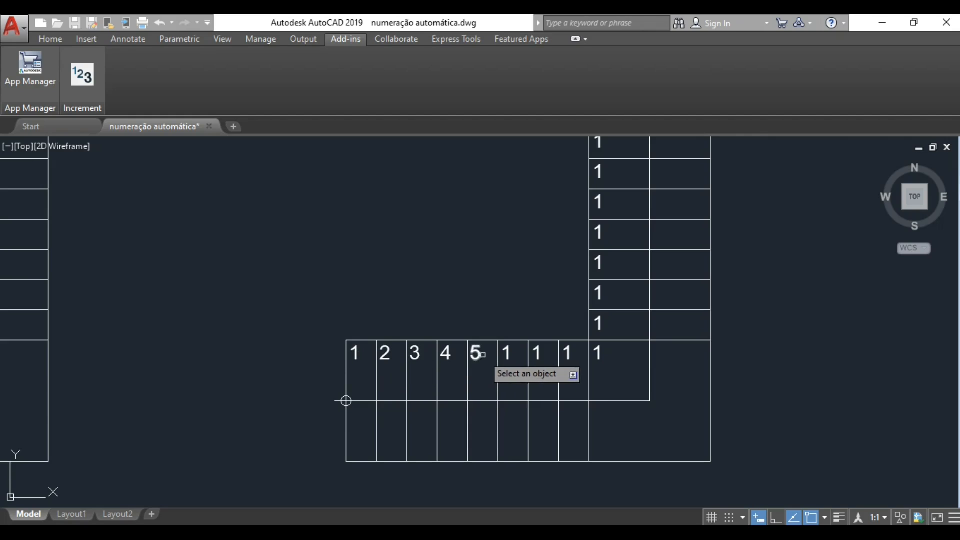
pyautogui.click(511, 353)
pyautogui.click(537, 353)
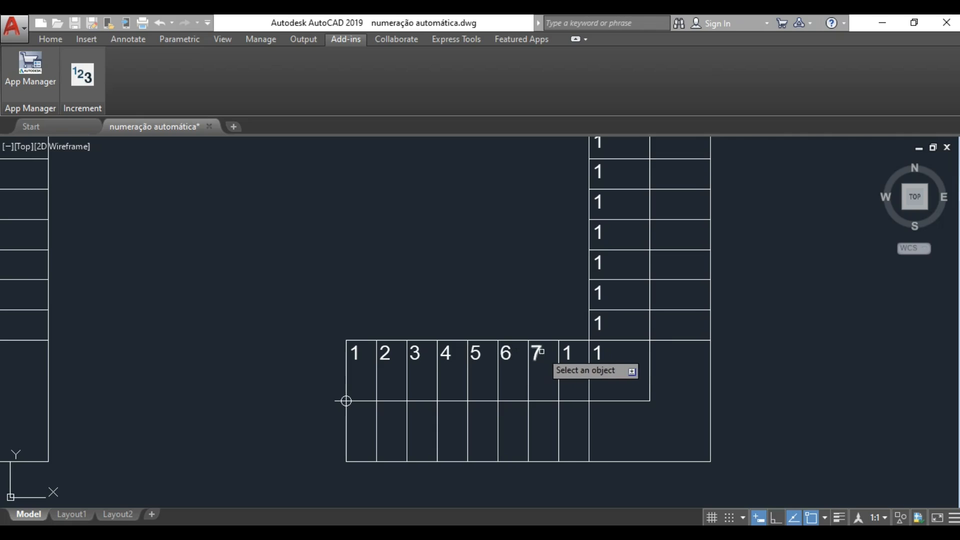
pyautogui.click(565, 354)
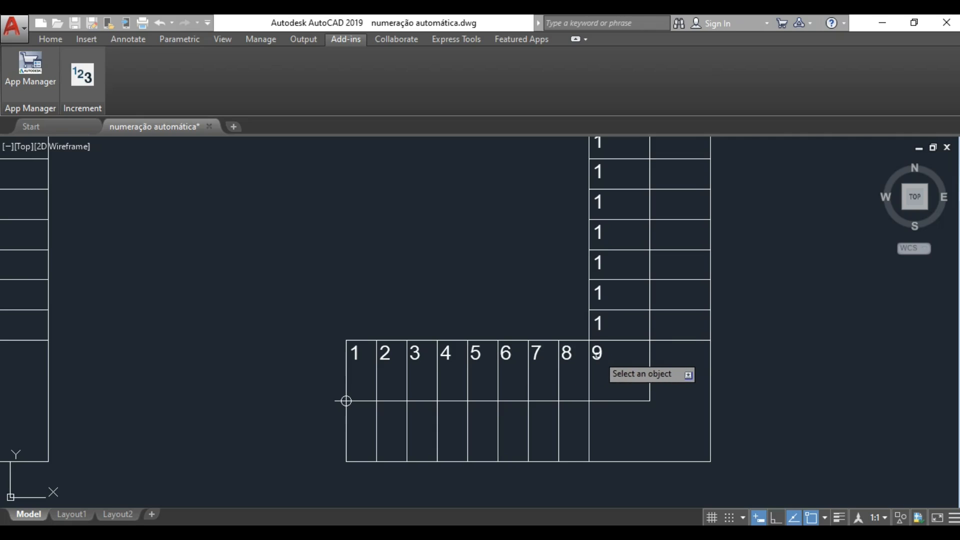
pyautogui.click(597, 354)
# Replace the second staircase's upper-flight labels one by one with 10 to 18, going upward, and undo the whole replacement.
pyautogui.click(598, 324)
pyautogui.click(598, 293)
pyautogui.click(598, 262)
pyautogui.click(600, 234)
pyautogui.moveTo(600, 234); pyautogui.dragTo(590, 306, button='middle')
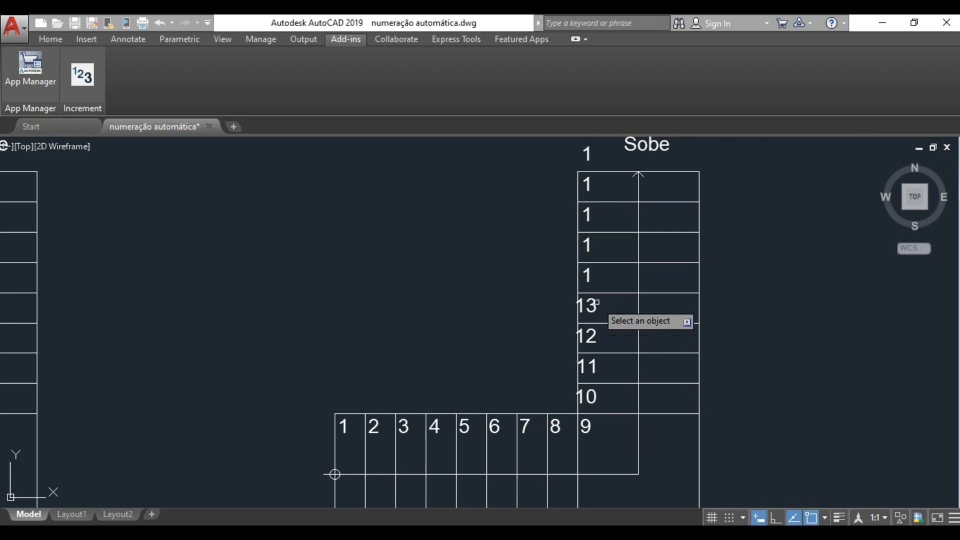
pyautogui.click(590, 277)
pyautogui.click(585, 244)
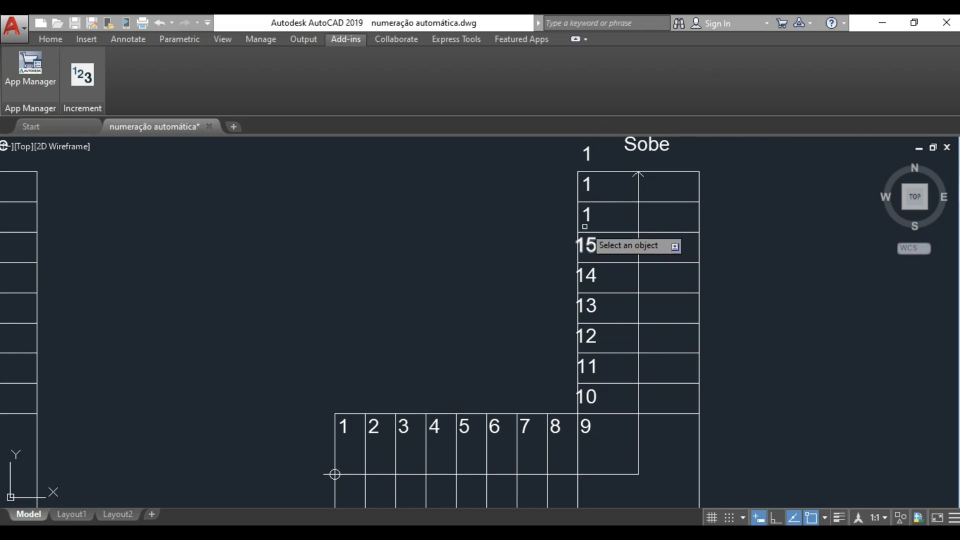
pyautogui.click(586, 215)
pyautogui.click(590, 186)
pyautogui.click(588, 154)
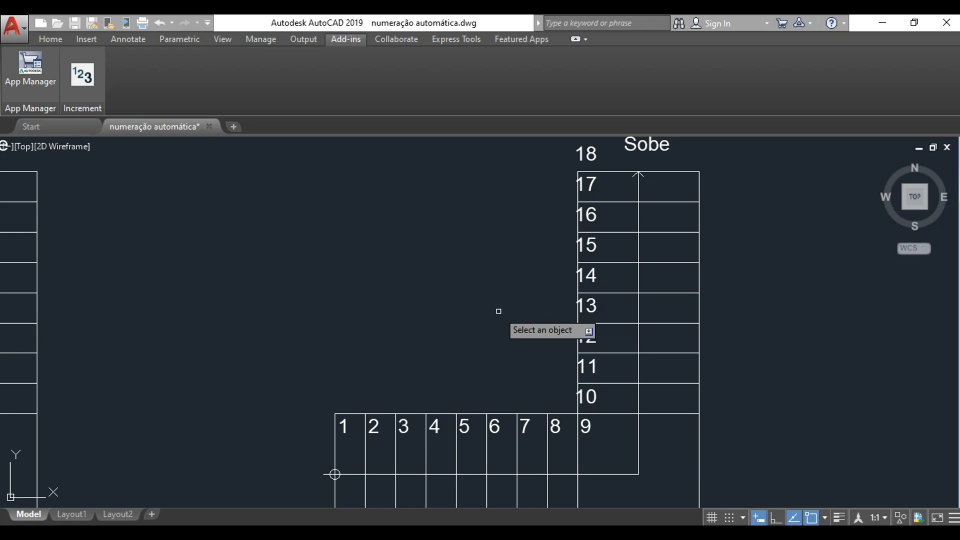
pyautogui.press('Escape')
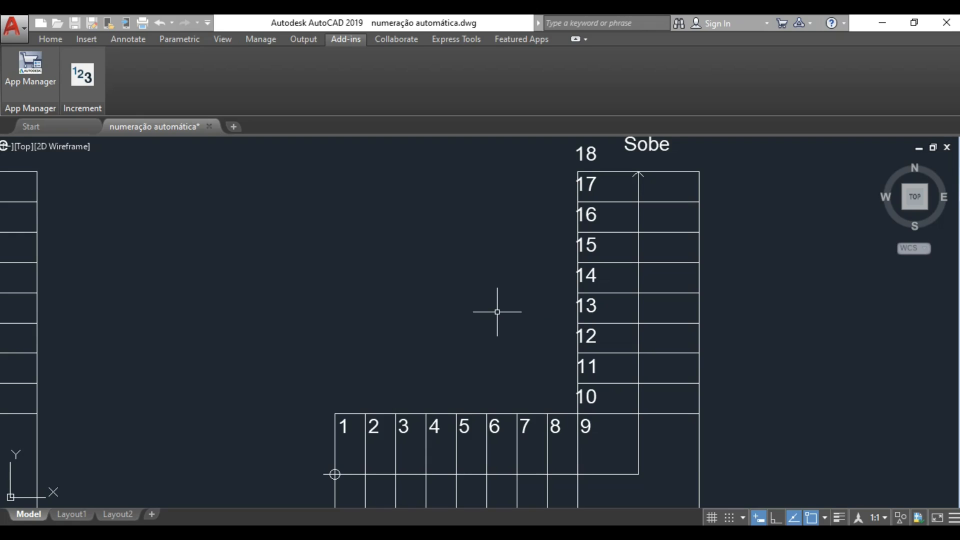
pyautogui.hotkey('ctrl', 'z')
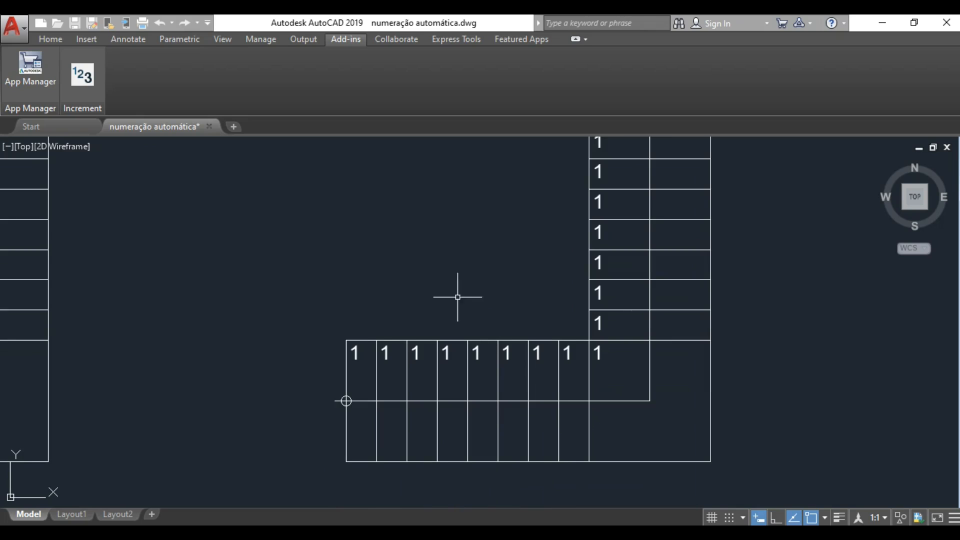
# Set Increment's automatic mode to replace Mtext from start value 1, sorted by X Ascending, then Y Ascending, according to WCS.
pyautogui.click(82, 75)
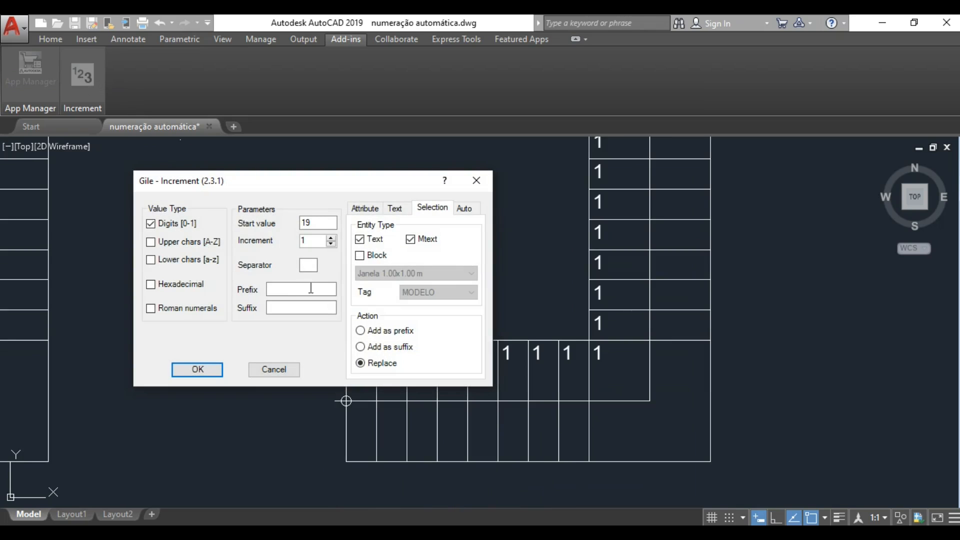
pyautogui.click(465, 209)
pyautogui.click(411, 240)
pyautogui.moveTo(306, 223); pyautogui.dragTo(285, 223)
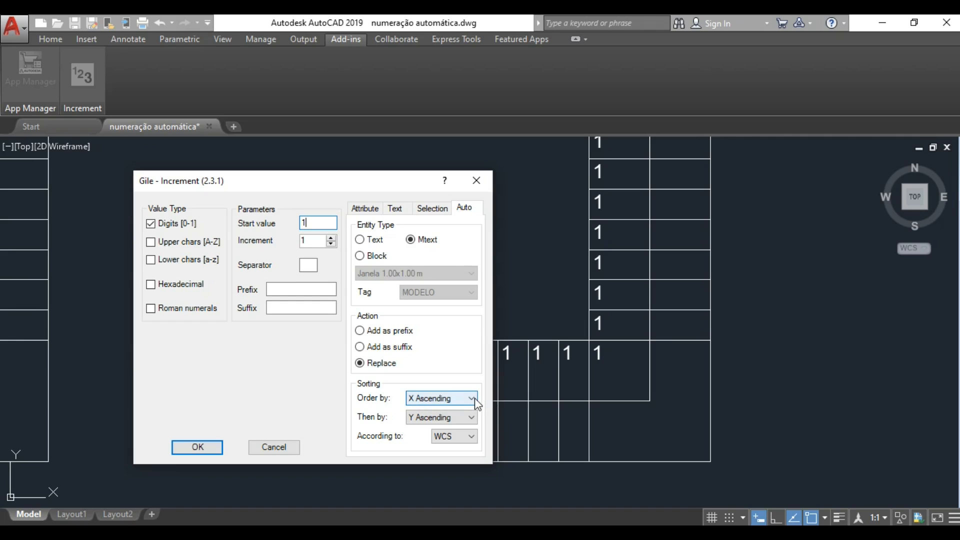
pyautogui.click(470, 417)
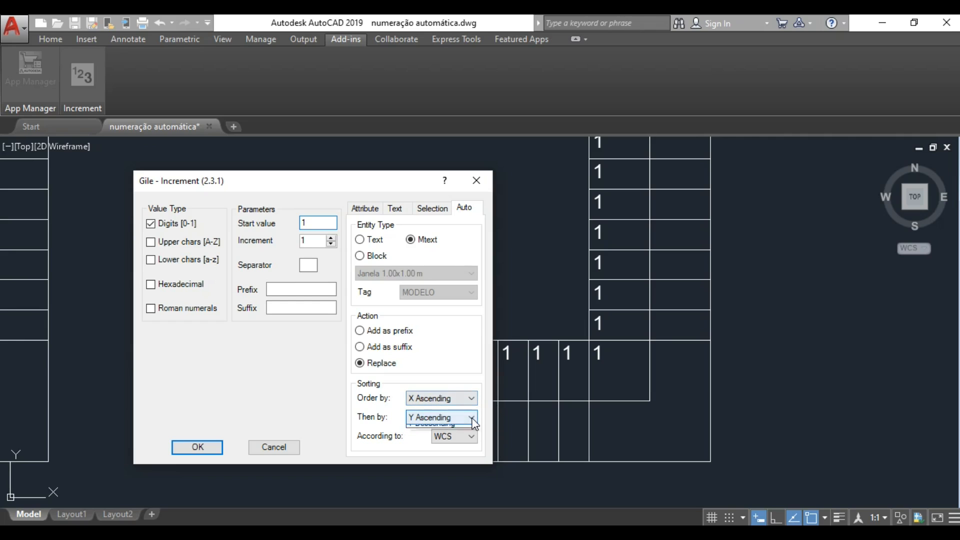
pyautogui.click(440, 433)
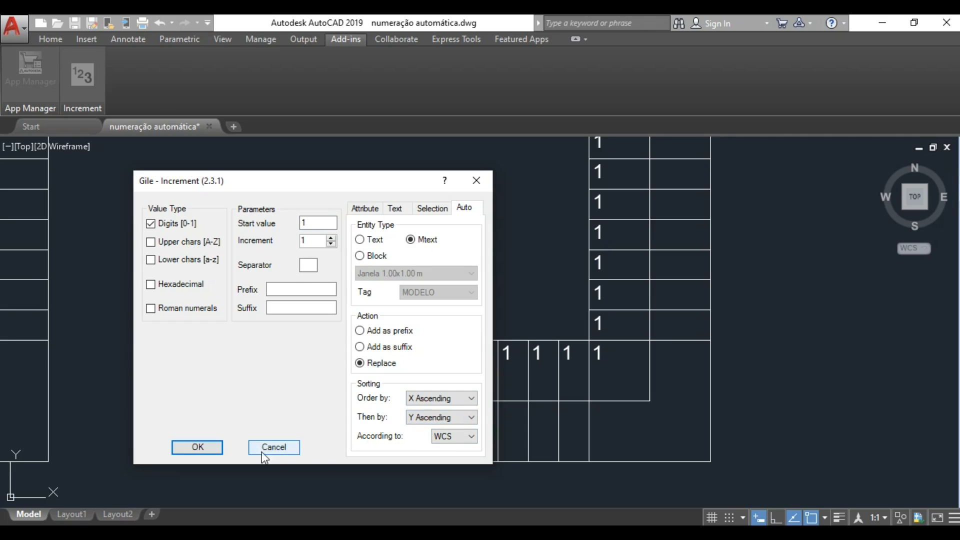
pyautogui.click(198, 446)
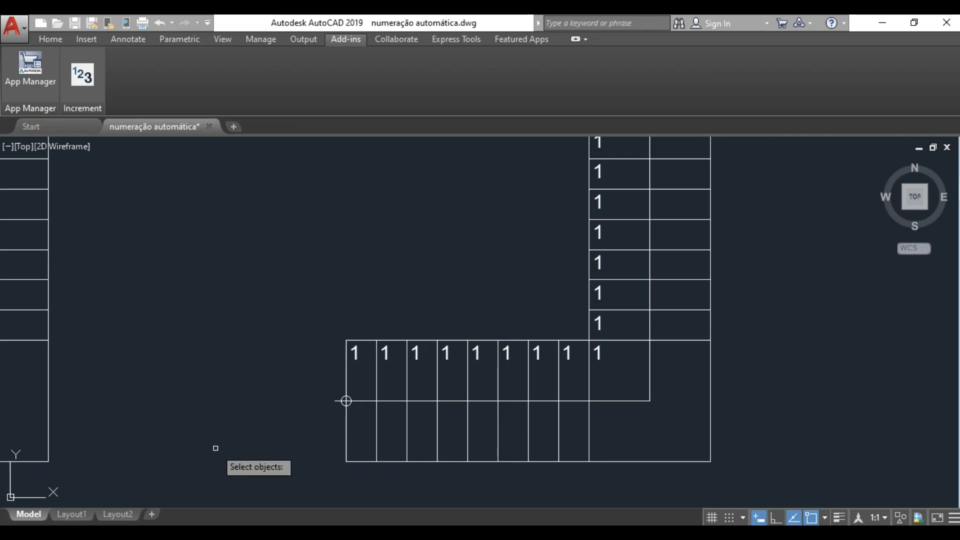
# Select all the labels on both flights of the second staircase and renumber them automatically.
pyautogui.click(286, 369)
pyautogui.scroll(-4, 509, 357)
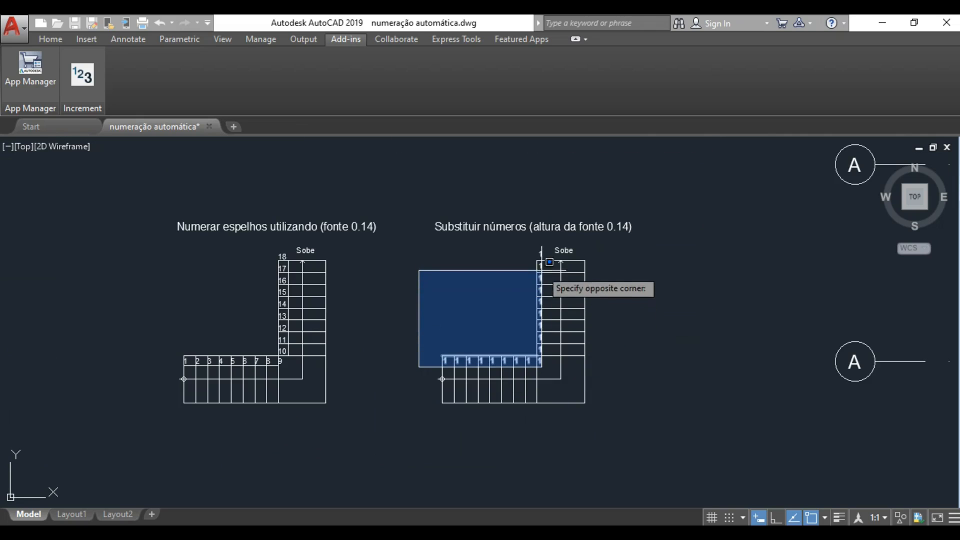
pyautogui.click(548, 240)
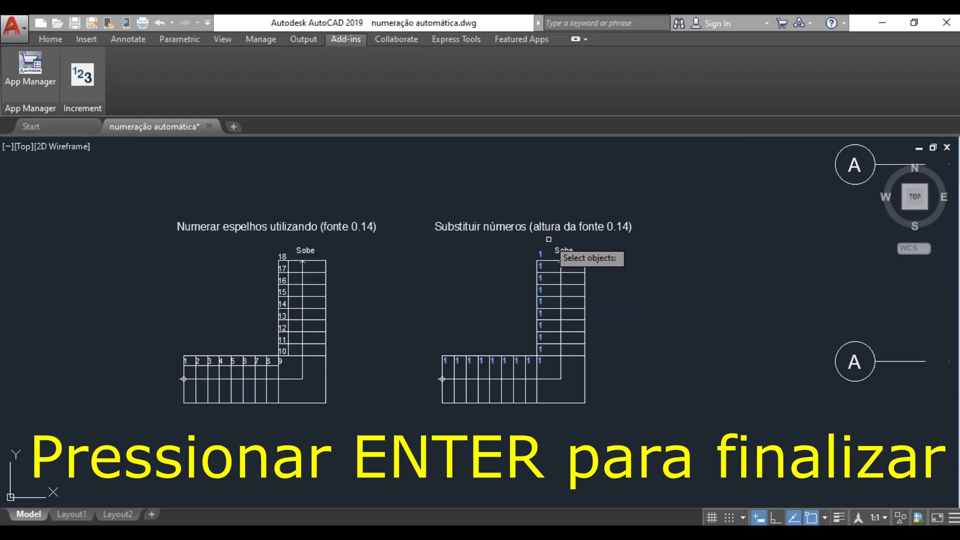
pyautogui.press('Return')
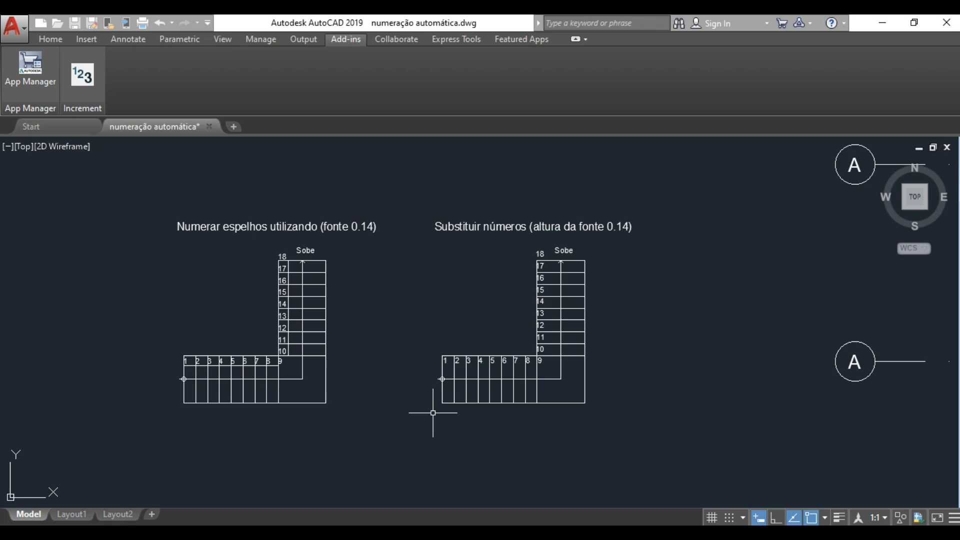
# Configure Increment for the axis grid with start value 1, replacing individually selected Text and Mtext objects.
pyautogui.scroll(-4, 407, 388)
pyautogui.moveTo(547, 386)
pyautogui.mouseDown(button='middle')
pyautogui.moveTo(384, 384)
pyautogui.moveTo(242, 359)
pyautogui.moveTo(240, 347)
pyautogui.mouseUp(button='middle')
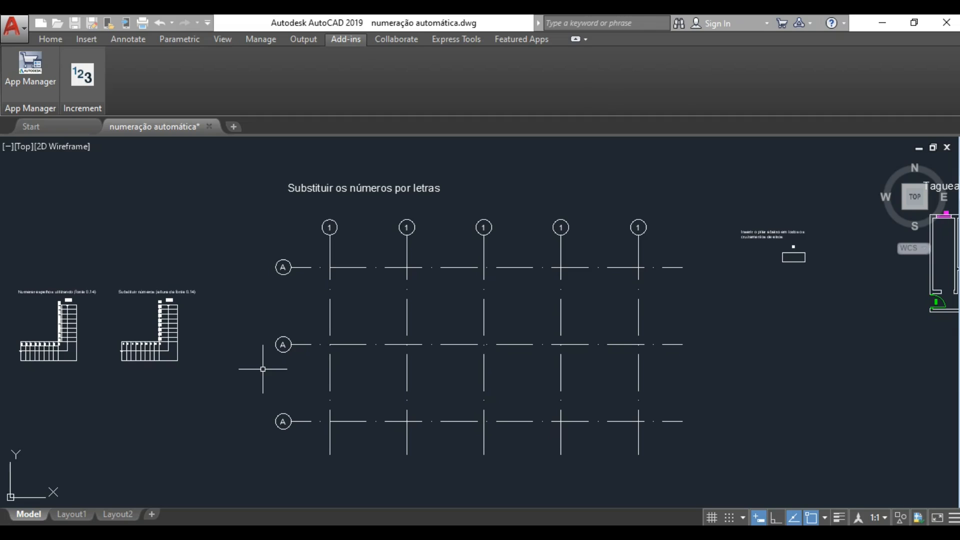
pyautogui.click(83, 75)
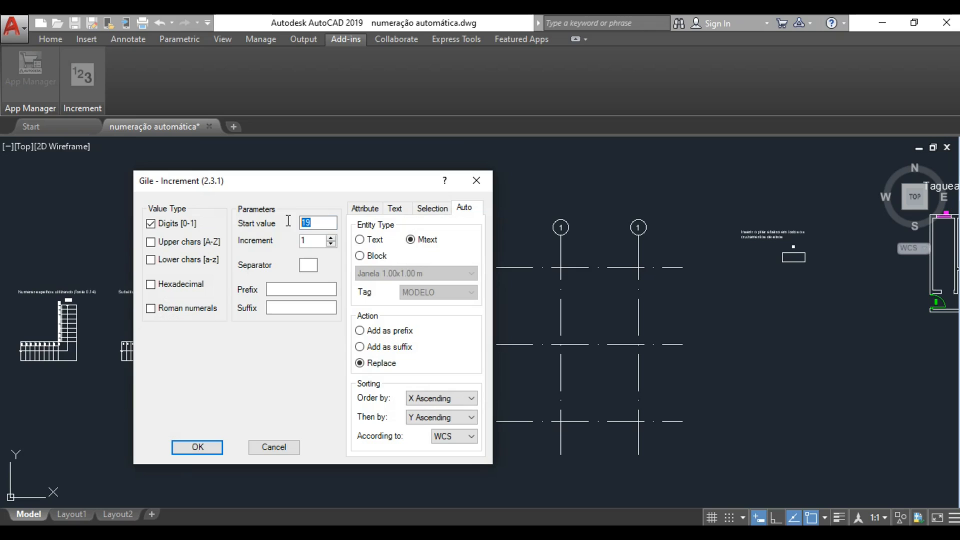
pyautogui.write('1')
pyautogui.press('Return')
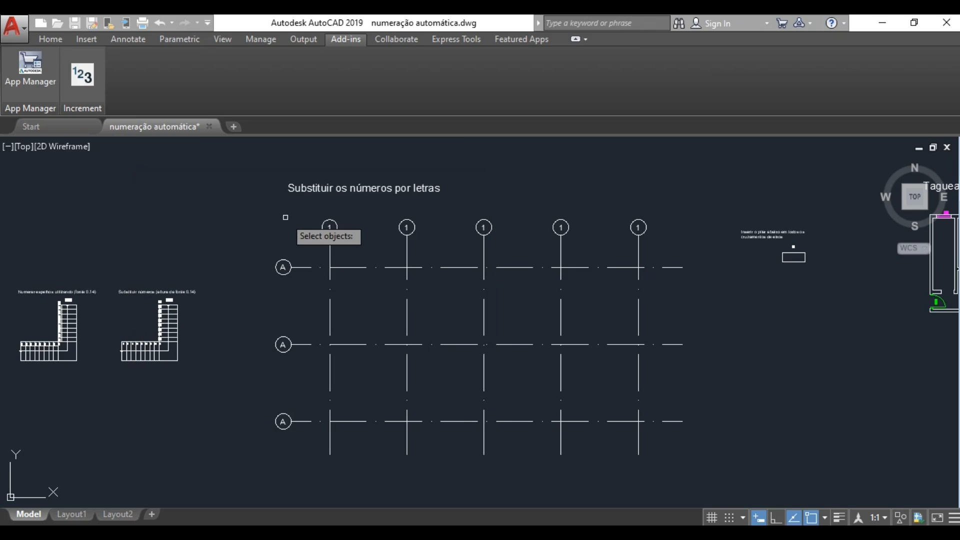
pyautogui.click(81, 76)
pyautogui.moveTo(249, 184); pyautogui.dragTo(184, 177)
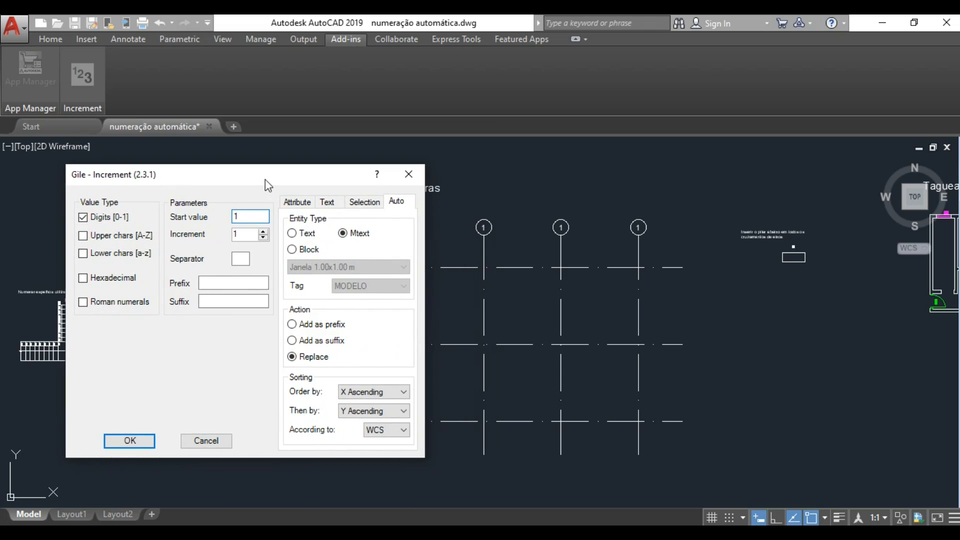
pyautogui.moveTo(265, 179); pyautogui.dragTo(190, 165)
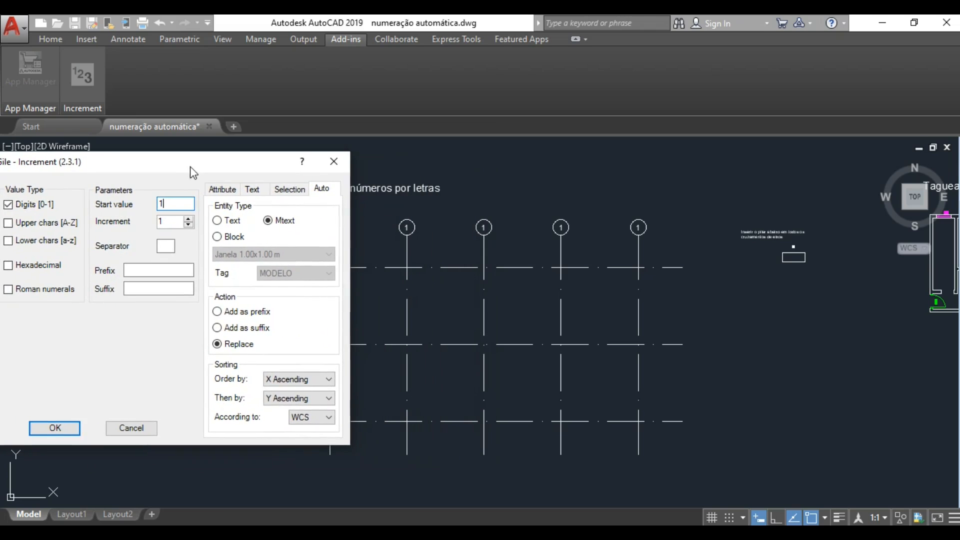
pyautogui.click(288, 189)
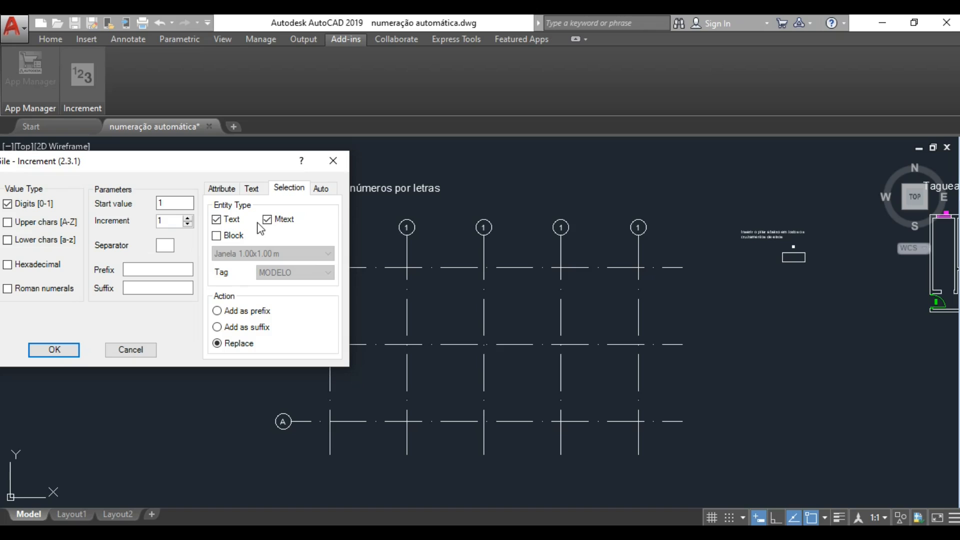
pyautogui.click(55, 350)
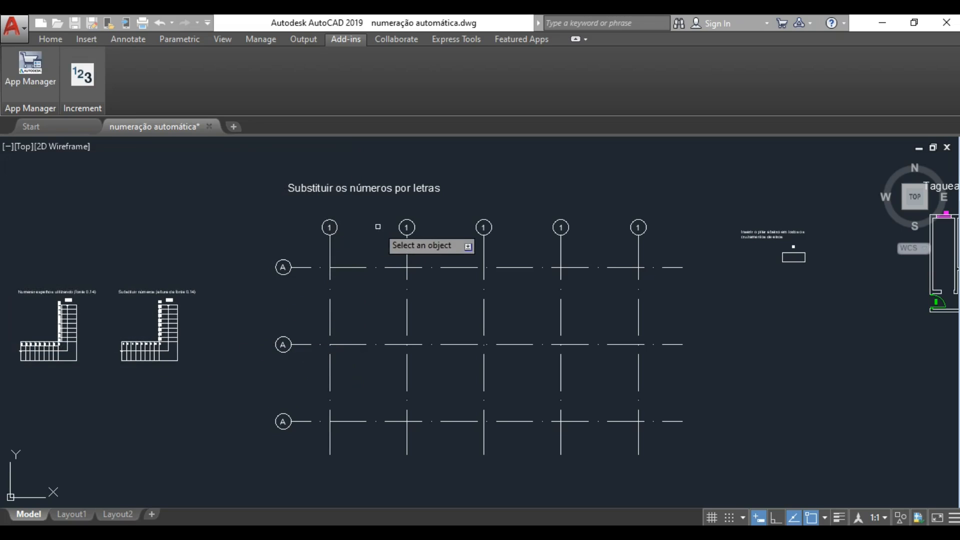
# Renumber the vertical axis bubbles from 1 to 5, going from left to right.
pyautogui.click(406, 228)
pyautogui.click(483, 227)
pyautogui.click(560, 228)
pyautogui.click(638, 228)
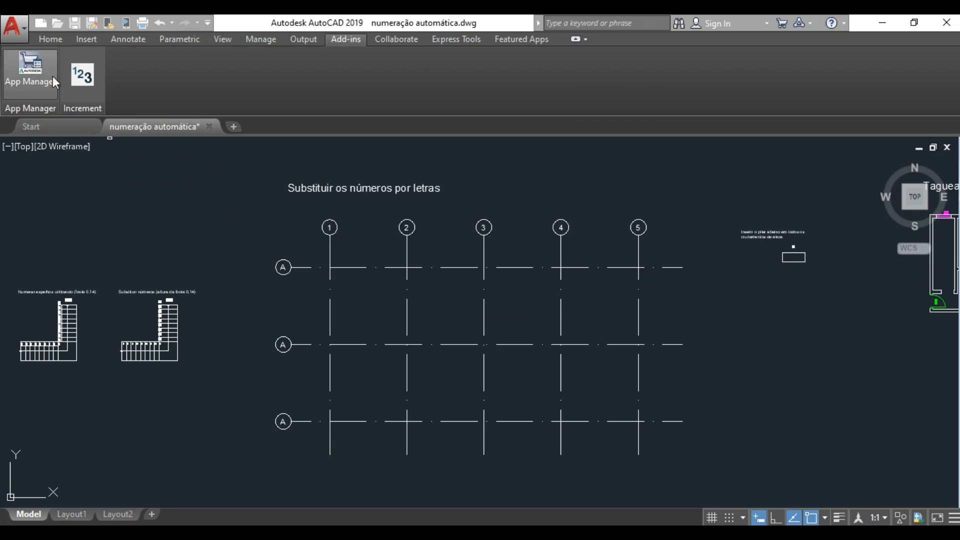
# Set Increment's start value to A with Upper chars [A-Z] enabled, and start picking labels.
pyautogui.click(82, 76)
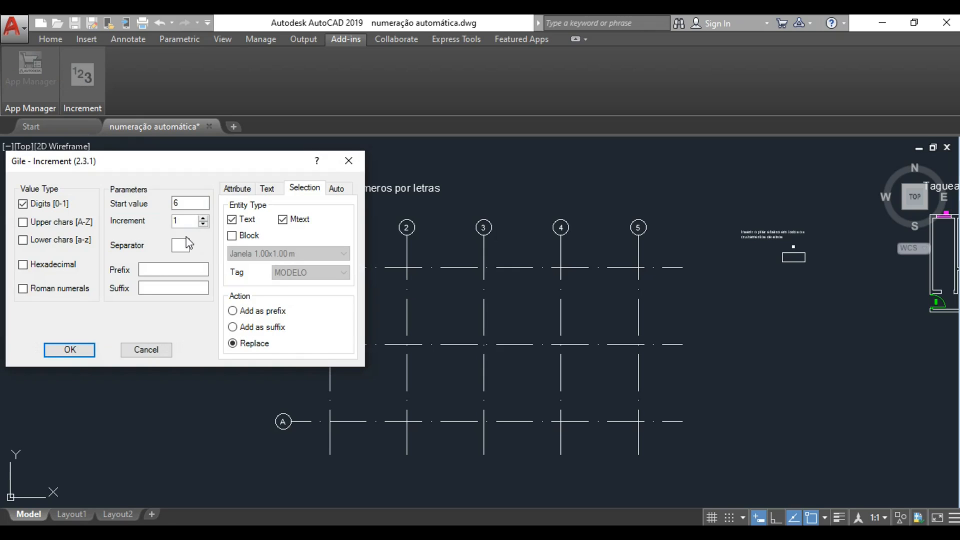
pyautogui.doubleClick(177, 203)
pyautogui.write('A')
pyautogui.click(23, 222)
pyautogui.click(75, 350)
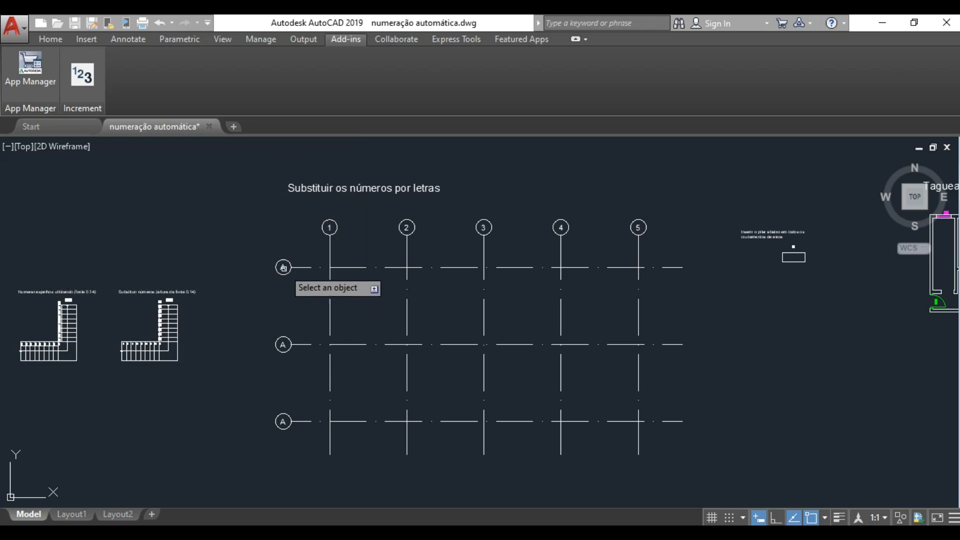
# Letter the horizontal axis bubbles A to C from top to bottom and end the command.
pyautogui.click(283, 345)
pyautogui.click(283, 421)
pyautogui.press('Escape')
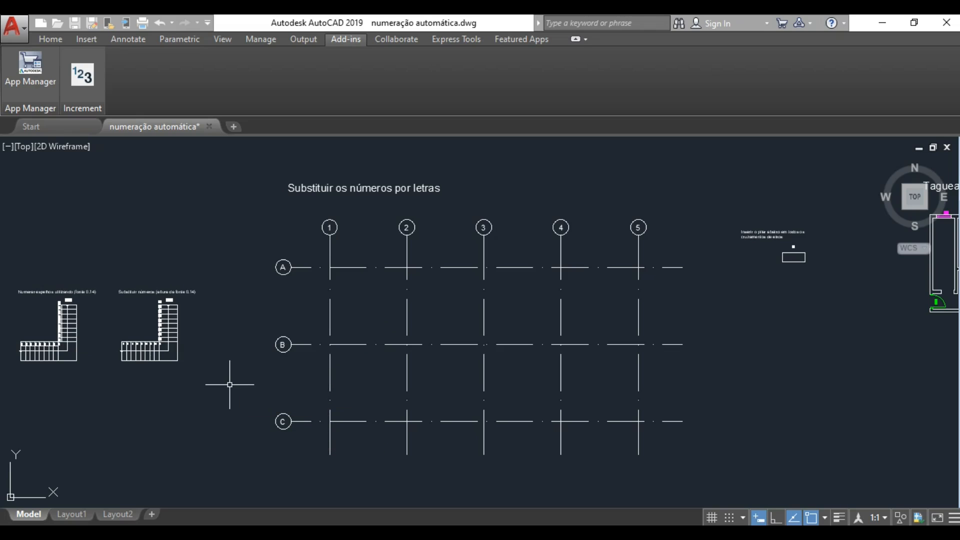
# Inspect the sample pillar block beside the axis grid and its insertion instructions.
pyautogui.moveTo(236, 384); pyautogui.dragTo(38, 373, button='middle')
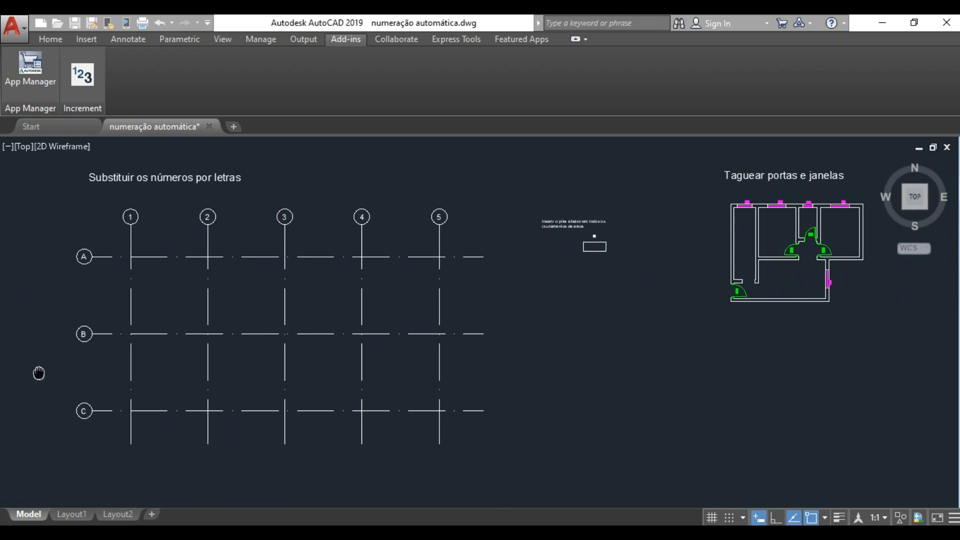
pyautogui.scroll(5, 579, 265)
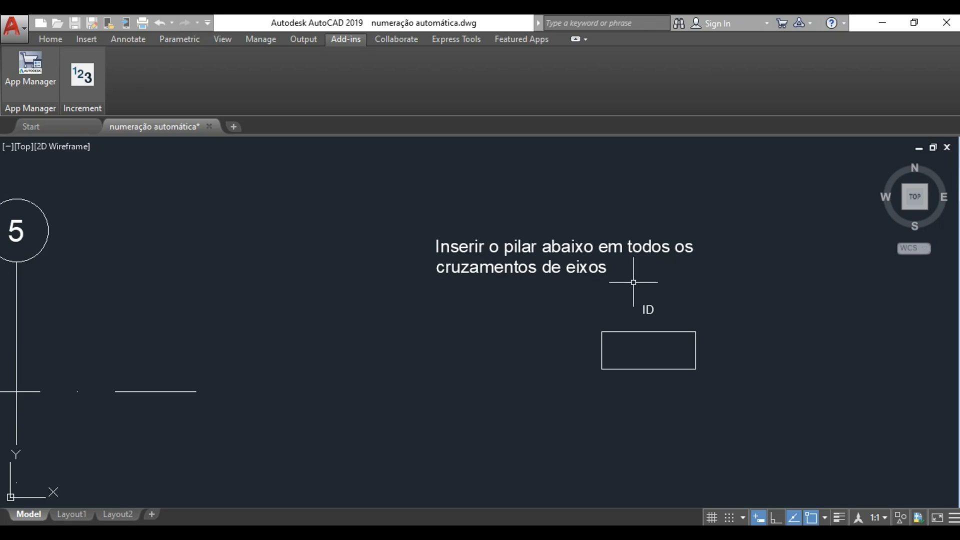
pyautogui.scroll(-5, 633, 283)
pyautogui.moveTo(651, 341)
pyautogui.mouseDown(button='middle')
pyautogui.moveTo(696, 274)
pyautogui.moveTo(622, 282)
pyautogui.mouseUp(button='middle')
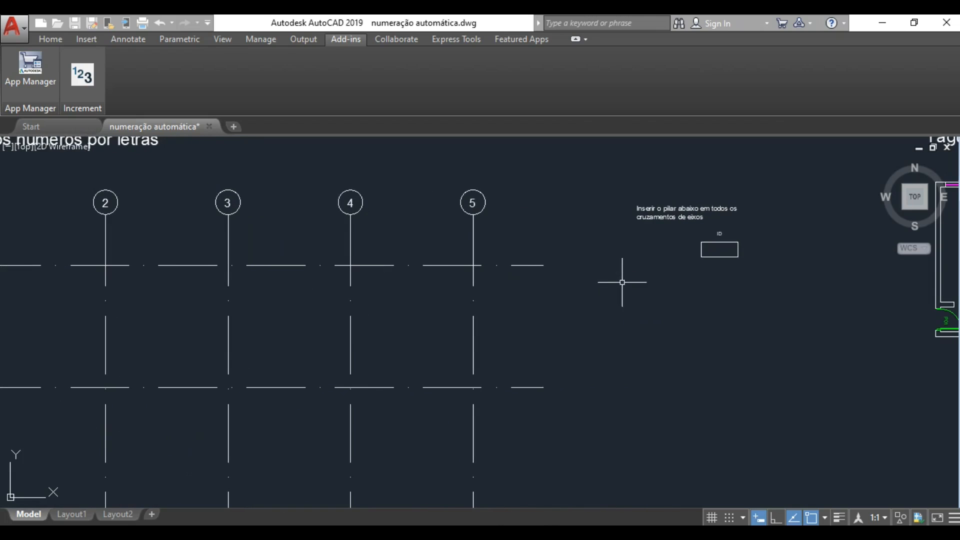
pyautogui.click(720, 256)
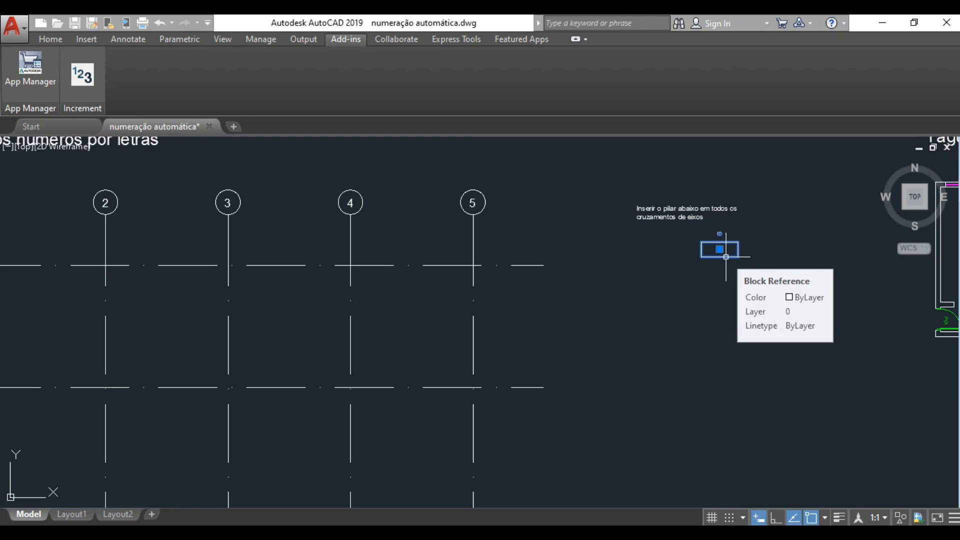
pyautogui.press('Escape')
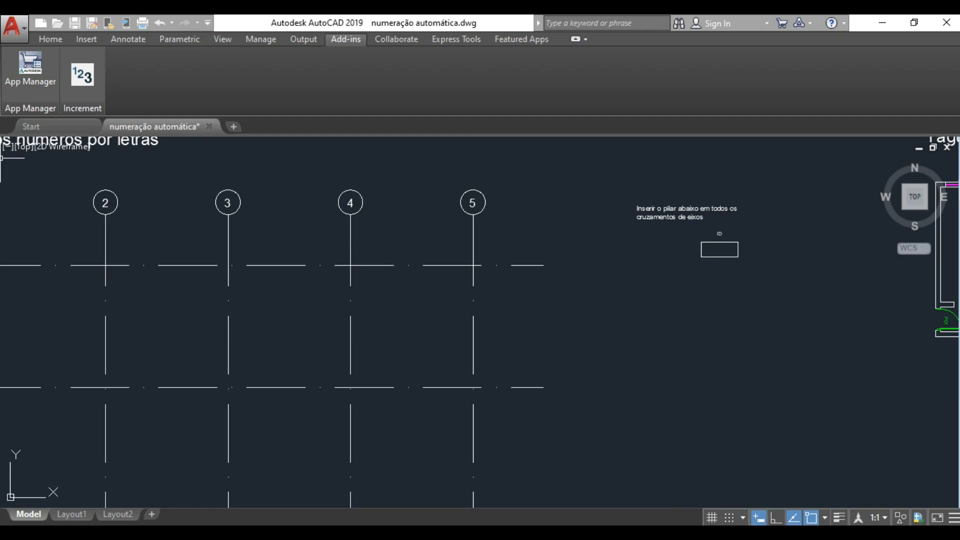
# Set Increment's attribute block to Pilar with the ID tag, try its placement and cancel the insertion.
pyautogui.click(91, 76)
pyautogui.moveTo(175, 167); pyautogui.dragTo(723, 303)
pyautogui.click(785, 328)
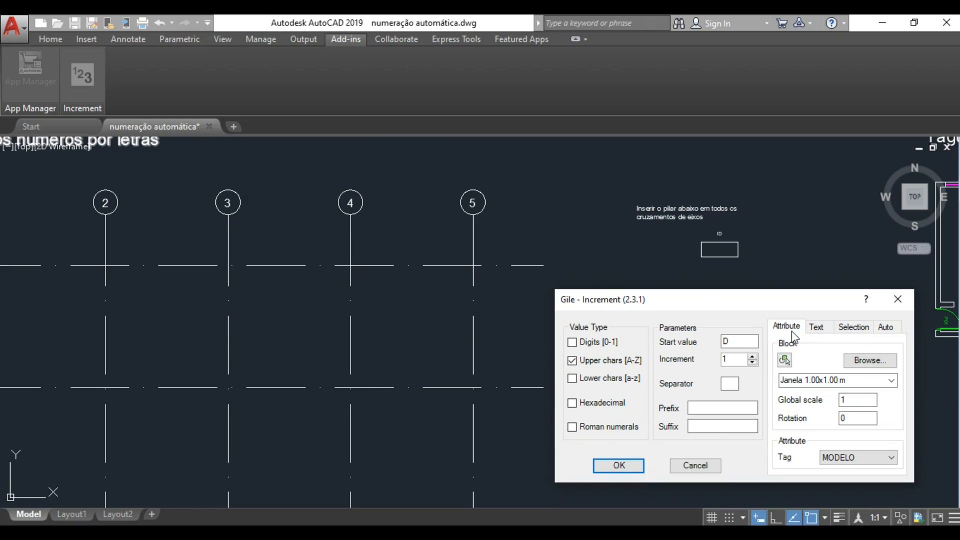
pyautogui.click(890, 380)
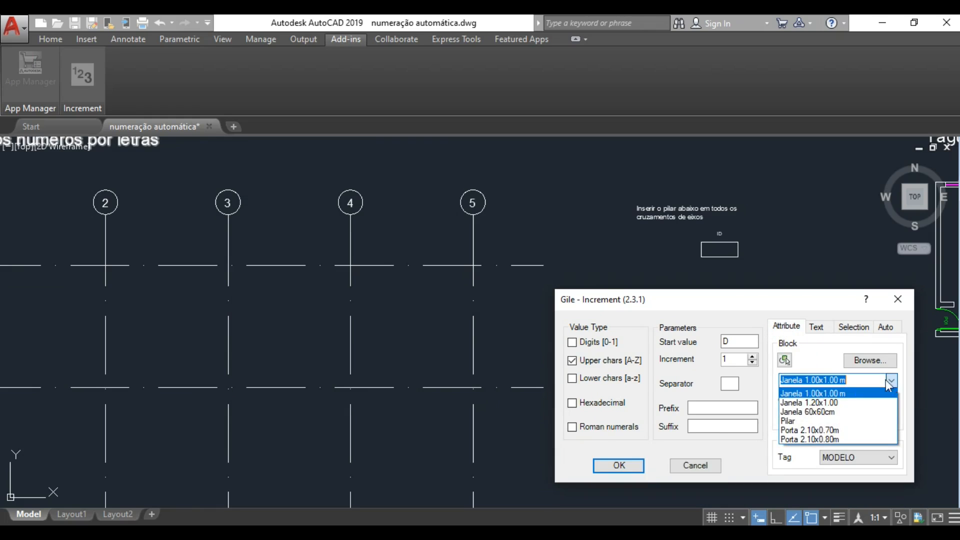
pyautogui.click(796, 422)
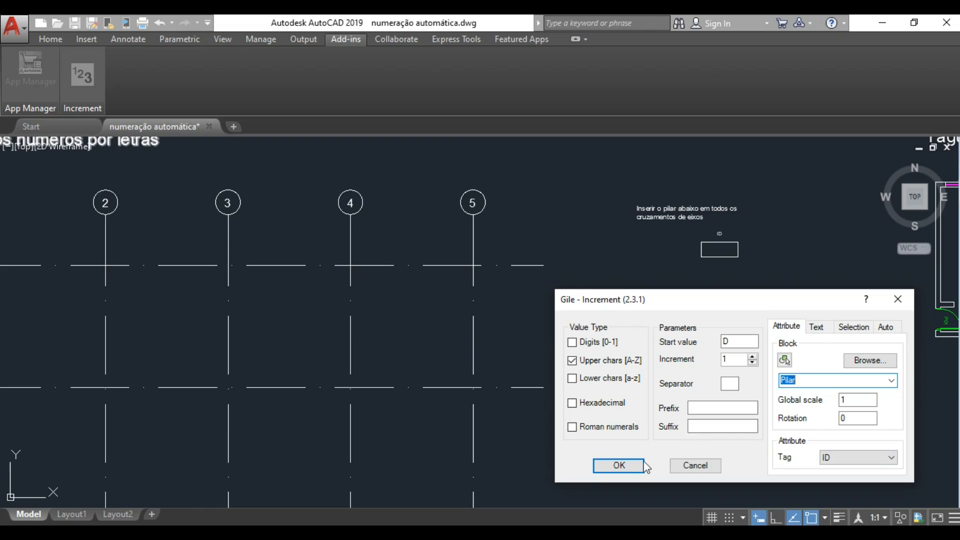
pyautogui.click(625, 466)
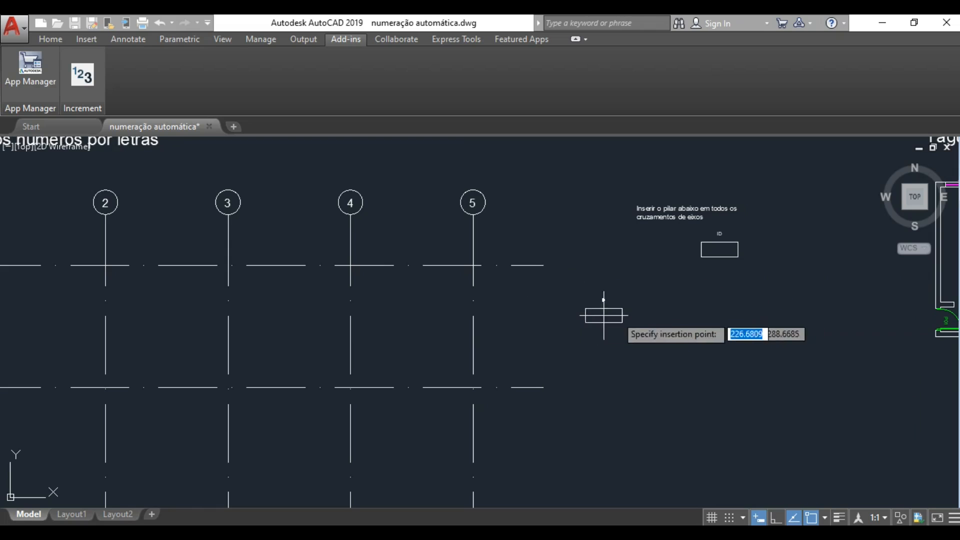
pyautogui.press('Escape')
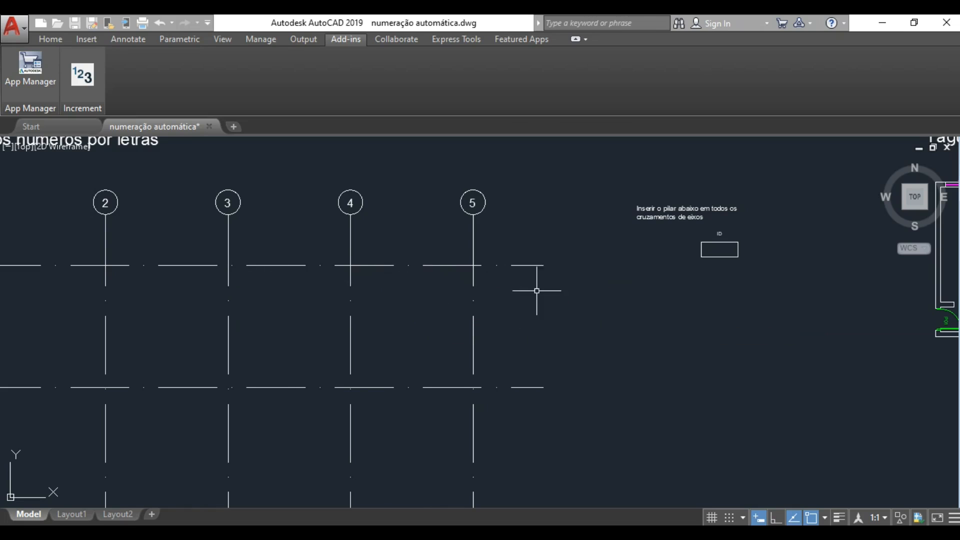
# Set Increment's start value to 1 and prefix to C, and start inserting the Pilar block.
pyautogui.click(82, 76)
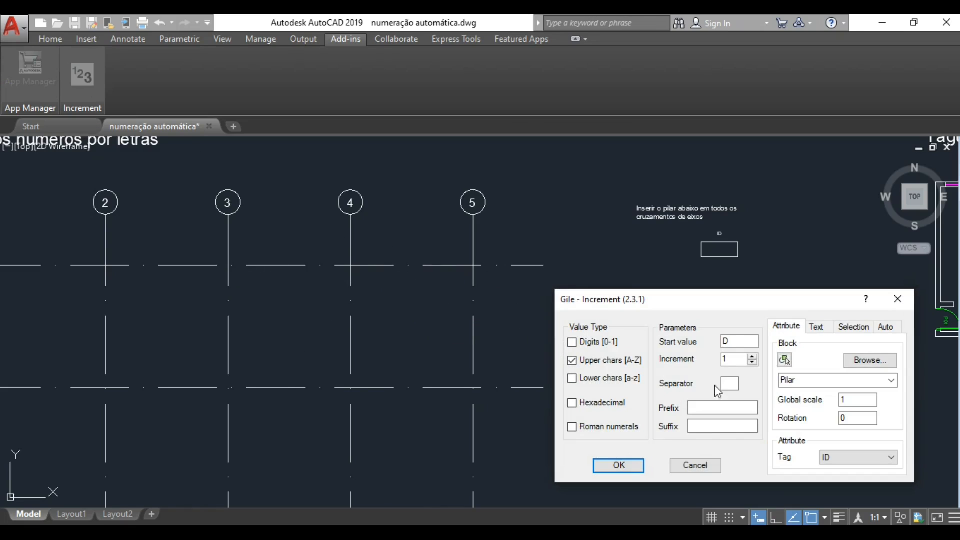
pyautogui.click(732, 341)
pyautogui.moveTo(732, 342); pyautogui.dragTo(712, 342)
pyautogui.write('1')
pyautogui.click(721, 407)
pyautogui.click(618, 466)
# Place pillars C1 to C5 at the crossings of axis A with vertical axes 1 to 5.
pyautogui.scroll(-5, 555, 425)
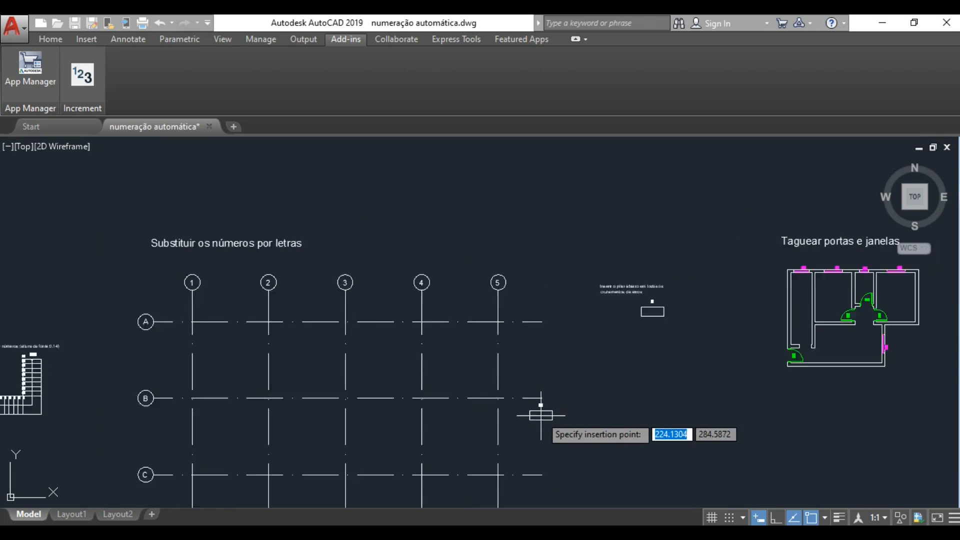
pyautogui.scroll(10, 330, 370)
pyautogui.scroll(6, 322, 322)
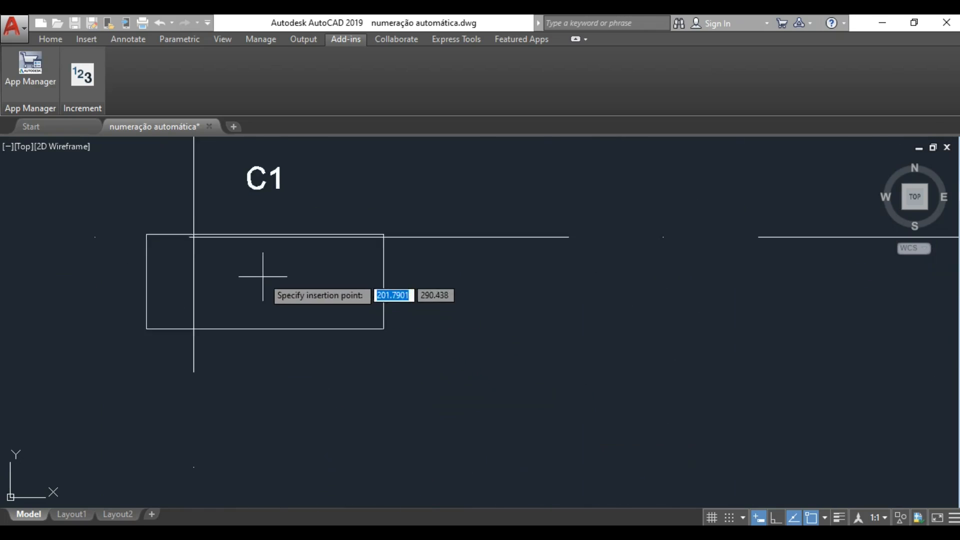
pyautogui.moveTo(194, 231); pyautogui.dragTo(156, 298, button='middle')
pyautogui.click(156, 298)
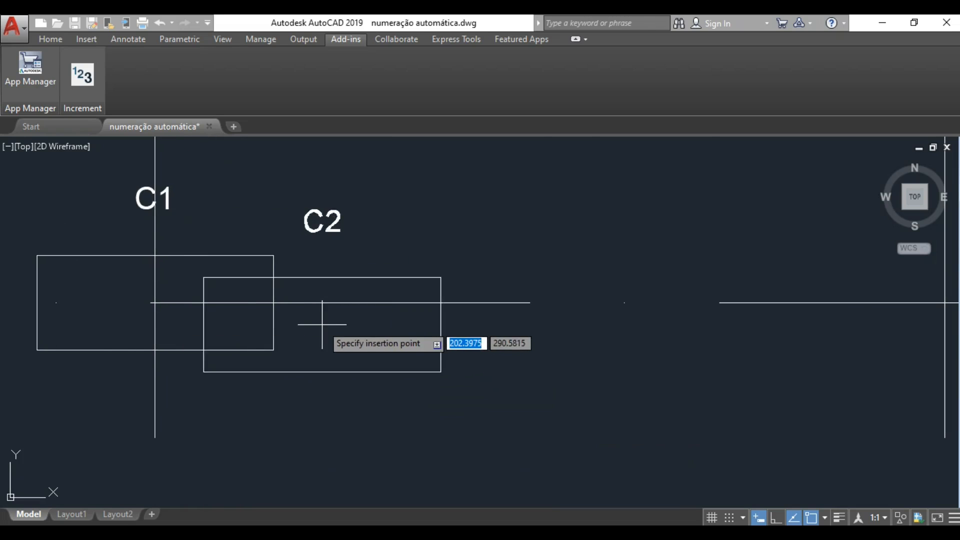
pyautogui.scroll(-4, 321, 325)
pyautogui.click(566, 315)
pyautogui.moveTo(630, 346); pyautogui.dragTo(294, 328, button='middle')
pyautogui.click(538, 306)
pyautogui.moveTo(664, 345); pyautogui.dragTo(342, 339, button='middle')
pyautogui.click(524, 301)
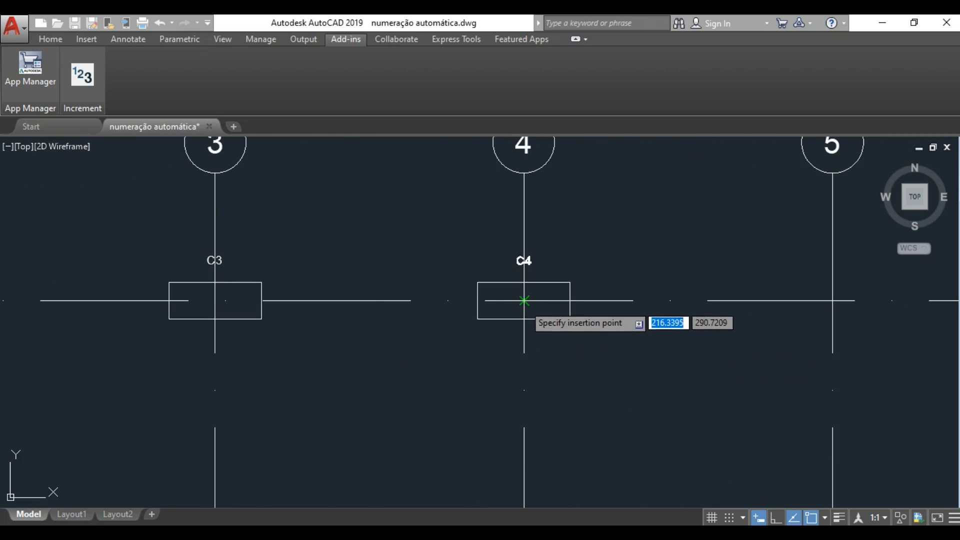
pyautogui.click(832, 300)
# Place pillars C6 to C10 at the crossings of axis B with vertical axes 1 to 5.
pyautogui.scroll(-4, 822, 321)
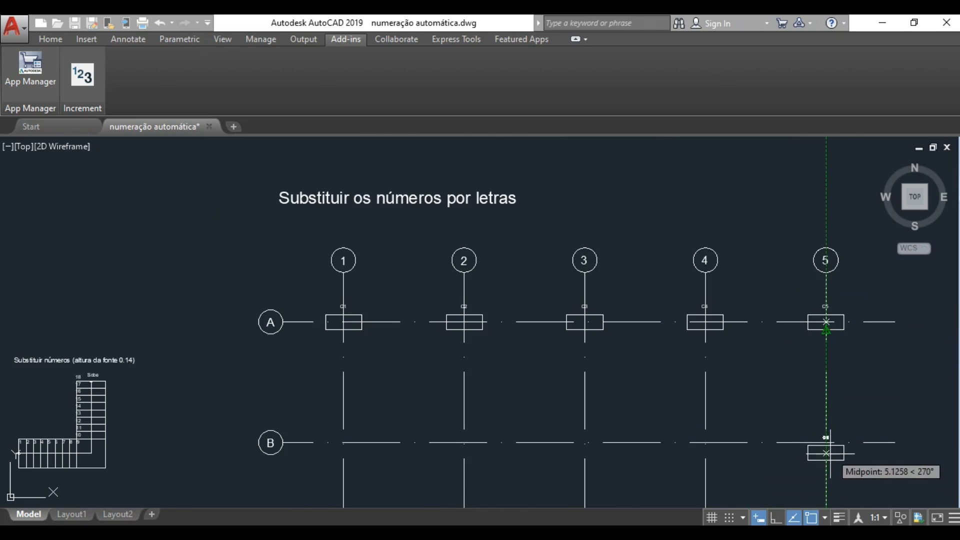
pyautogui.scroll(5, 825, 440)
pyautogui.moveTo(151, 455); pyautogui.dragTo(369, 391, button='middle')
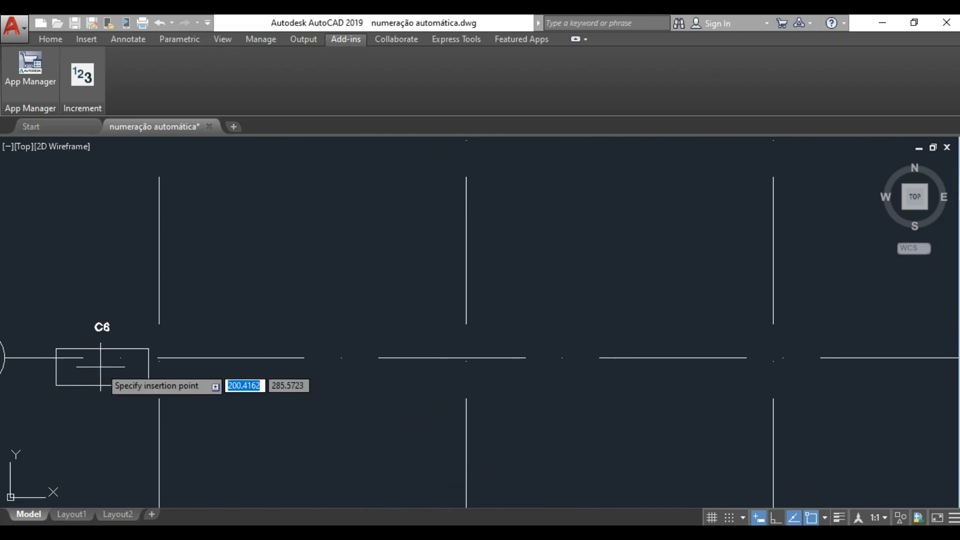
pyautogui.click(159, 358)
pyautogui.click(466, 358)
pyautogui.click(773, 361)
pyautogui.moveTo(794, 367); pyautogui.dragTo(2, 378, button='middle')
pyautogui.click(288, 371)
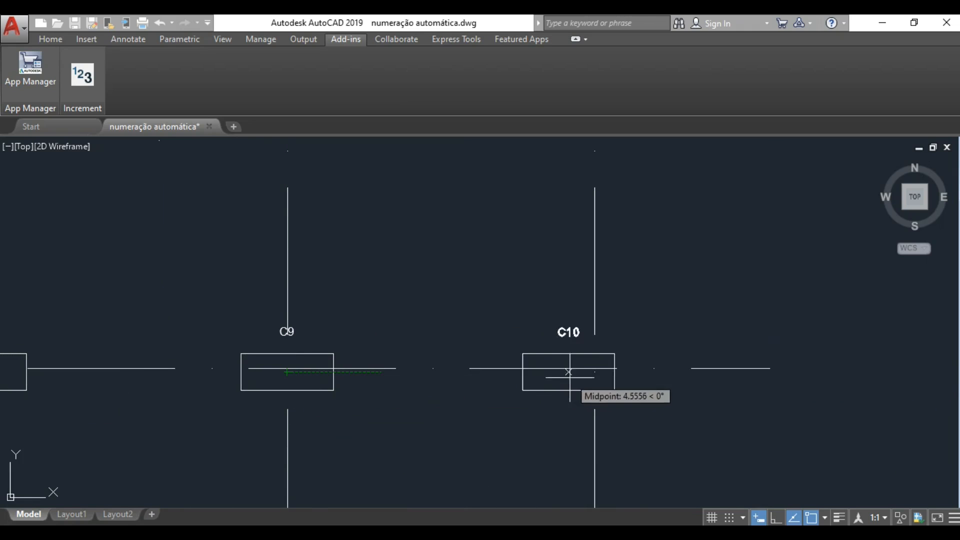
pyautogui.click(594, 372)
# Place pillars C11 to C15 at the crossings of axis C with vertical axes 1 to 5 and end the command.
pyautogui.scroll(-6, 500, 410)
pyautogui.moveTo(461, 418); pyautogui.dragTo(458, 332, button='middle')
pyautogui.scroll(6, 320, 371)
pyautogui.click(420, 371)
pyautogui.moveTo(659, 386); pyautogui.dragTo(121, 388, button='middle')
pyautogui.click(490, 375)
pyautogui.moveTo(590, 406); pyautogui.dragTo(241, 407, button='middle')
pyautogui.click(445, 375)
pyautogui.moveTo(579, 407); pyautogui.dragTo(311, 411, button='middle')
pyautogui.click(483, 379)
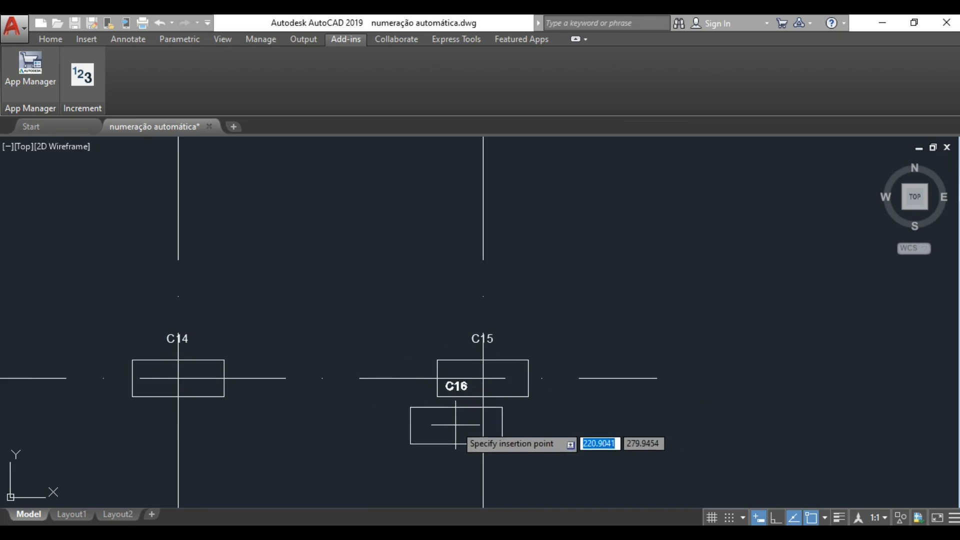
pyautogui.press('Escape')
# Inspect the attributes of the leftmost window block on the floor plan's upper wall.
pyautogui.scroll(-4, 466, 429)
pyautogui.scroll(-2, 467, 428)
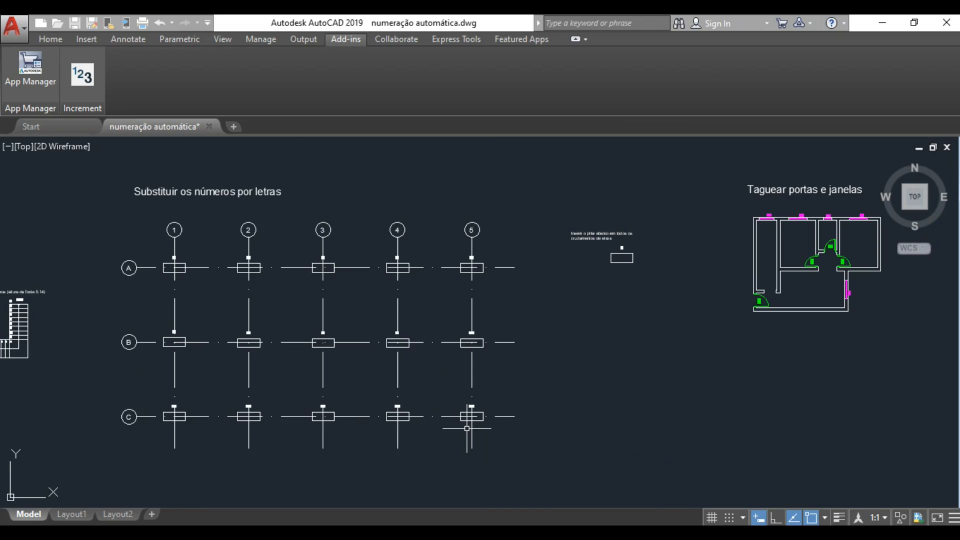
pyautogui.moveTo(650, 404)
pyautogui.mouseDown(button='middle')
pyautogui.moveTo(380, 402)
pyautogui.moveTo(500, 428)
pyautogui.mouseUp(button='middle')
pyautogui.scroll(4, 610, 350)
pyautogui.moveTo(611, 354)
pyautogui.mouseDown(button='middle')
pyautogui.moveTo(546, 368)
pyautogui.moveTo(463, 365)
pyautogui.mouseUp(button='middle')
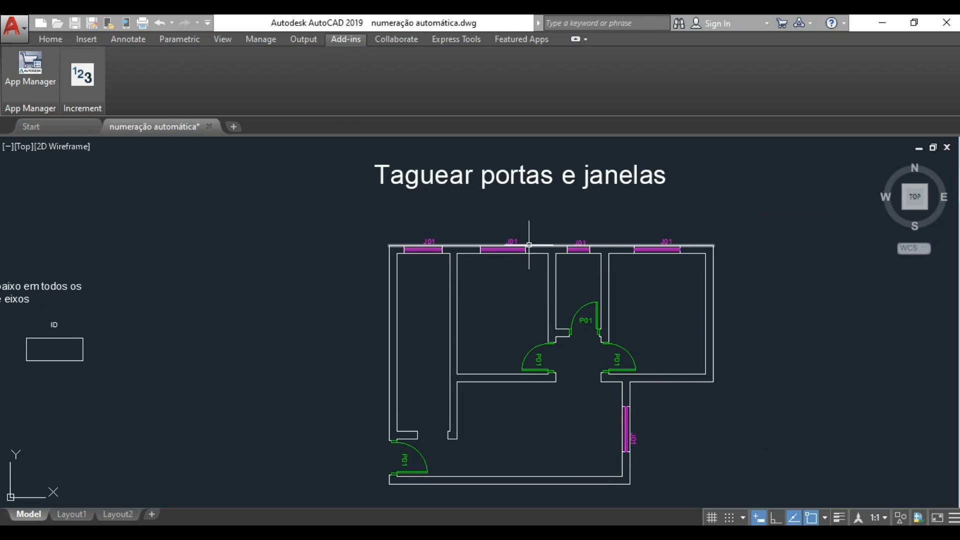
pyautogui.click(429, 250)
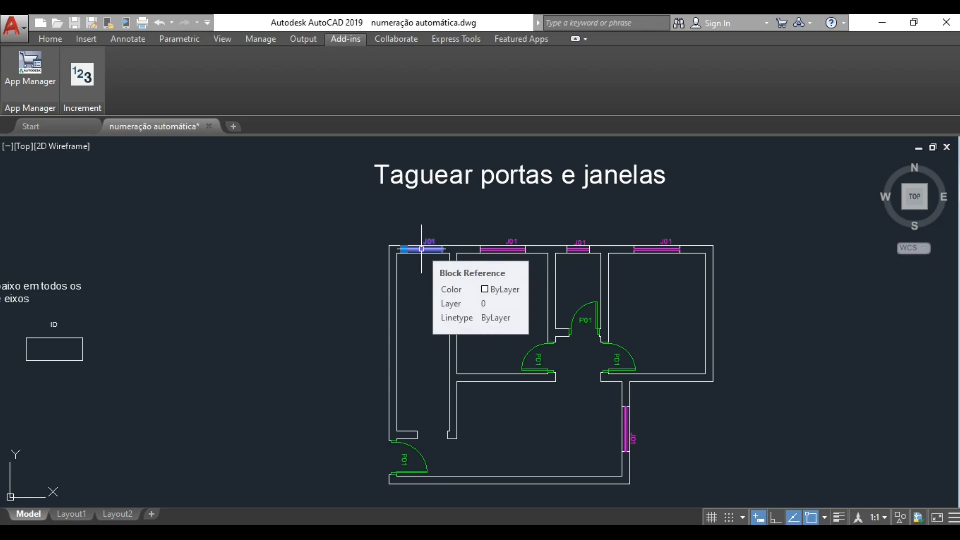
pyautogui.doubleClick(422, 249)
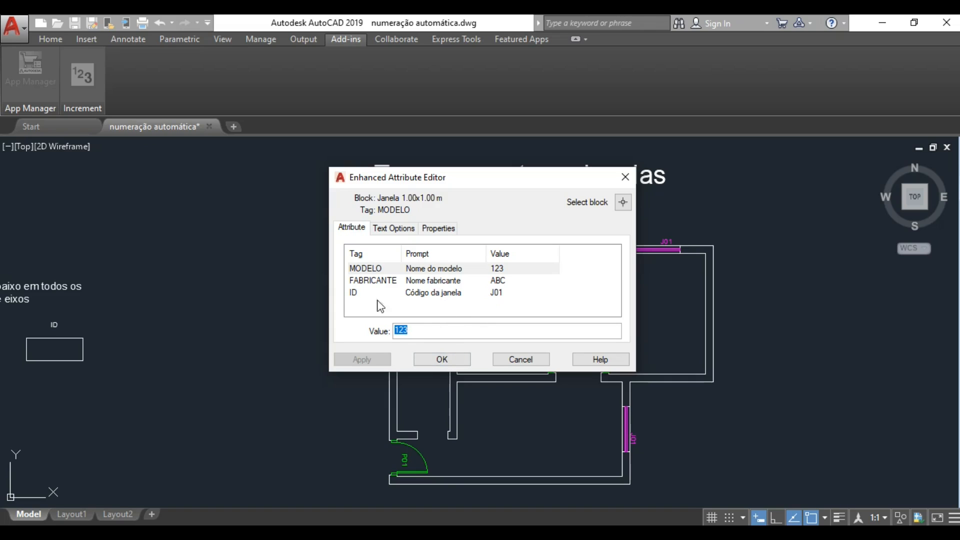
pyautogui.click(452, 358)
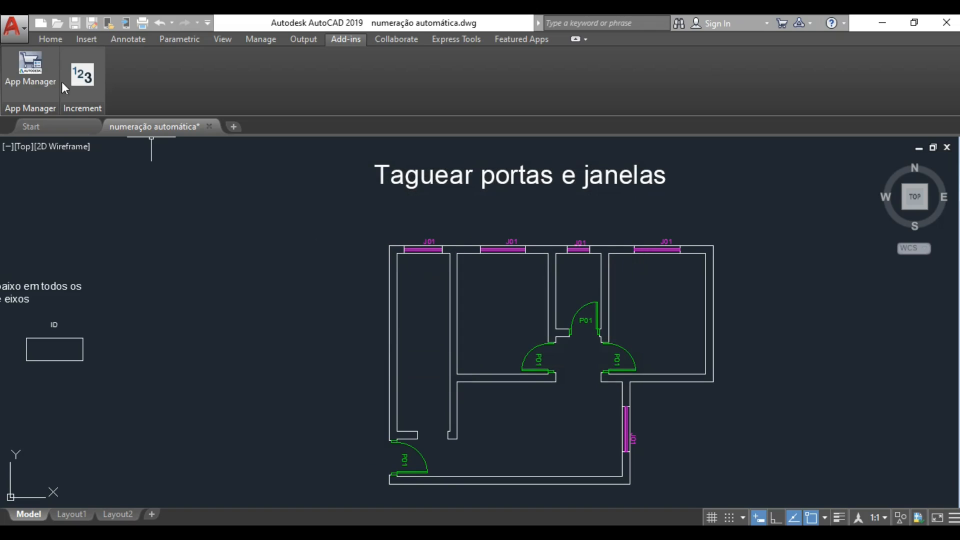
# Set Increment's start value to 1 and its prefix to J for tagging the windows.
pyautogui.click(80, 77)
pyautogui.moveTo(730, 304); pyautogui.dragTo(180, 234)
pyautogui.moveTo(196, 272); pyautogui.dragTo(163, 268)
pyautogui.write('1')
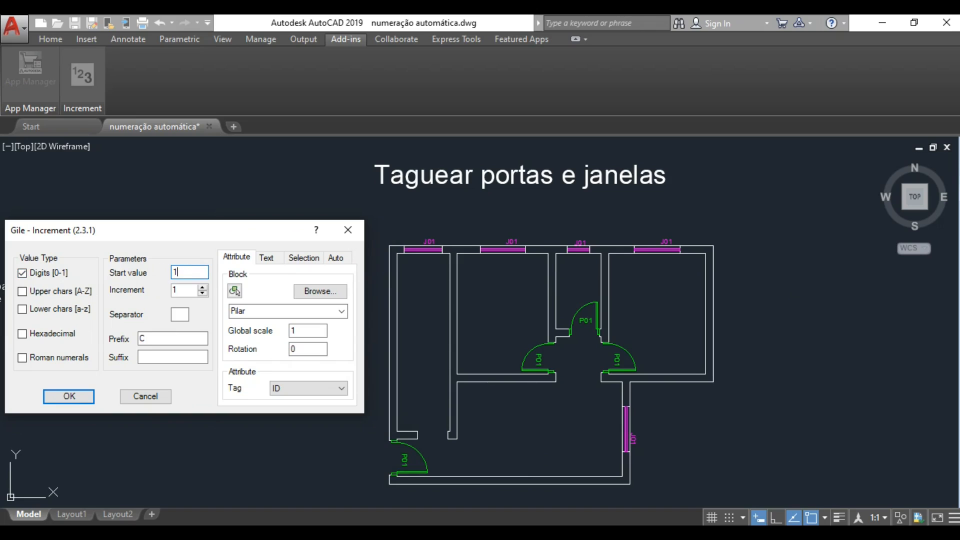
pyautogui.moveTo(145, 338); pyautogui.dragTo(115, 343)
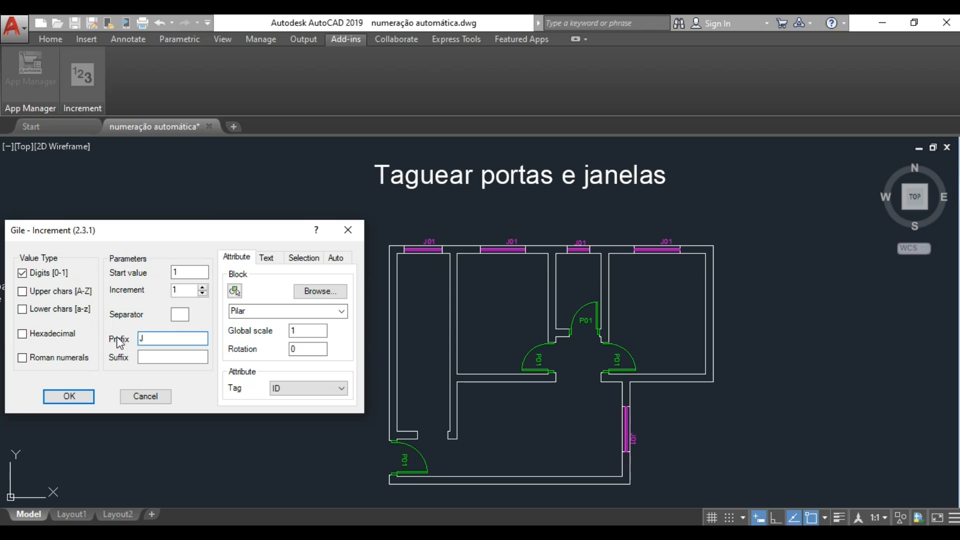
# Restrict Increment's selection to Janela 1.00x1.00 m blocks with the ID tag, excluding Text and Mtext, and start picking blocks.
pyautogui.click(304, 259)
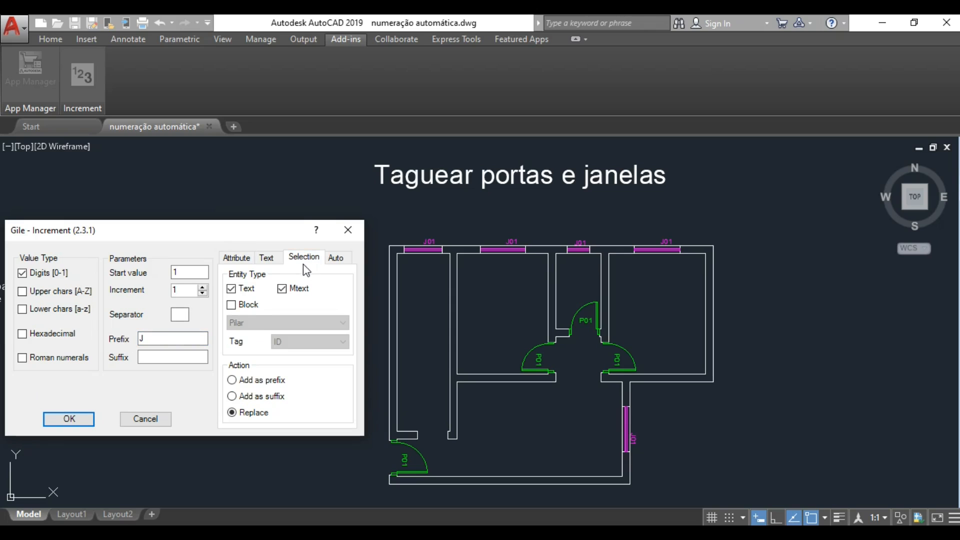
pyautogui.click(226, 289)
pyautogui.click(231, 304)
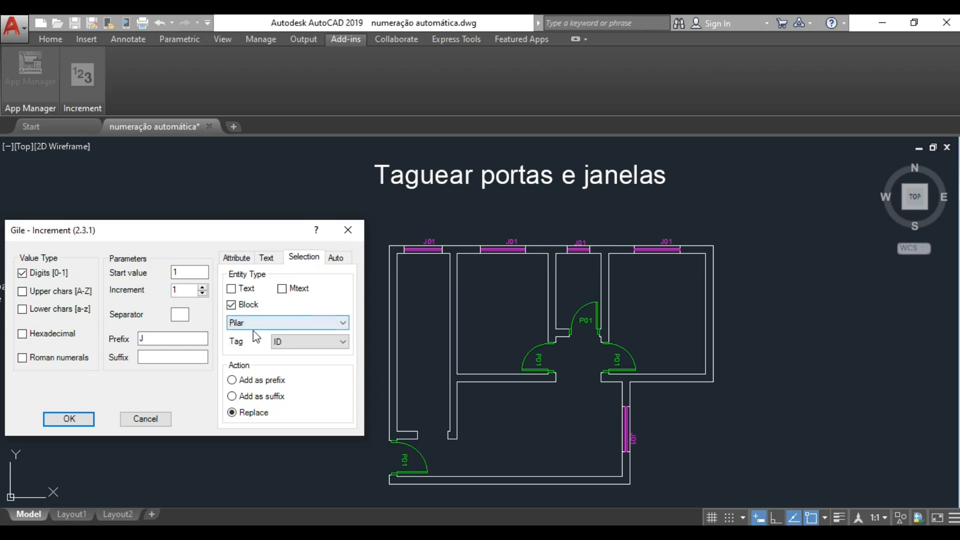
pyautogui.click(345, 326)
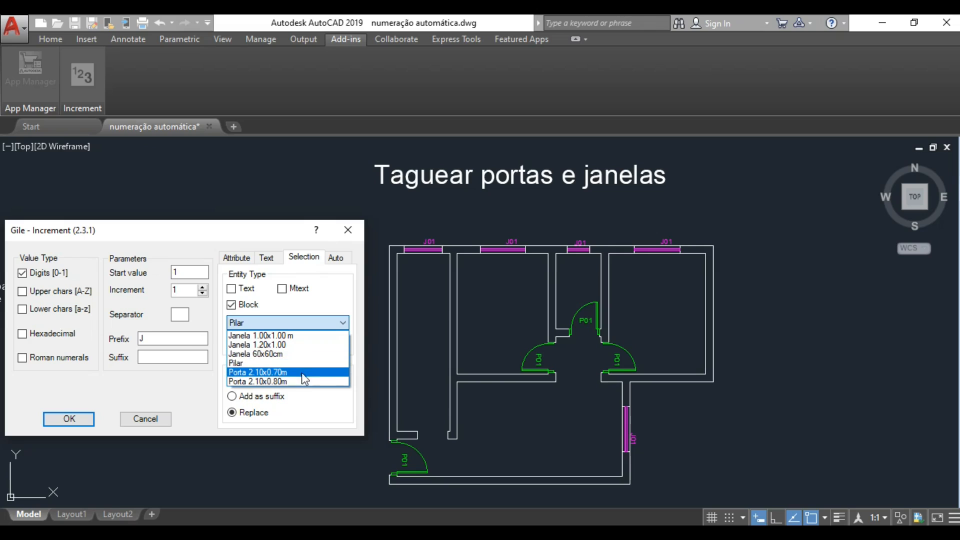
pyautogui.click(300, 339)
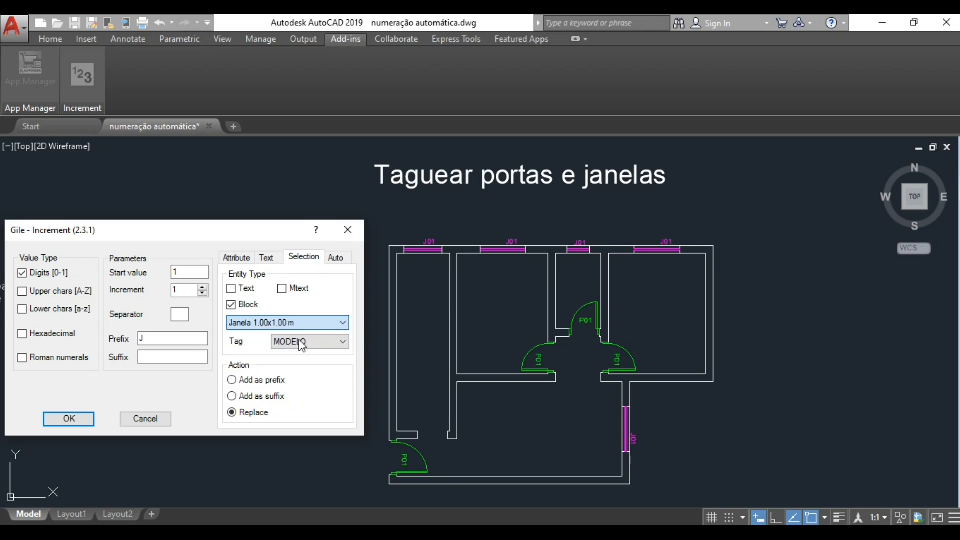
pyautogui.click(303, 343)
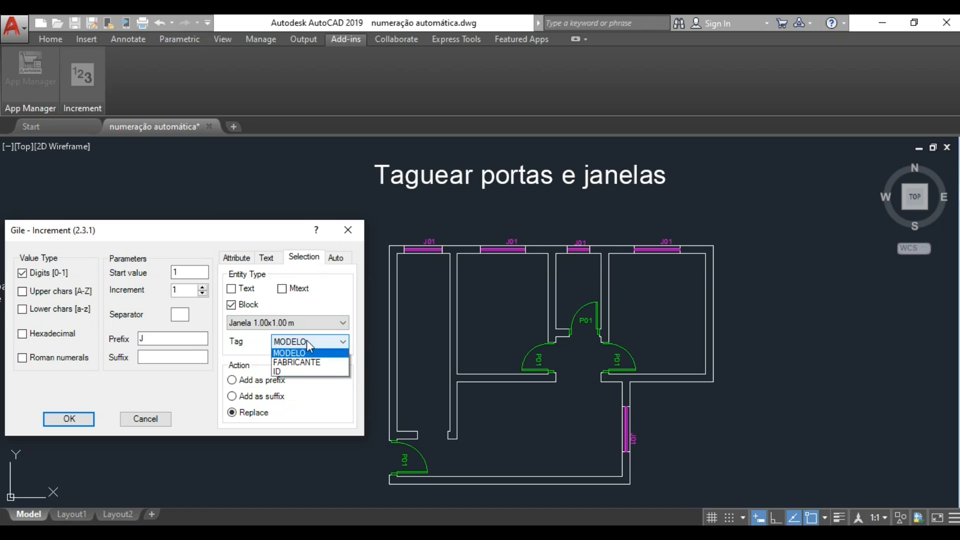
pyautogui.click(280, 373)
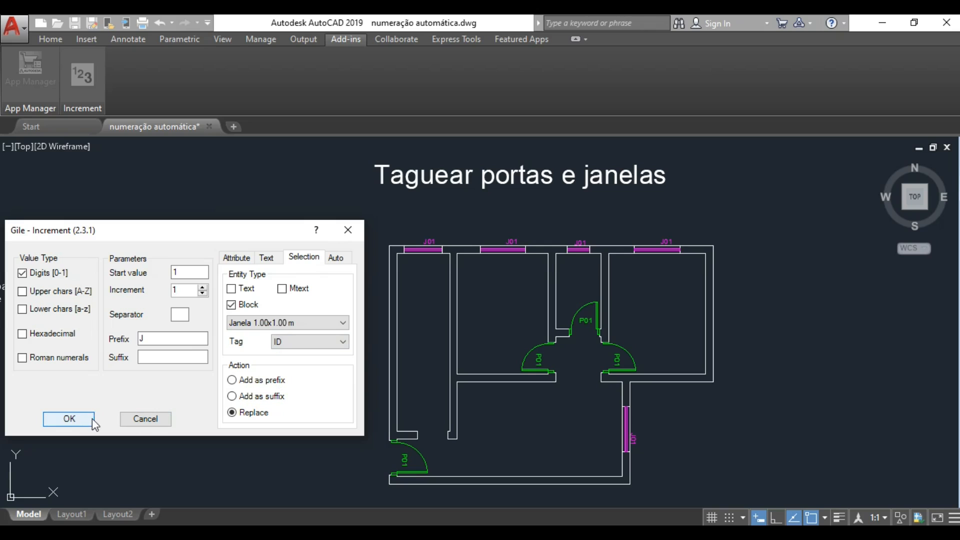
pyautogui.click(69, 419)
# Tag the leftmost window on the floor plan's upper wall as J1.
pyautogui.scroll(4, 423, 238)
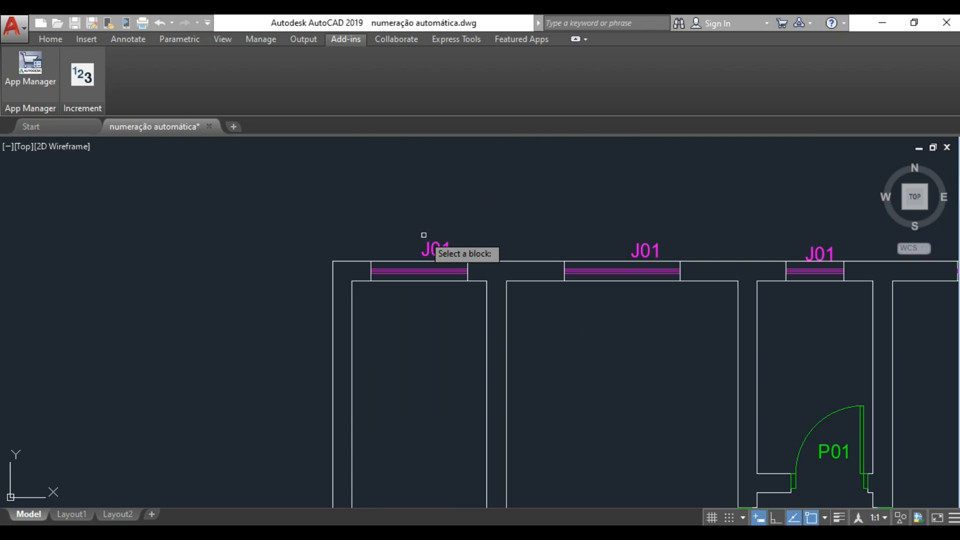
pyautogui.click(428, 242)
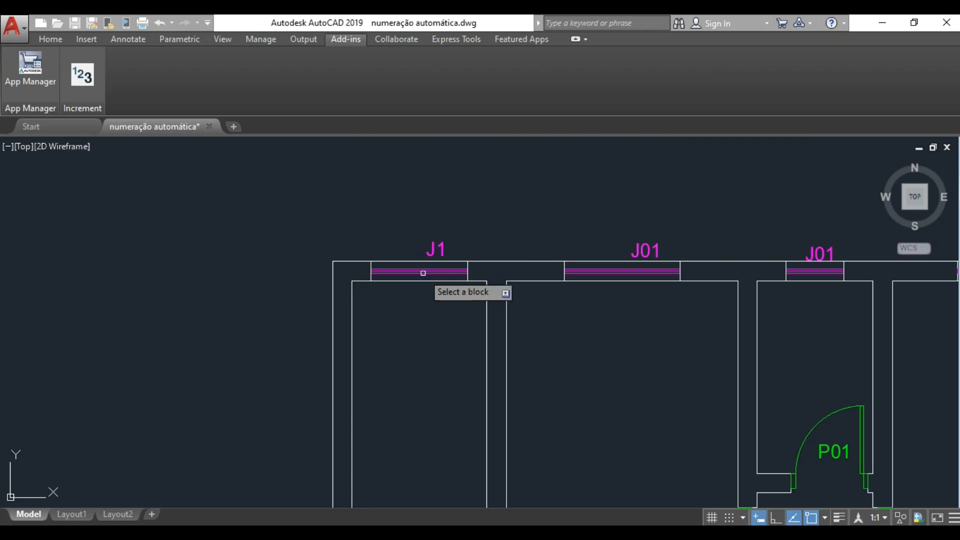
pyautogui.scroll(-4, 451, 290)
pyautogui.scroll(4, 527, 279)
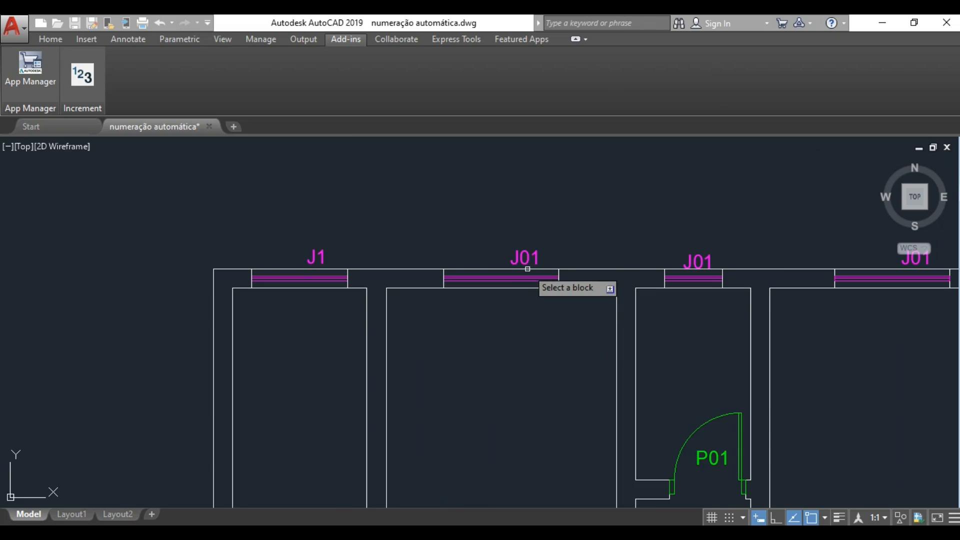
pyautogui.moveTo(751, 264)
pyautogui.mouseDown(button='middle')
pyautogui.moveTo(664, 266)
pyautogui.moveTo(572, 251)
pyautogui.moveTo(675, 254)
pyautogui.mouseUp(button='middle')
pyautogui.scroll(-3, 607, 263)
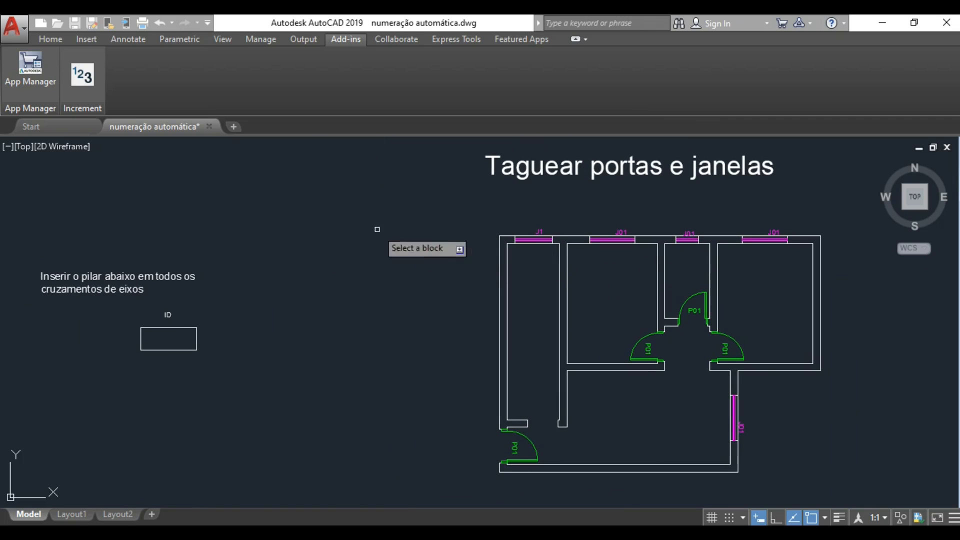
# Switch Increment's selection to Janela 1.20x1.00 blocks with the ID tag, keeping start value 2, and start picking blocks.
pyautogui.click(86, 78)
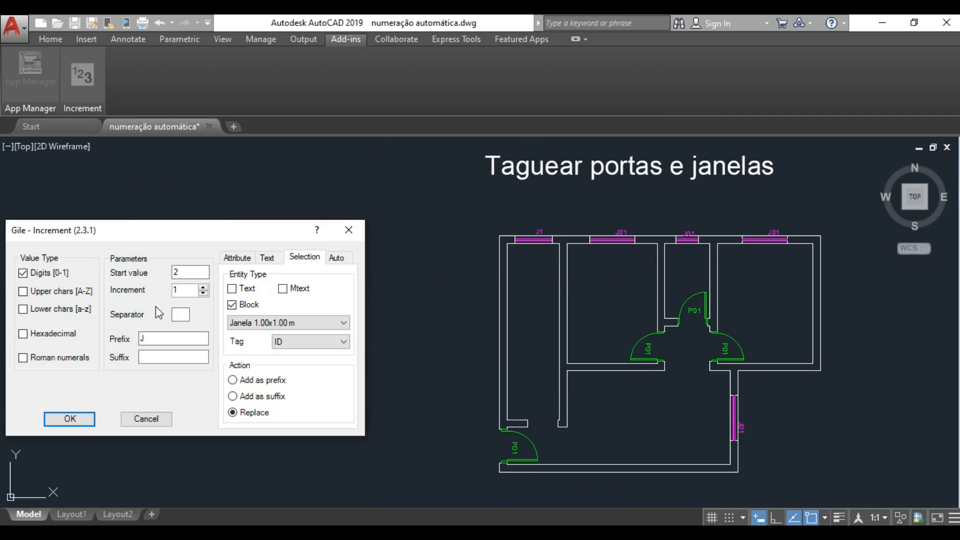
pyautogui.click(344, 323)
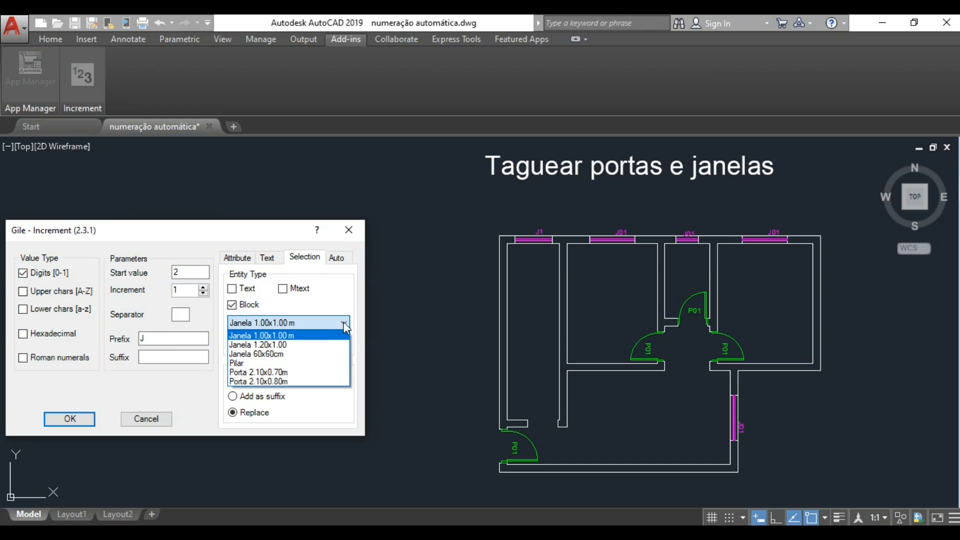
pyautogui.click(293, 349)
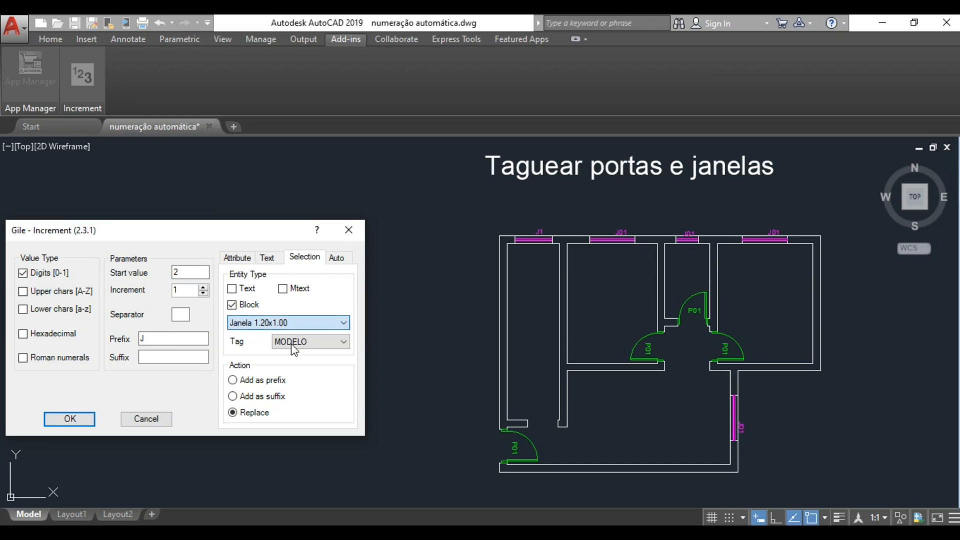
pyautogui.click(295, 344)
pyautogui.click(283, 373)
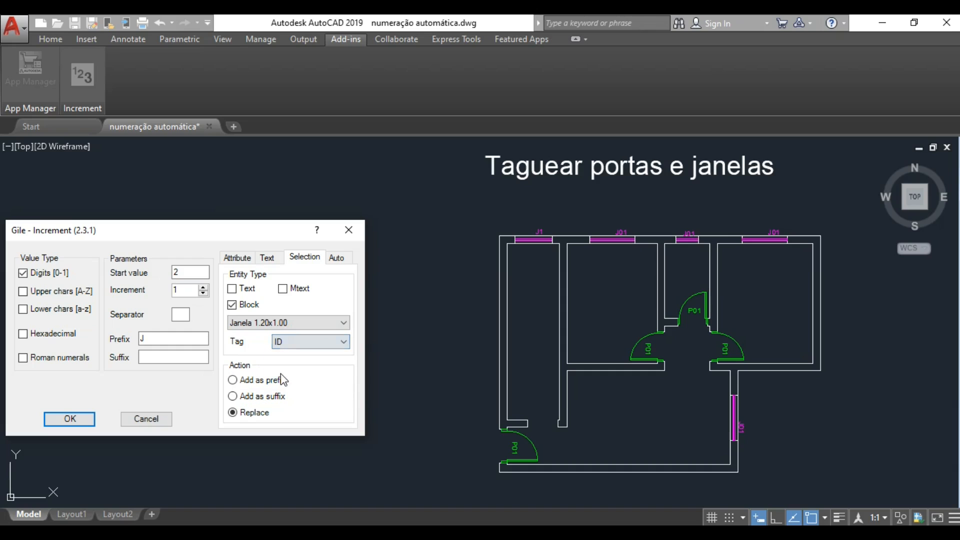
pyautogui.click(184, 272)
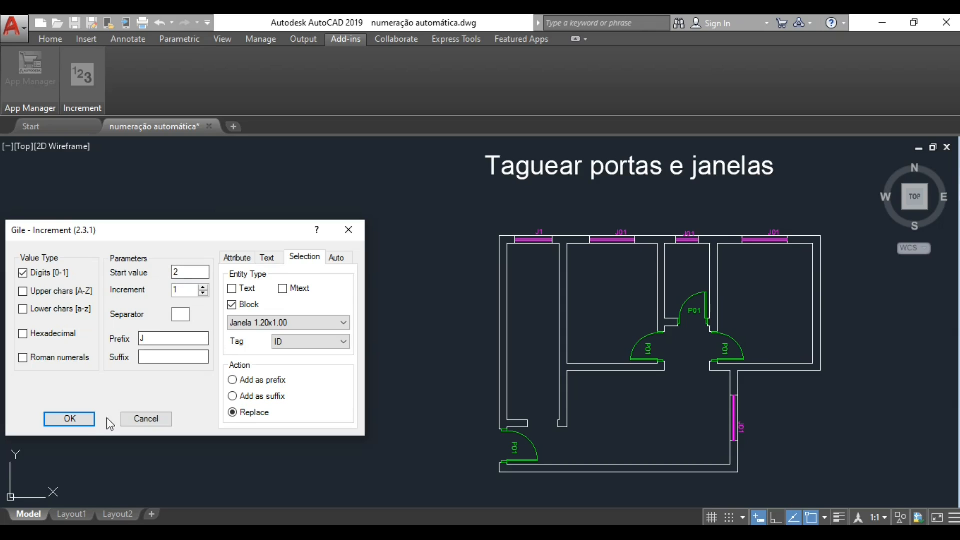
pyautogui.click(70, 419)
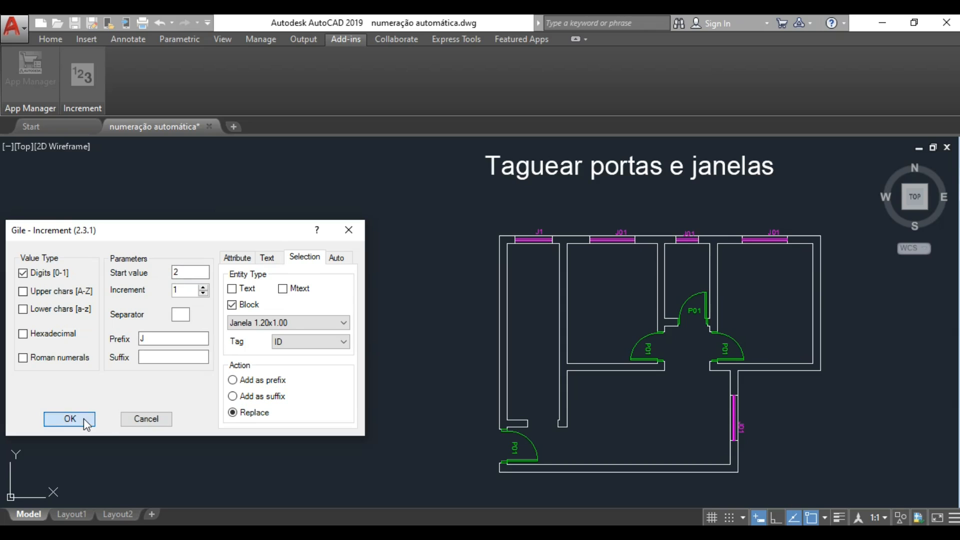
# Tag the three 1.20x1.00 windows as J2 and J3 on the upper wall and J4 on the lower room's right wall.
pyautogui.scroll(4, 650, 234)
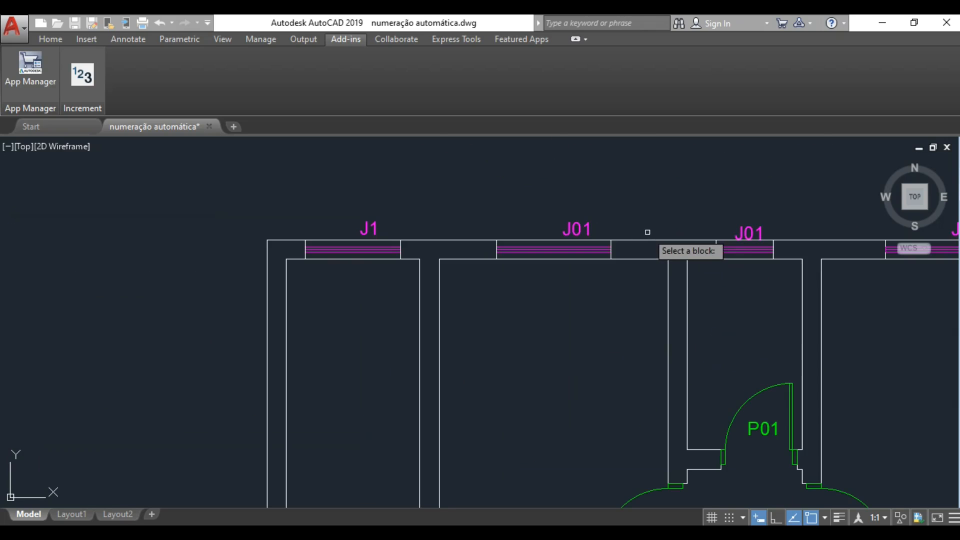
pyautogui.click(580, 228)
pyautogui.moveTo(702, 230); pyautogui.dragTo(380, 228, button='middle')
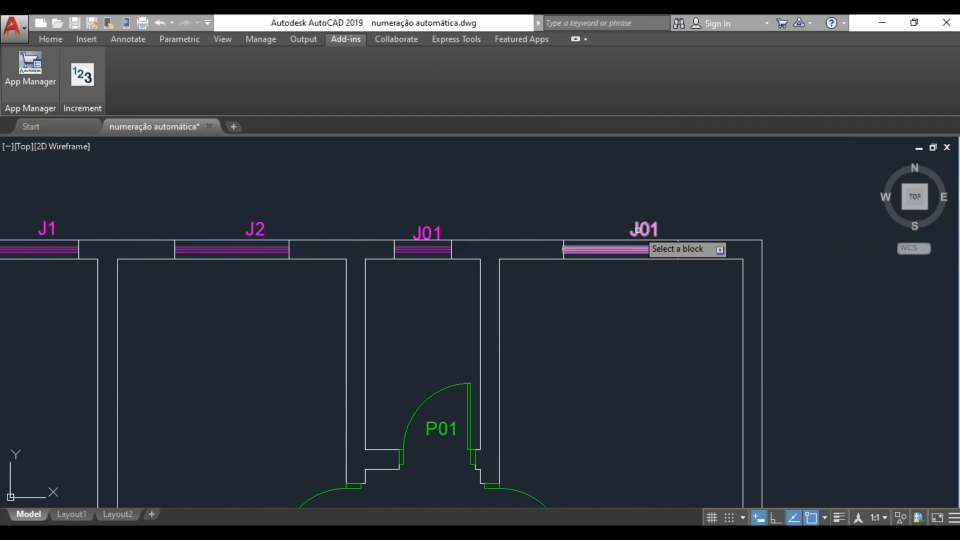
pyautogui.click(633, 231)
pyautogui.scroll(-5, 653, 328)
pyautogui.scroll(4, 607, 358)
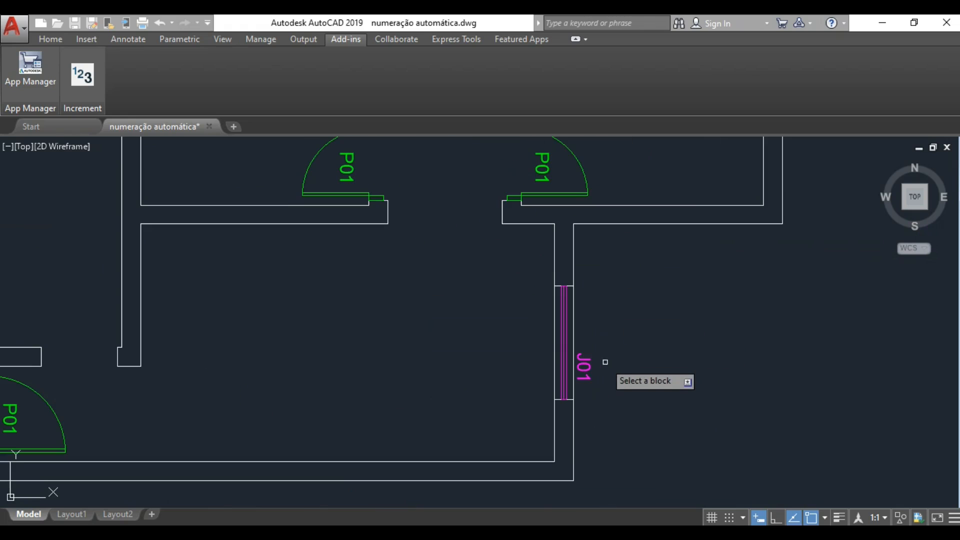
pyautogui.click(586, 363)
pyautogui.scroll(-2, 641, 350)
pyautogui.scroll(-2, 640, 350)
pyautogui.moveTo(559, 280); pyautogui.dragTo(586, 352, button='middle')
# Switch Increment's selection to Janela 60x60cm blocks with the ID tag, keeping start value 5, and start picking blocks.
pyautogui.click(84, 77)
pyautogui.click(180, 274)
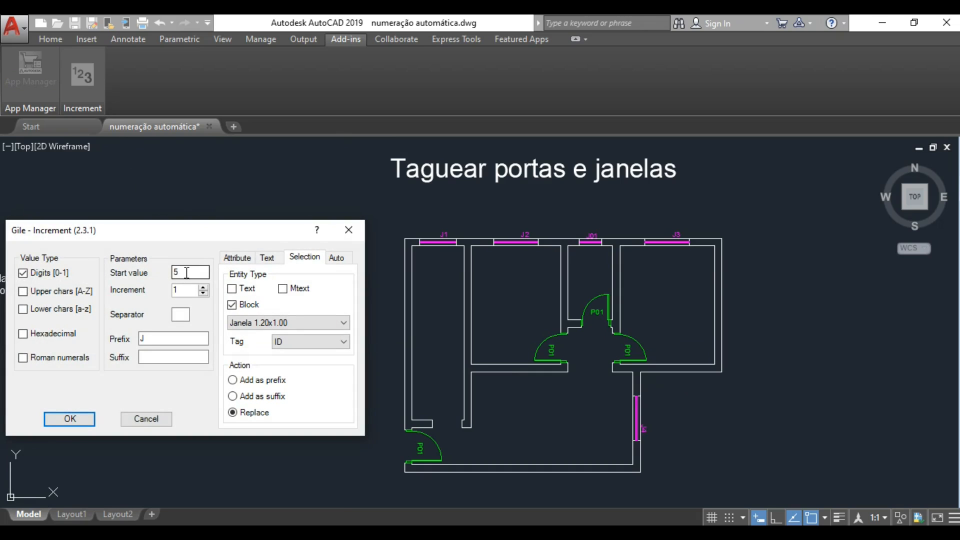
pyautogui.click(345, 323)
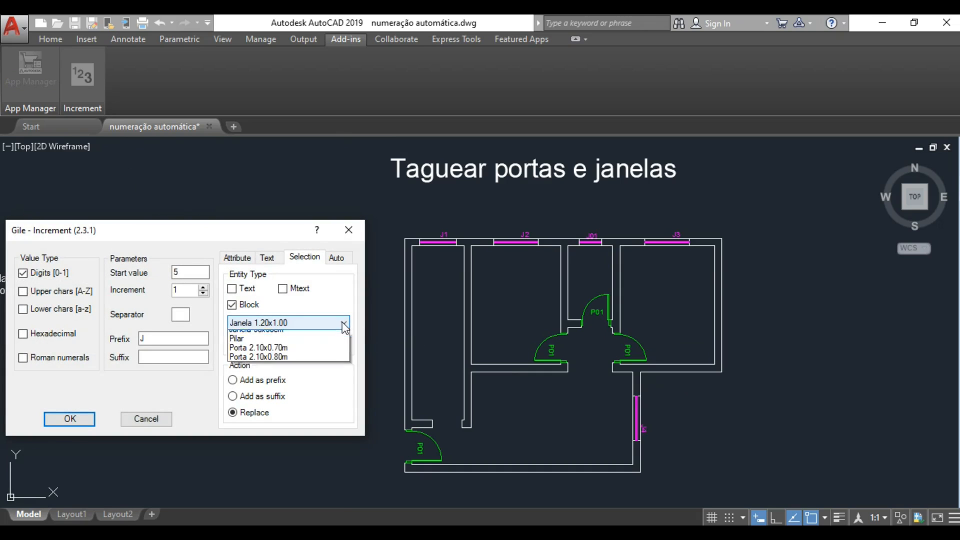
pyautogui.click(266, 355)
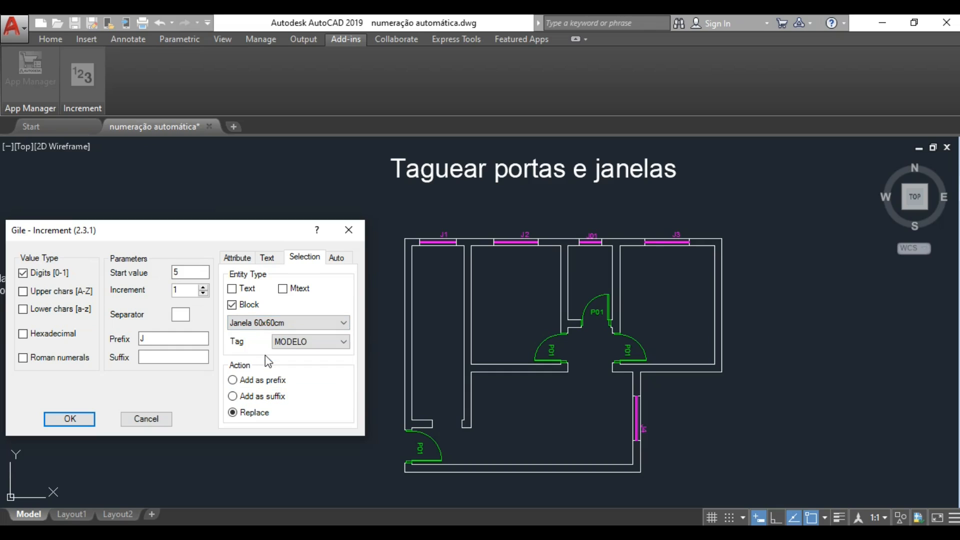
pyautogui.click(341, 342)
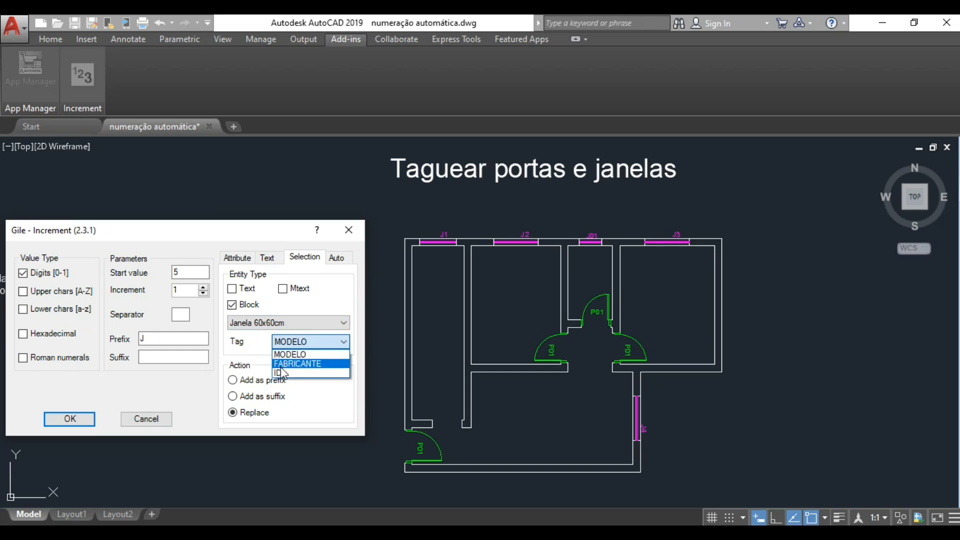
pyautogui.click(286, 371)
pyautogui.click(70, 419)
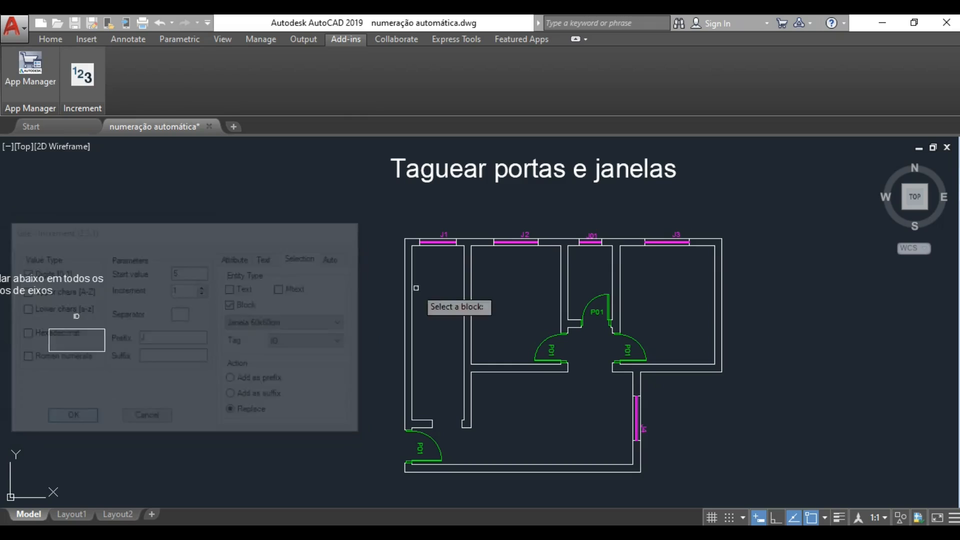
# Tag the small 60x60cm window on the upper wall as J5.
pyautogui.scroll(5, 589, 209)
pyautogui.click(609, 250)
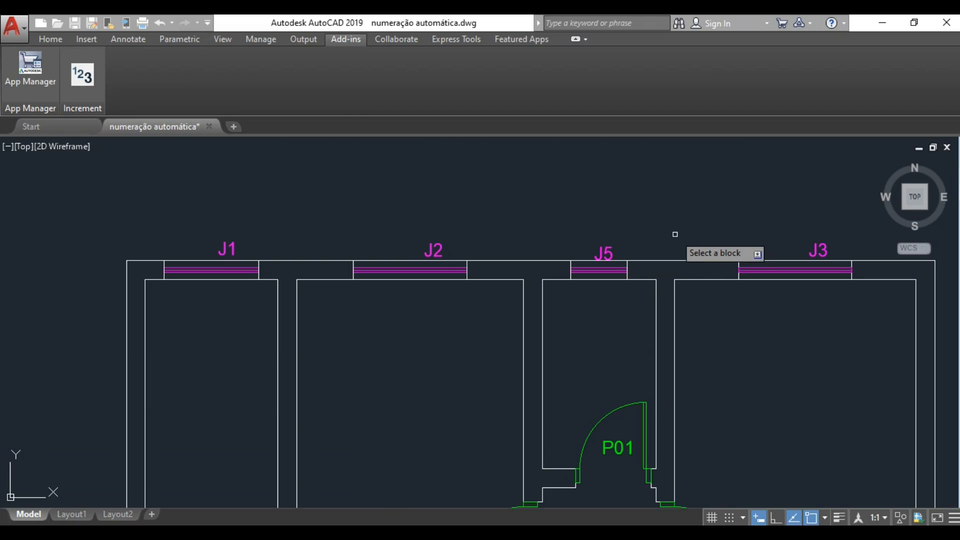
pyautogui.scroll(-3, 675, 234)
pyautogui.scroll(1, 705, 276)
pyautogui.moveTo(705, 276); pyautogui.dragTo(636, 206, button='middle')
pyautogui.moveTo(653, 255); pyautogui.dragTo(643, 225, button='middle')
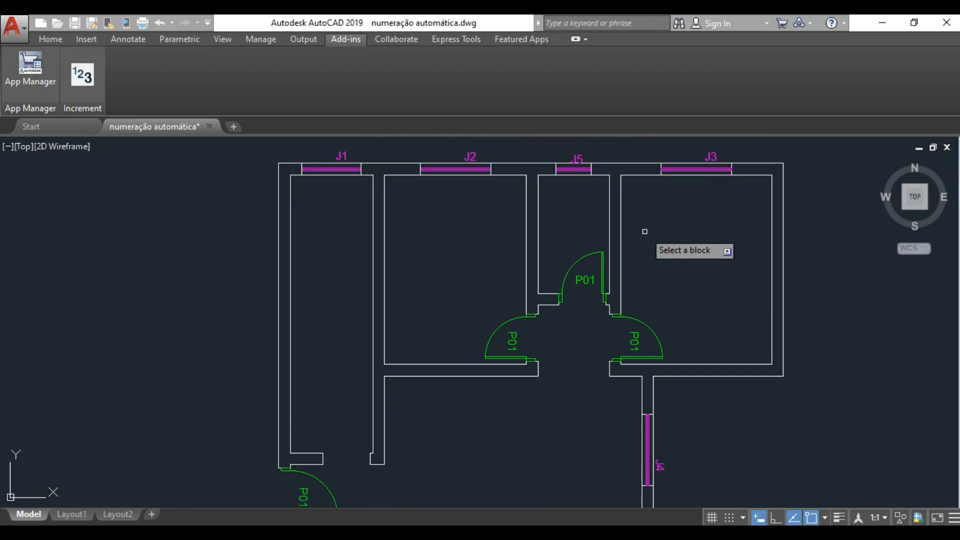
# Inspect the attributes of the entrance door block at the floor plan's lower-left corner.
pyautogui.click(83, 75)
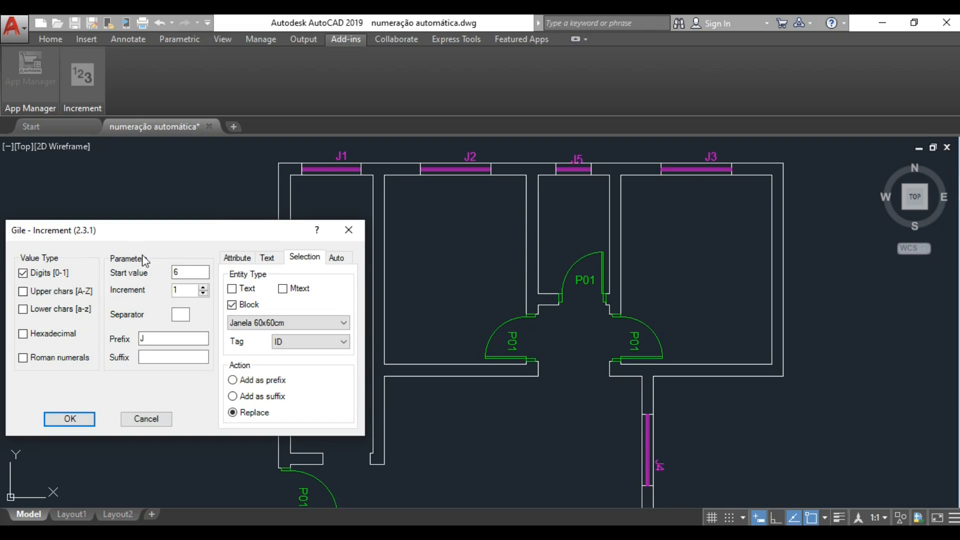
pyautogui.press('Return')
pyautogui.moveTo(266, 307); pyautogui.dragTo(285, 202, button='middle')
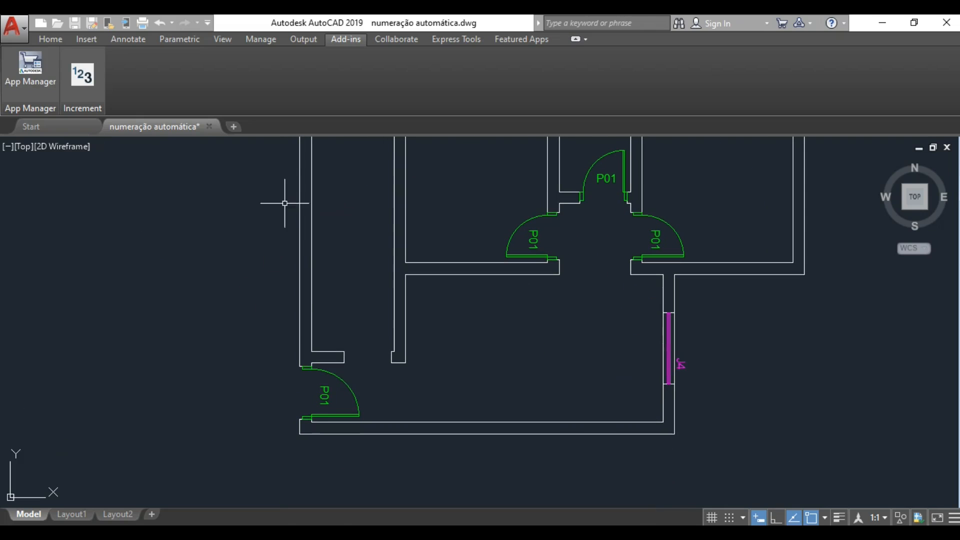
pyautogui.doubleClick(339, 380)
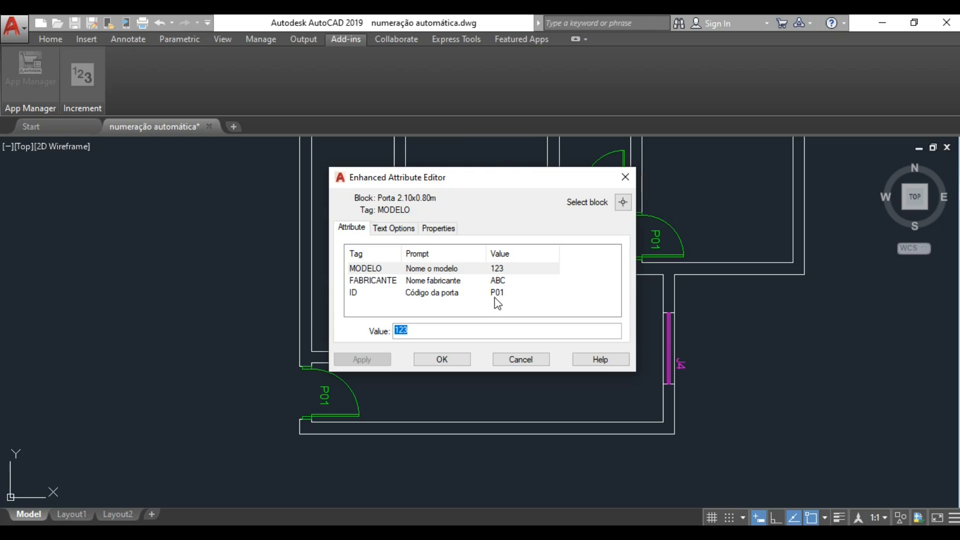
pyautogui.click(632, 178)
pyautogui.doubleClick(625, 178)
pyautogui.click(438, 360)
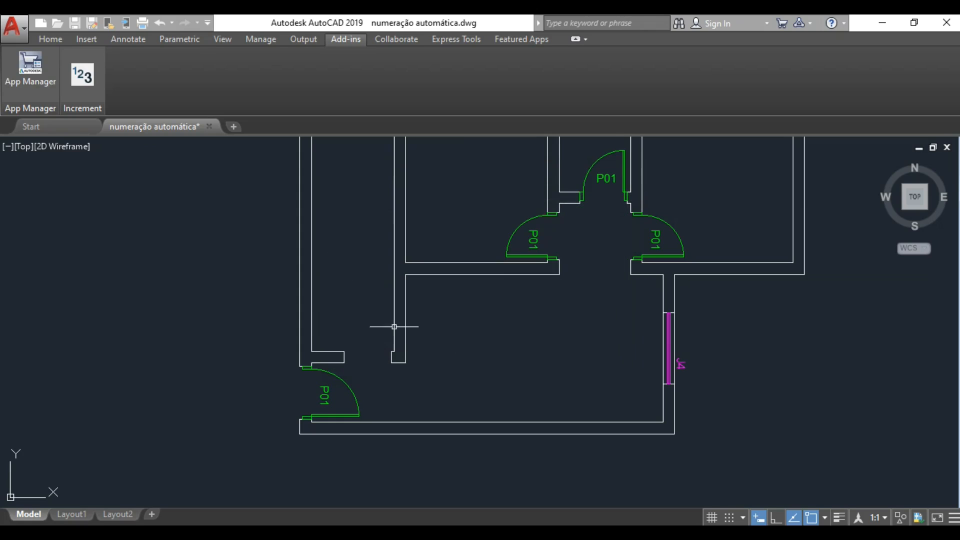
# Set Increment's start value to 1 and its prefix to P for tagging the doors.
pyautogui.click(80, 78)
pyautogui.doubleClick(186, 273)
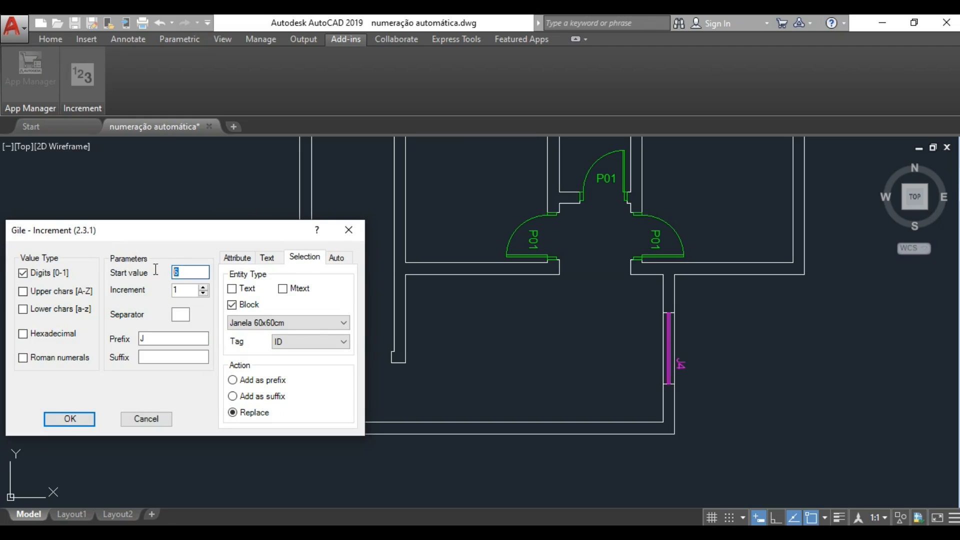
pyautogui.write('1')
pyautogui.doubleClick(157, 340)
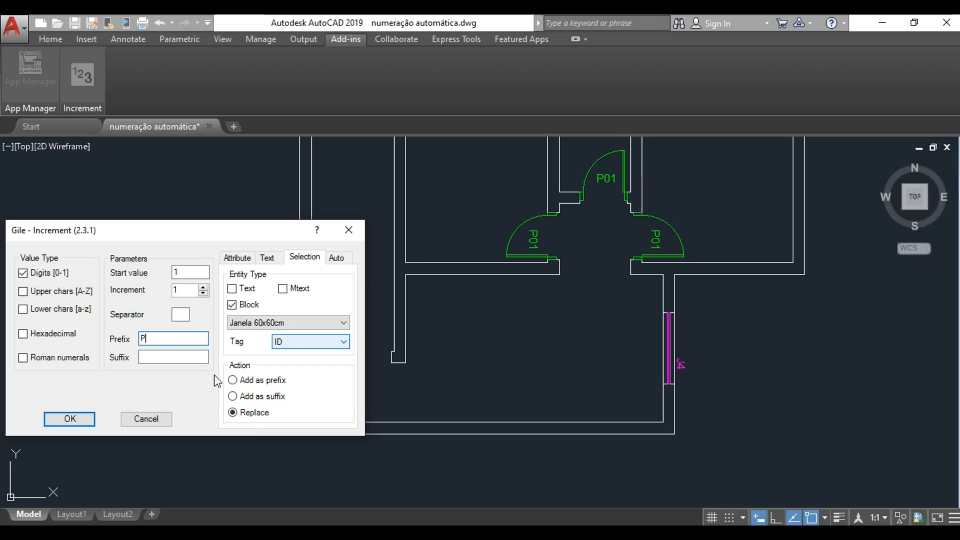
pyautogui.click(80, 420)
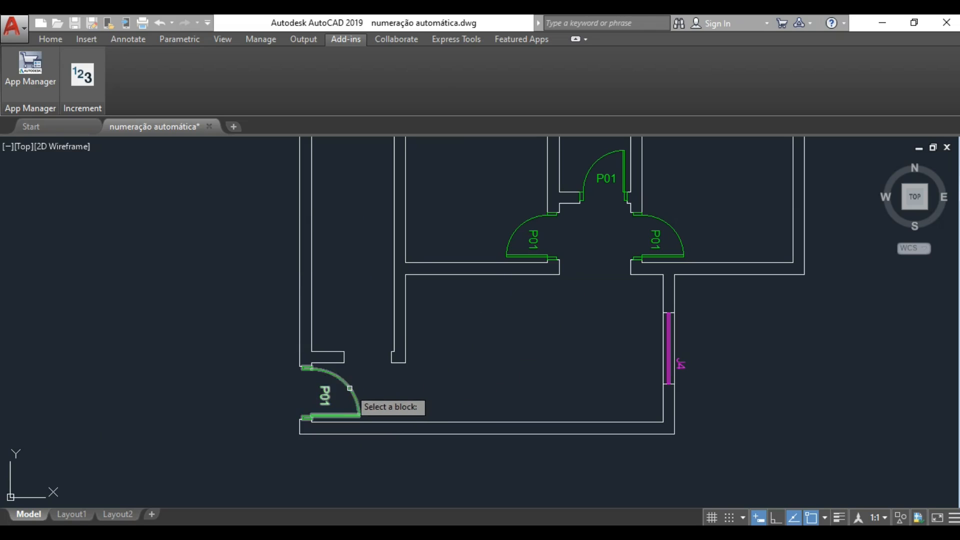
# Restrict Increment's selection to Porta 2.10x0.80m blocks with the ID tag and tag the lower-left entrance door as P1.
pyautogui.click(86, 77)
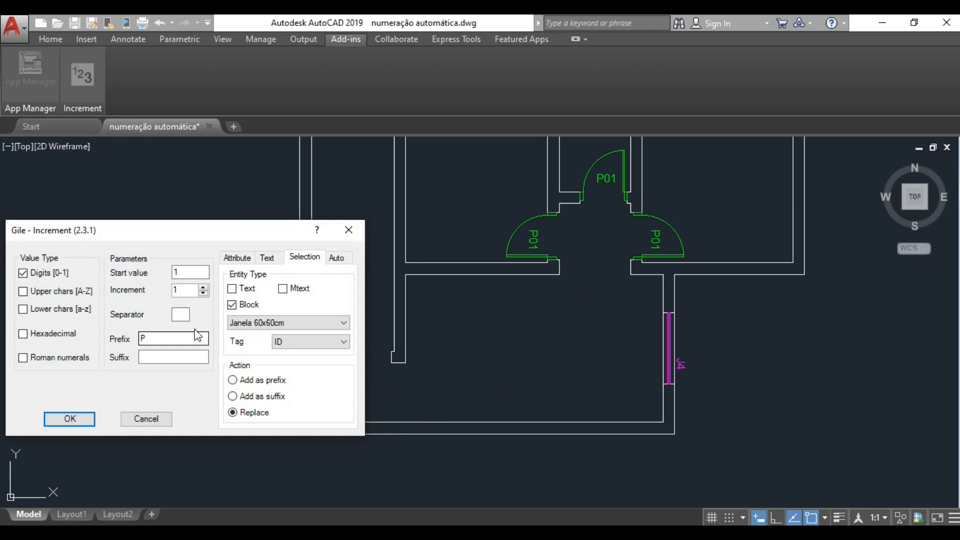
pyautogui.click(344, 325)
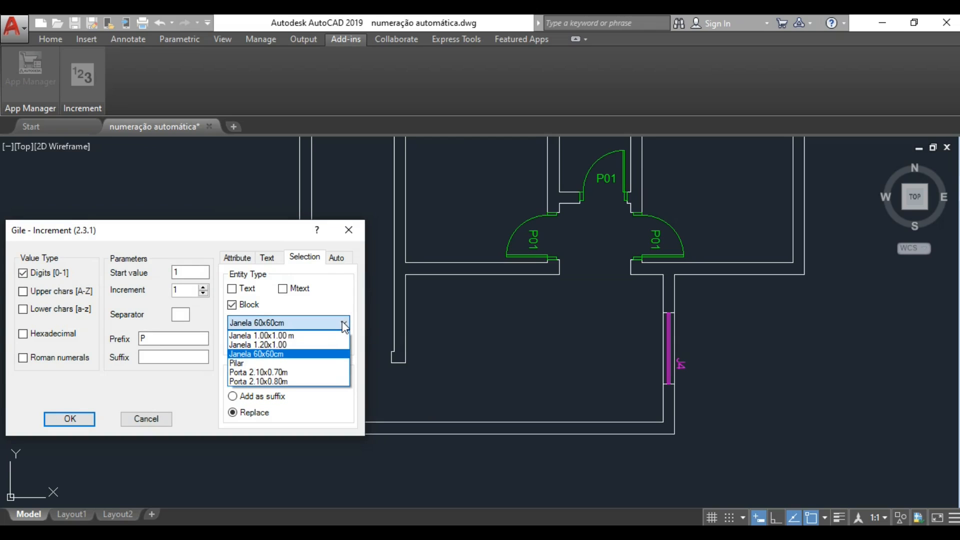
pyautogui.click(308, 381)
pyautogui.click(316, 340)
pyautogui.click(289, 374)
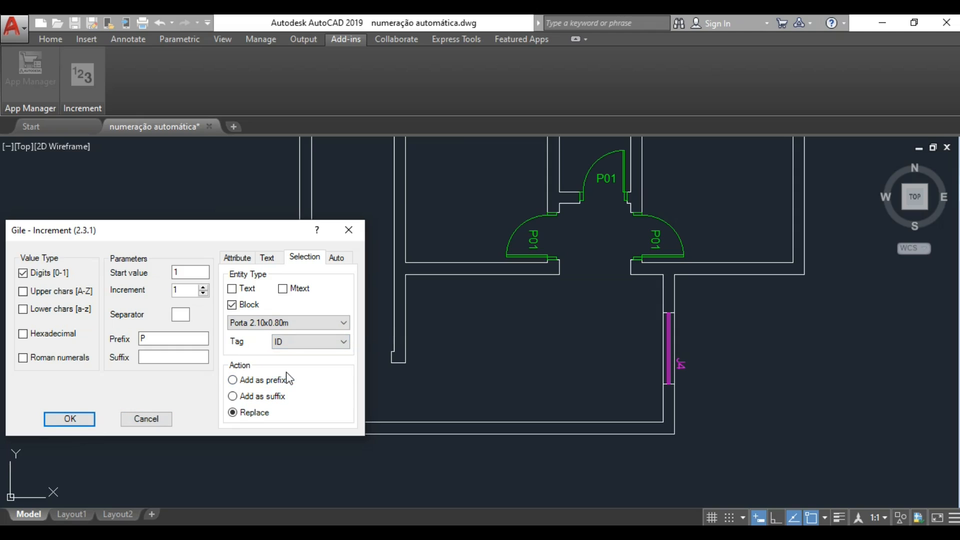
pyautogui.click(84, 421)
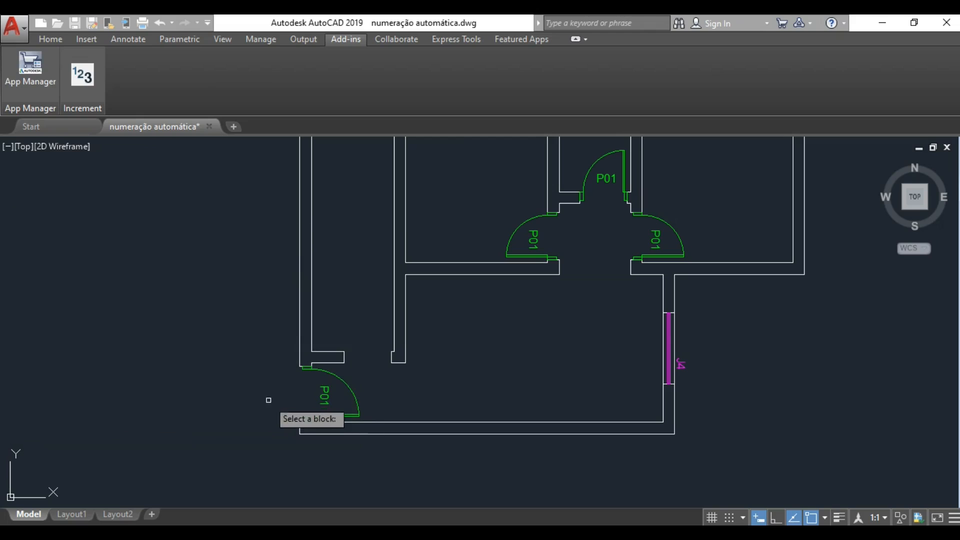
pyautogui.click(345, 384)
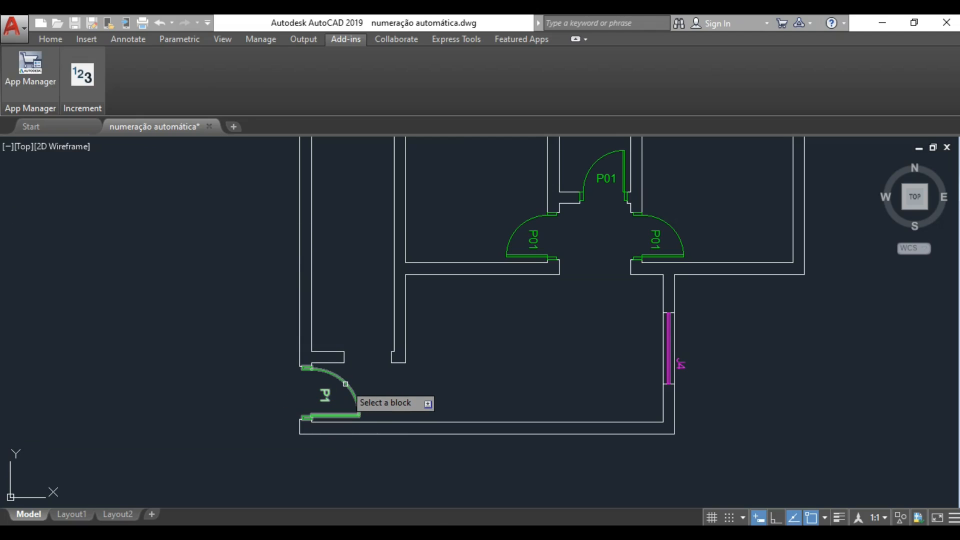
pyautogui.moveTo(461, 296); pyautogui.dragTo(335, 338, button='middle')
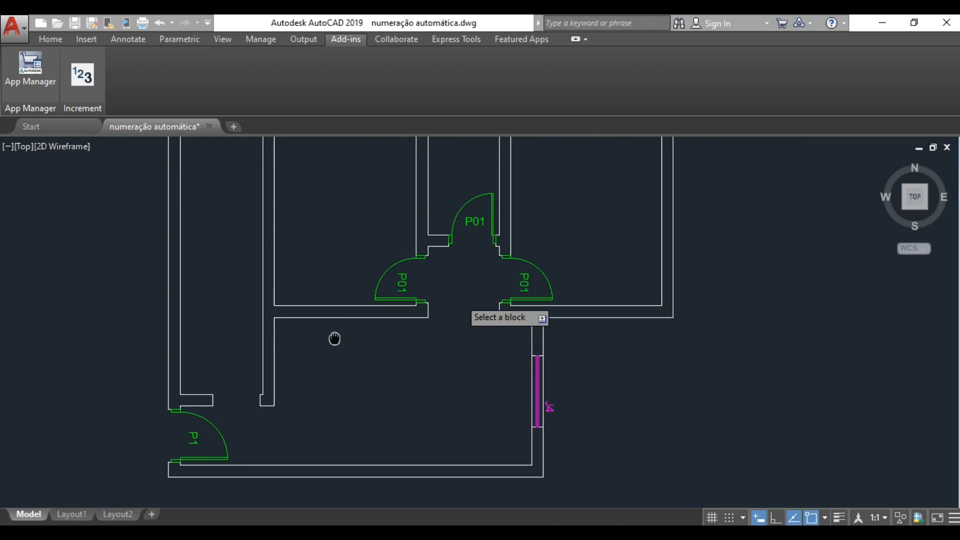
# Switch Increment's selection to Porta 2.10x0.70m blocks with the ID tag, keeping start value 2, and start picking blocks.
pyautogui.click(84, 76)
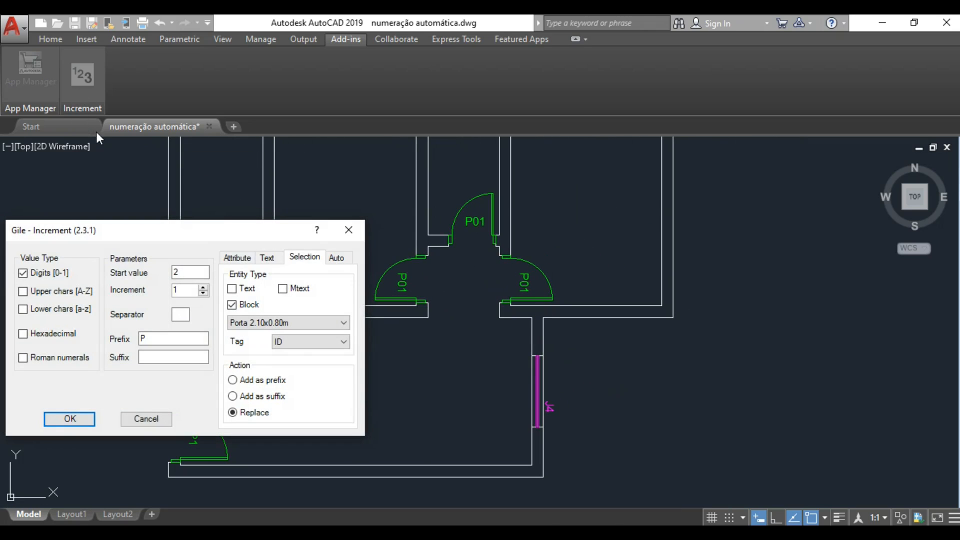
pyautogui.click(343, 324)
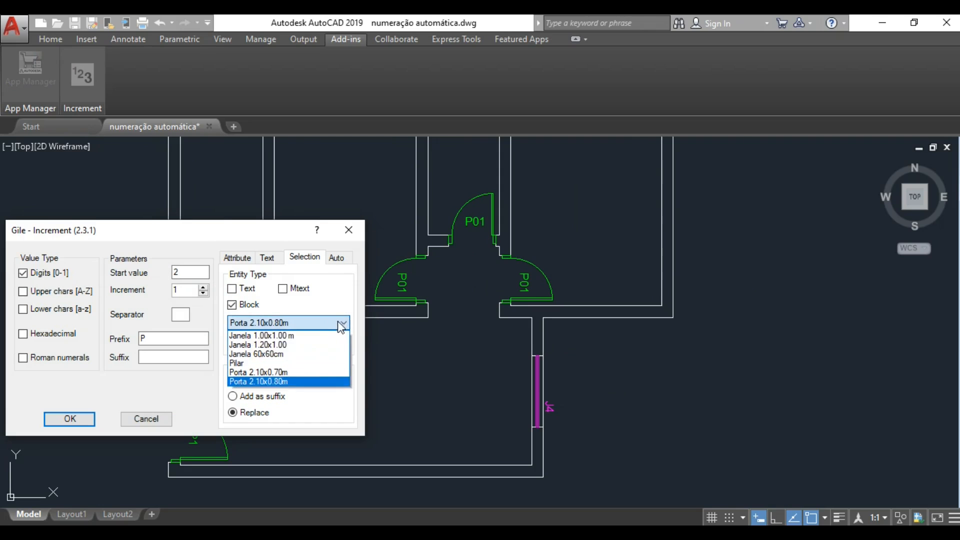
pyautogui.click(283, 373)
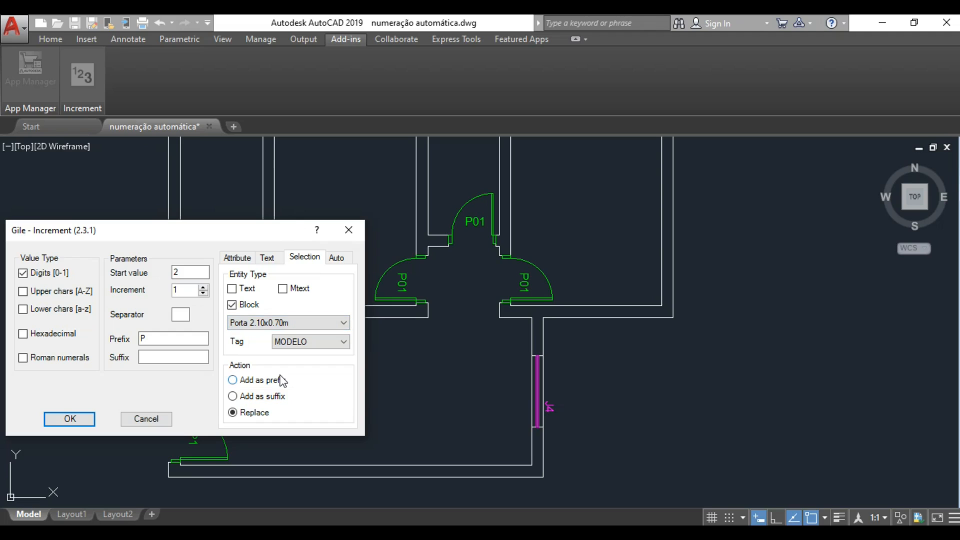
pyautogui.click(290, 345)
pyautogui.click(284, 372)
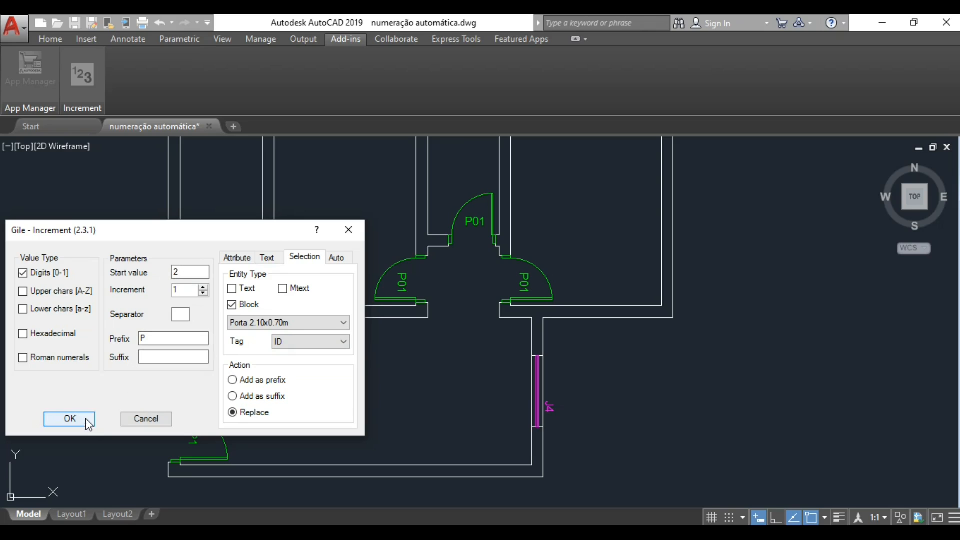
pyautogui.click(70, 419)
# Tag the three 2.10x0.70m interior doors consecutively from P2, going from the left door over the upper one to the right one.
pyautogui.click(403, 283)
pyautogui.click(481, 229)
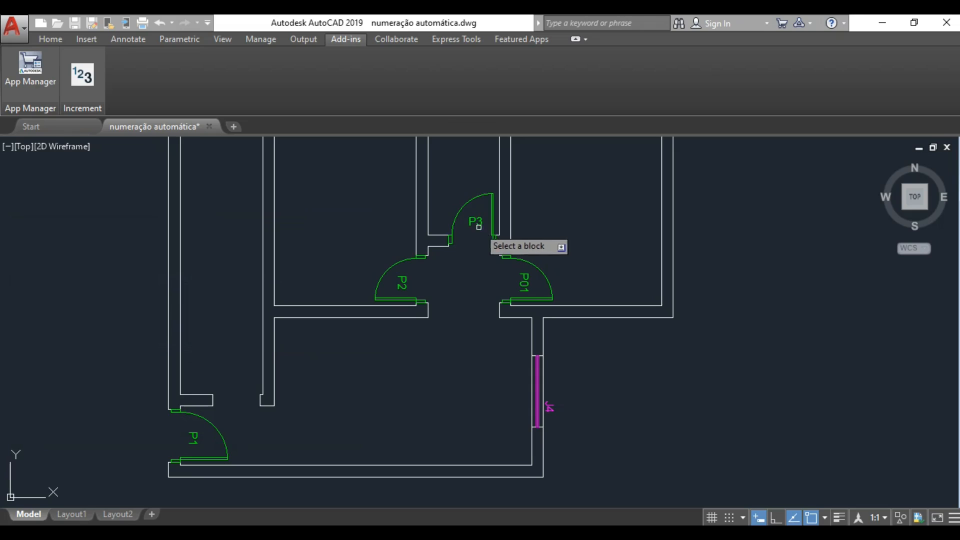
pyautogui.click(517, 283)
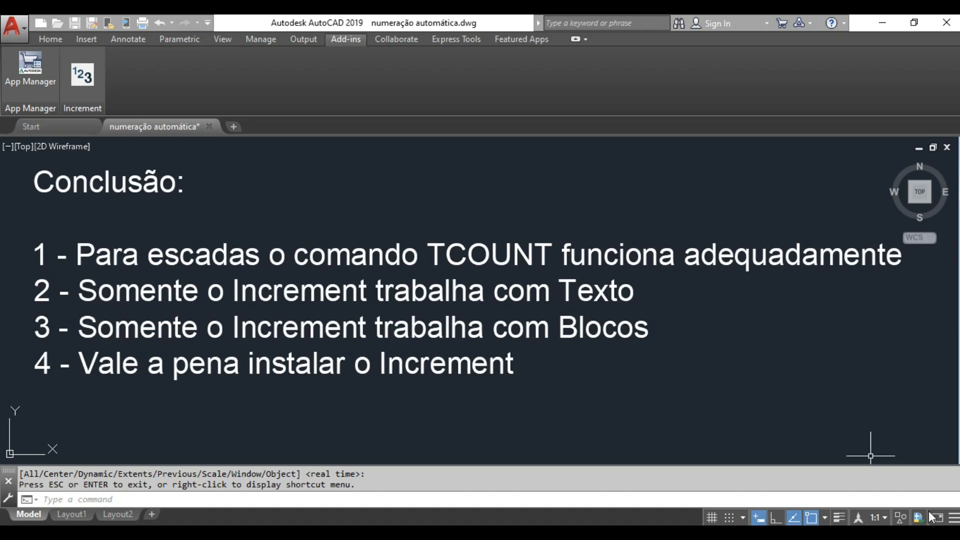
# Turn on Clean Screen to show the Conclusão text in an enlarged drawing area.
pyautogui.click(937, 518)
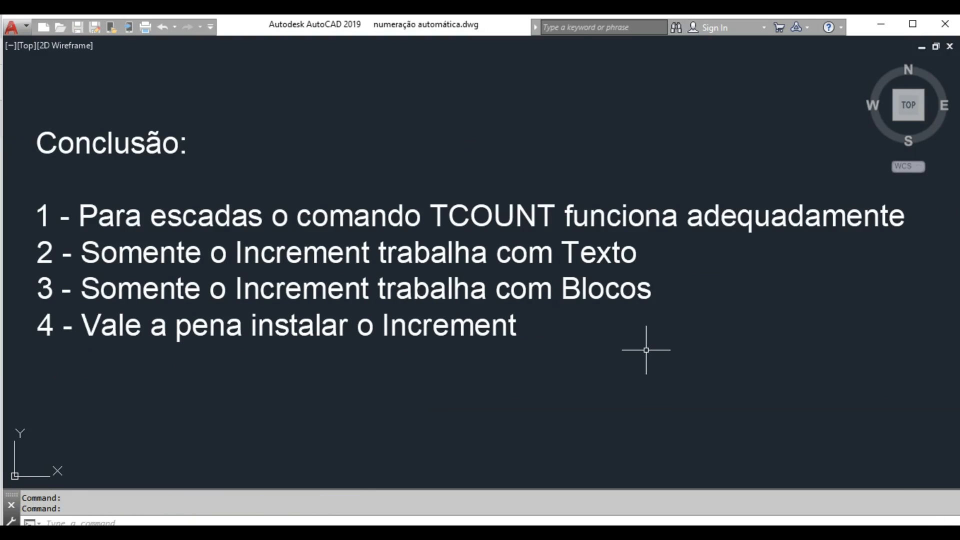